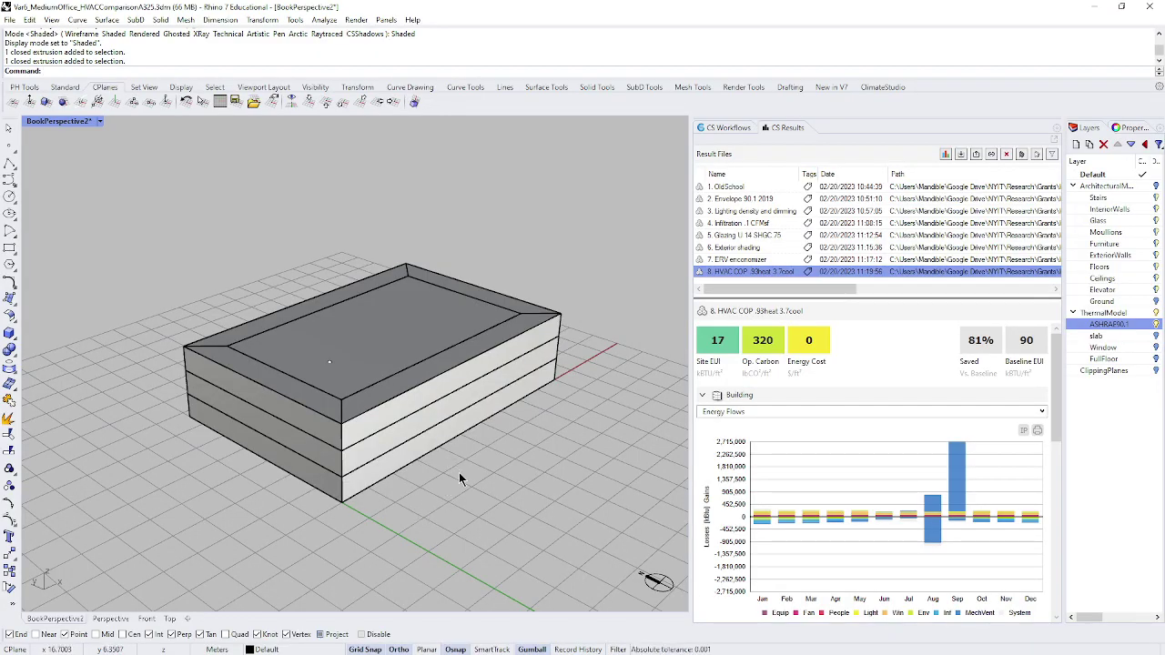
- Switch to the Excel peak heat load calculator and highlight the People row under Zone 1's internal heat gains
{"action": "right_click_drag", "start_coordinate": [447, 456], "coordinate": [452, 502]}
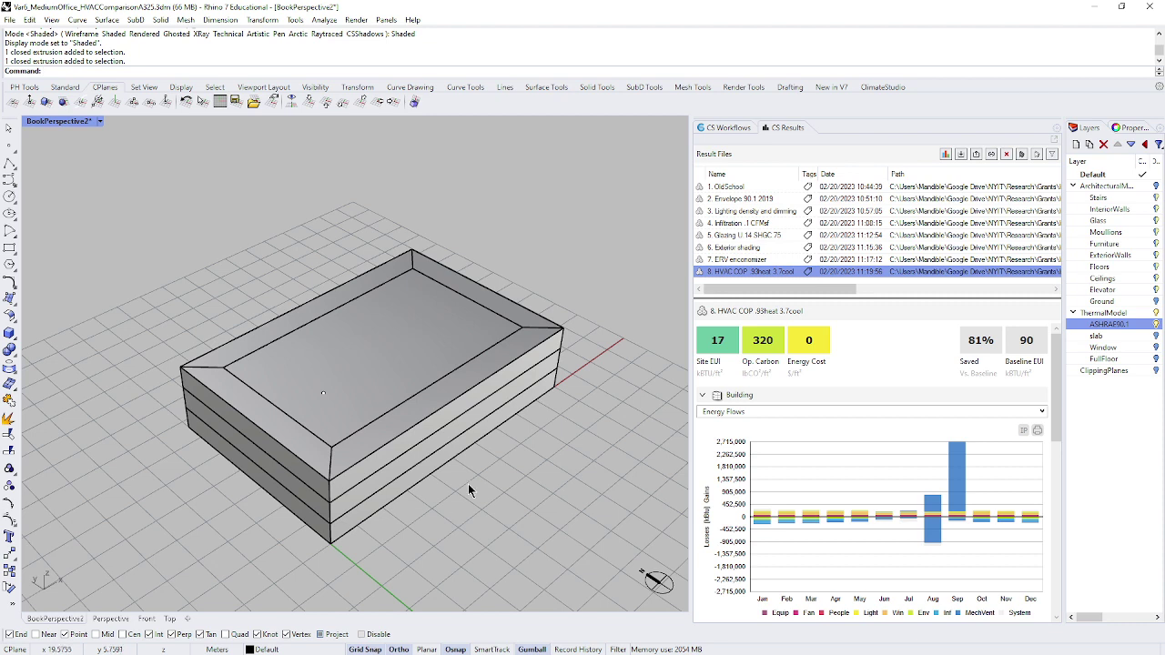
{"action": "left_click", "coordinate": [1095, 9]}
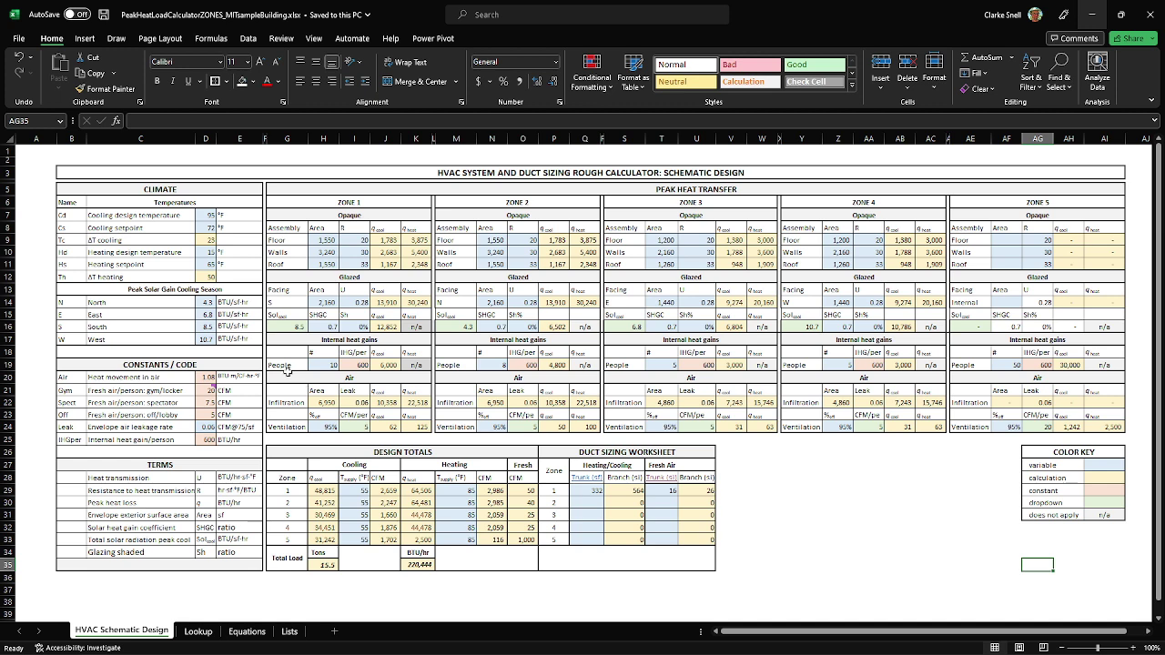
{"action": "left_click_drag", "start_coordinate": [276, 365], "coordinate": [414, 364]}
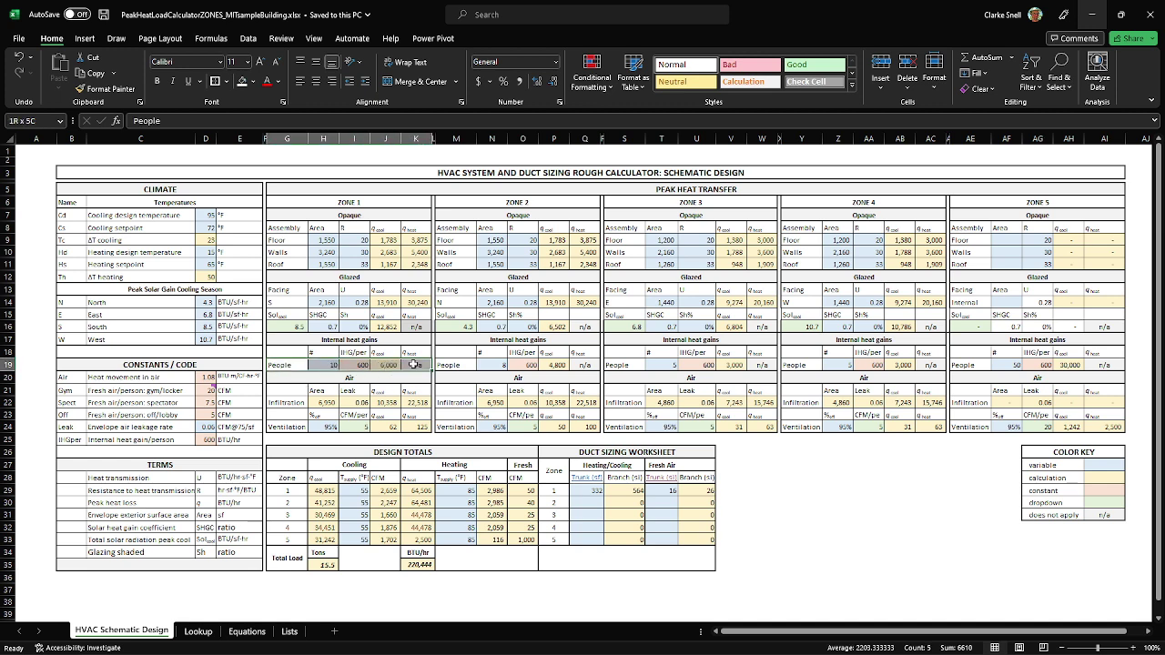
{"action": "left_click", "coordinate": [414, 364]}
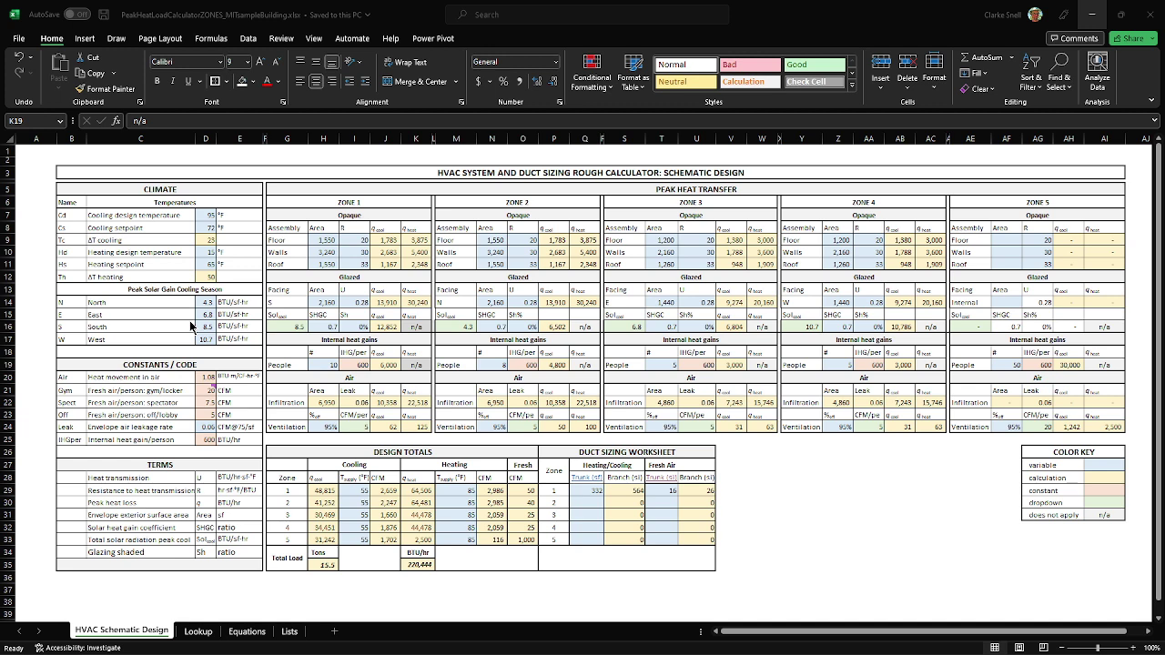
- Inspect Zone 1's people count, internal heat gain per person, cooling and heating gain cells, and the Zone 1 cooling total formula
{"action": "left_click", "coordinate": [316, 365]}
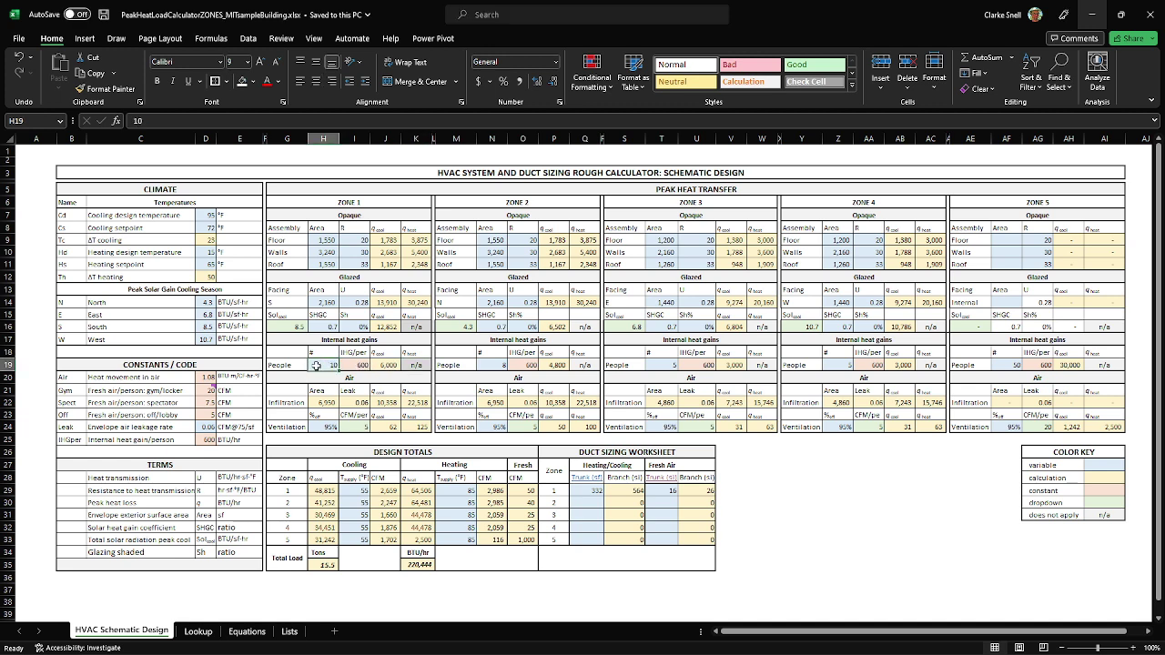
{"action": "left_click", "coordinate": [334, 342]}
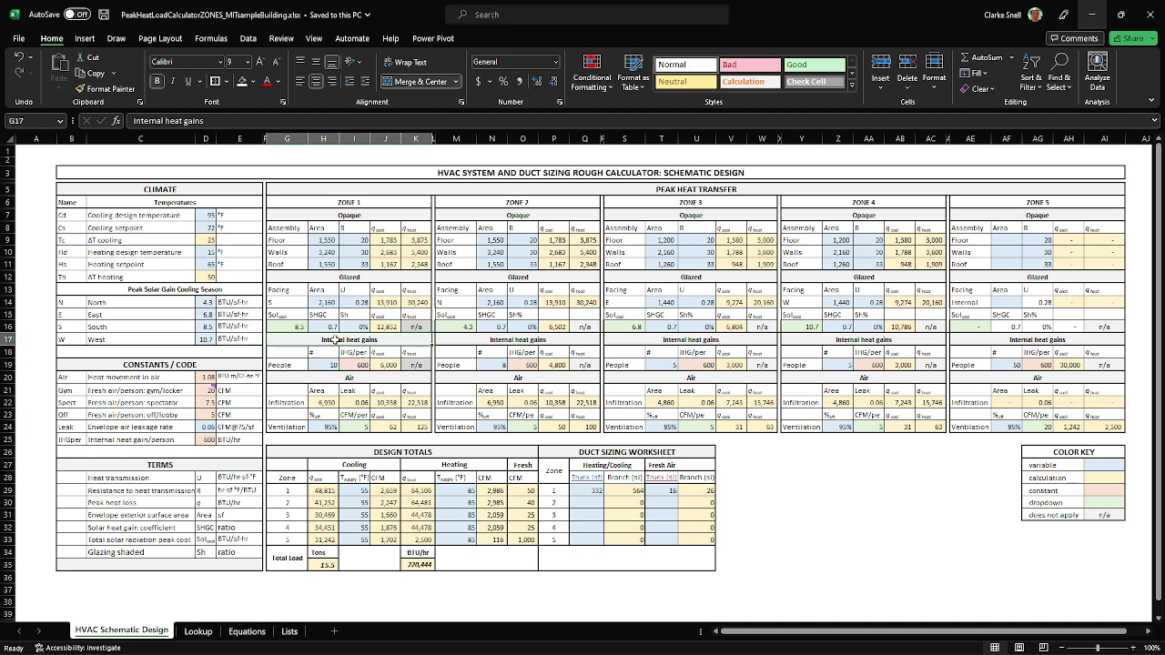
{"action": "left_click", "coordinate": [351, 353]}
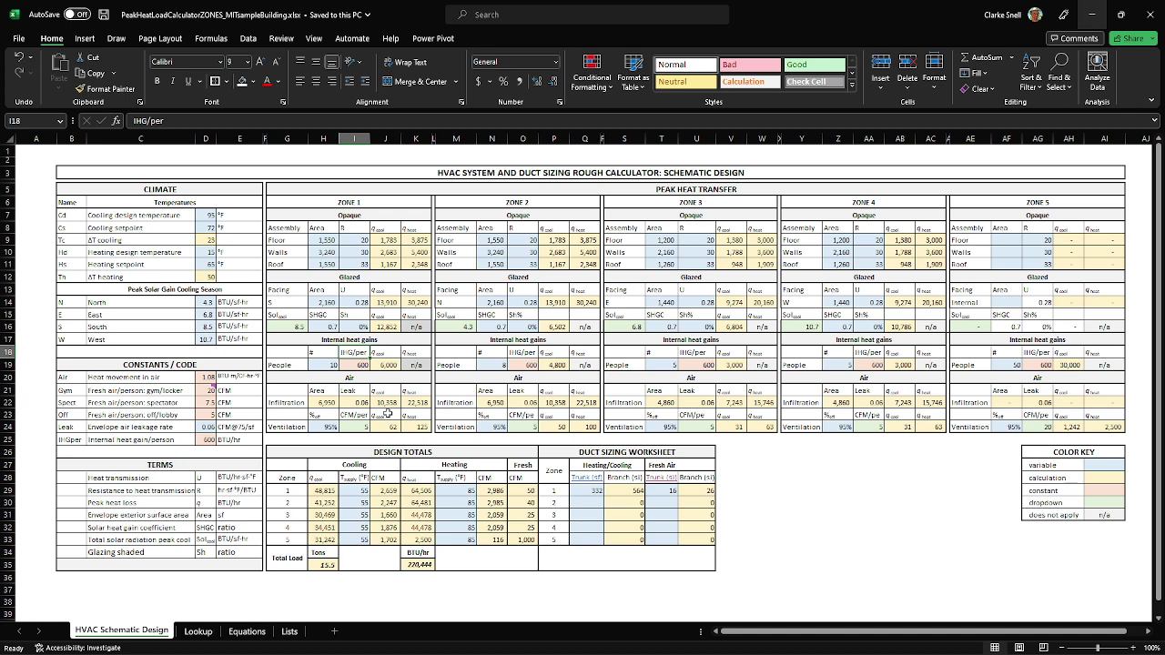
{"action": "left_click", "coordinate": [358, 365]}
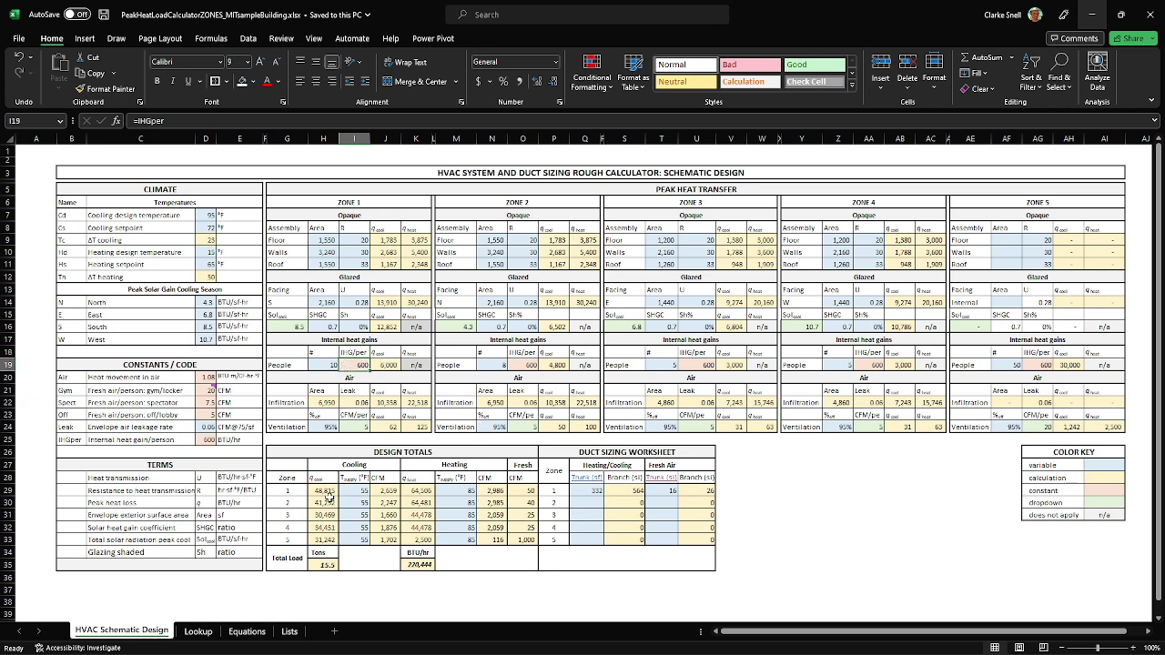
{"action": "left_click", "coordinate": [326, 489]}
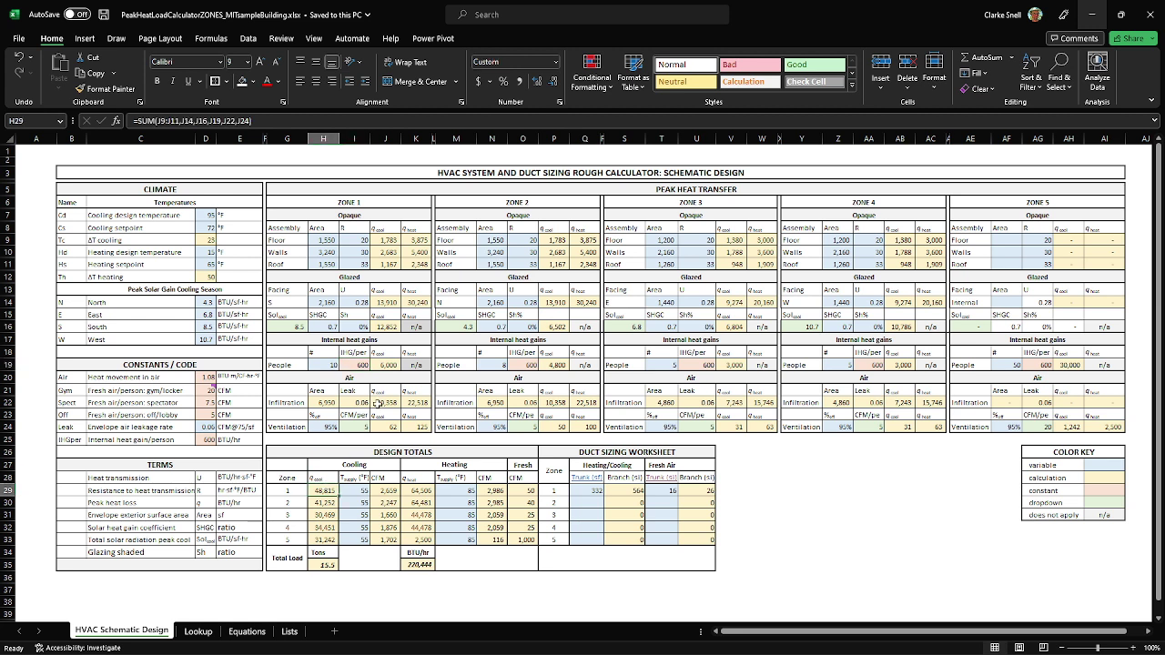
{"action": "left_click", "coordinate": [388, 365]}
{"action": "left_click", "coordinate": [420, 366]}
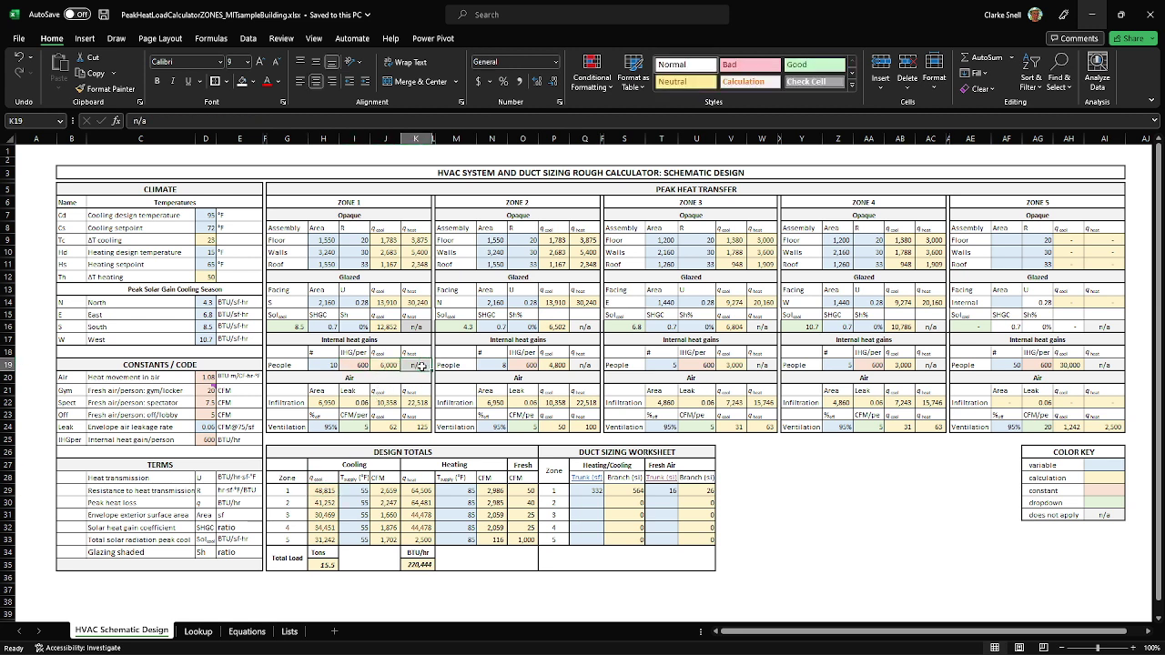
- Return to Rhino, make the architectural model layer visible, and hide the ThermalModel layer
{"action": "left_click", "coordinate": [1092, 15]}
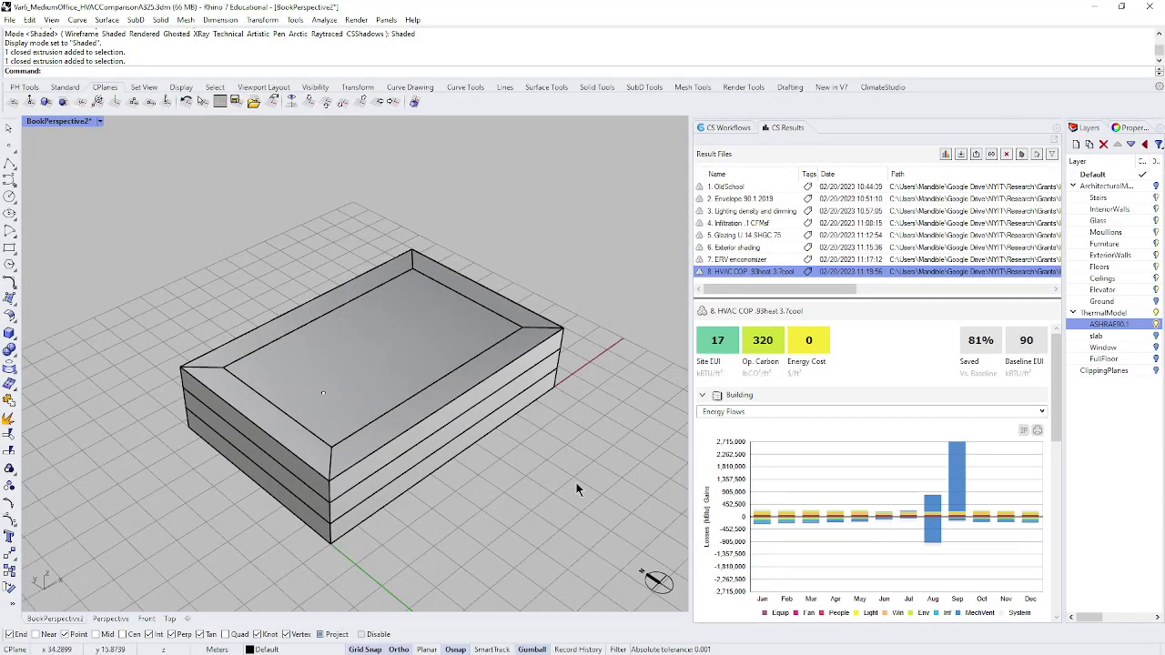
{"action": "right_click_drag", "start_coordinate": [442, 505], "coordinate": [653, 333]}
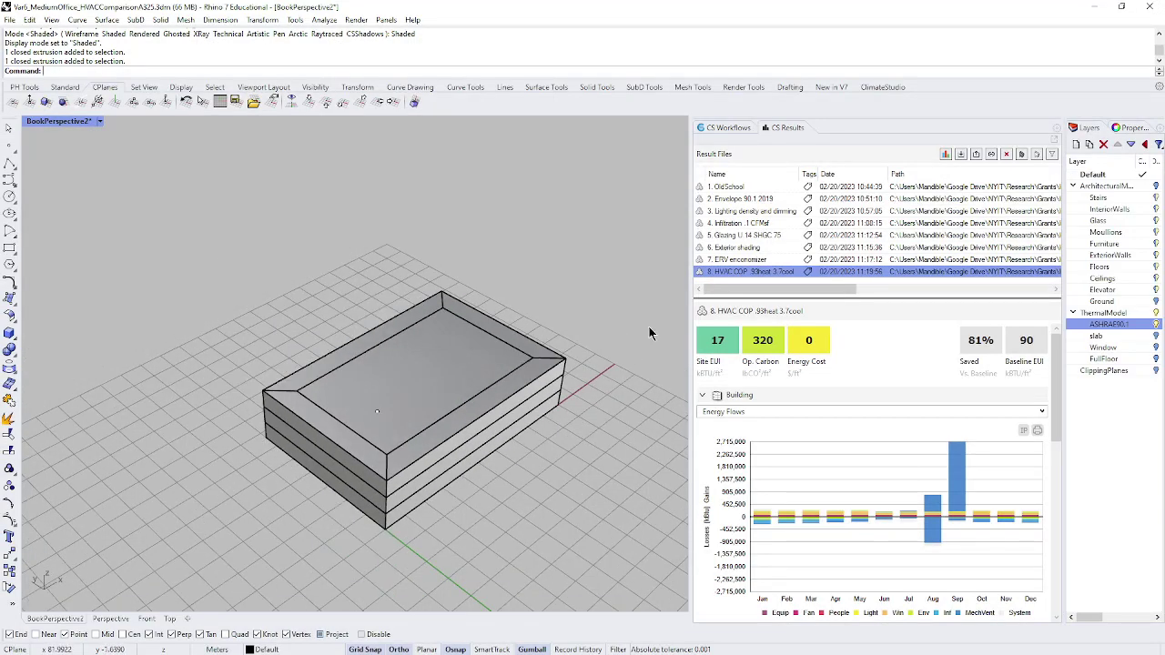
{"action": "left_click", "coordinate": [1154, 185]}
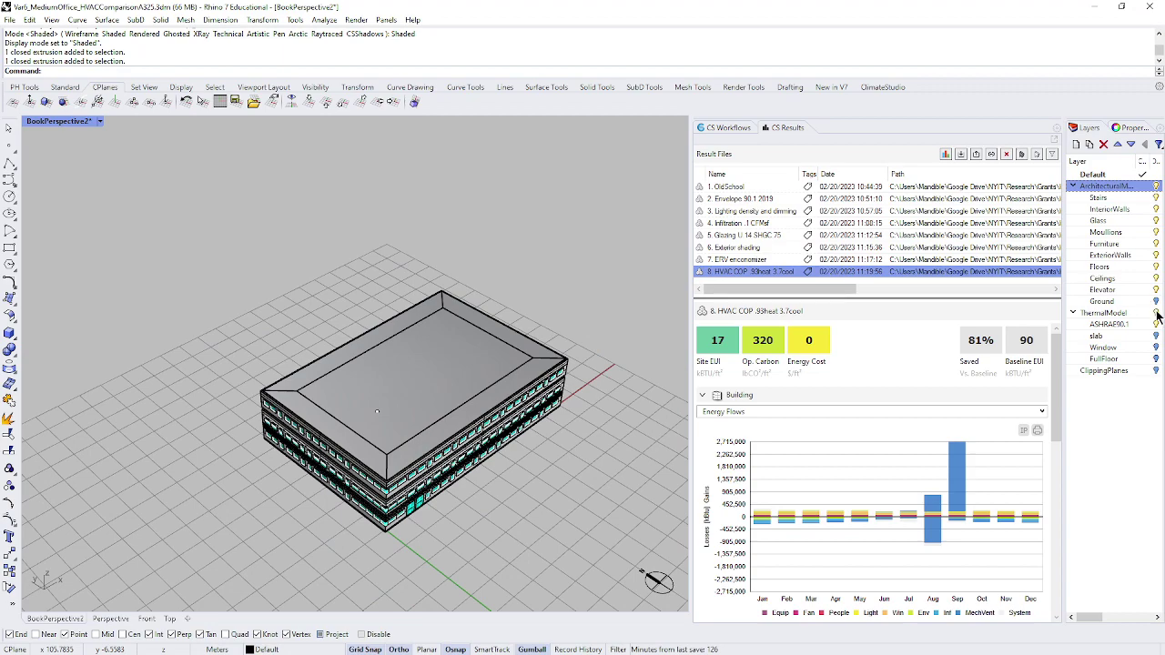
{"action": "left_click", "coordinate": [1156, 313]}
- Examine the architectural model's facades, windows and roof from several angles and distances
{"action": "right_click_drag", "start_coordinate": [591, 461], "coordinate": [497, 465]}
{"action": "scroll", "coordinate": [446, 466], "scroll_direction": "up", "scroll_amount": 3}
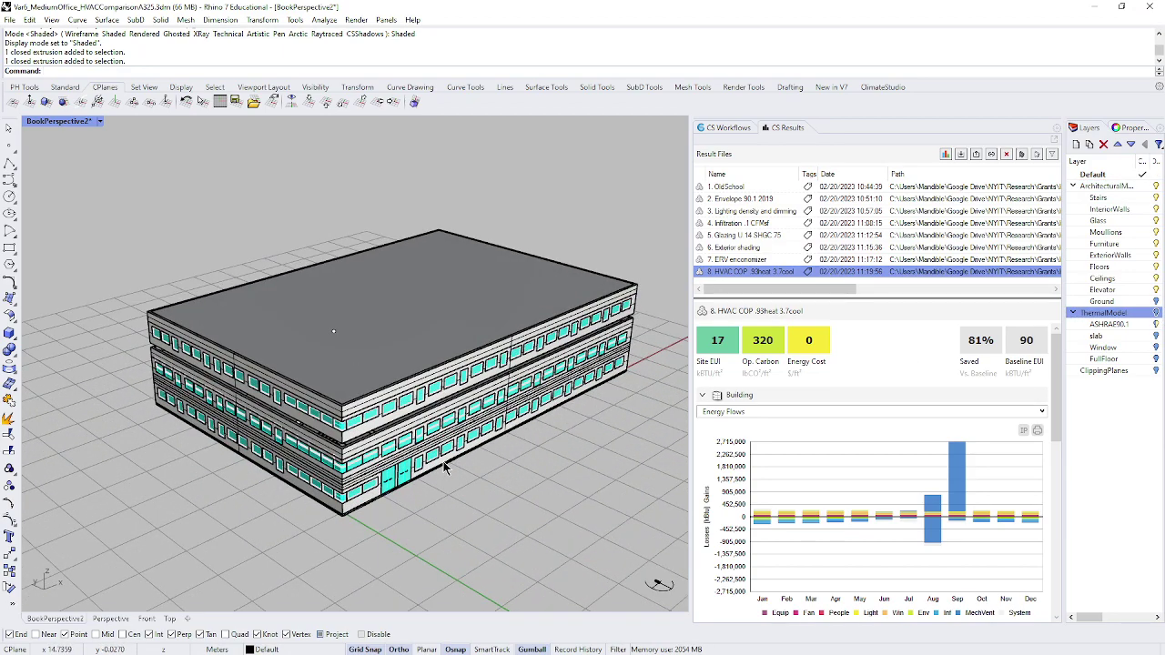
{"action": "mouse_move", "coordinate": [452, 504]}
{"action": "right_mouse_down"}
{"action": "mouse_move", "coordinate": [473, 524]}
{"action": "mouse_move", "coordinate": [440, 490]}
{"action": "right_mouse_up"}
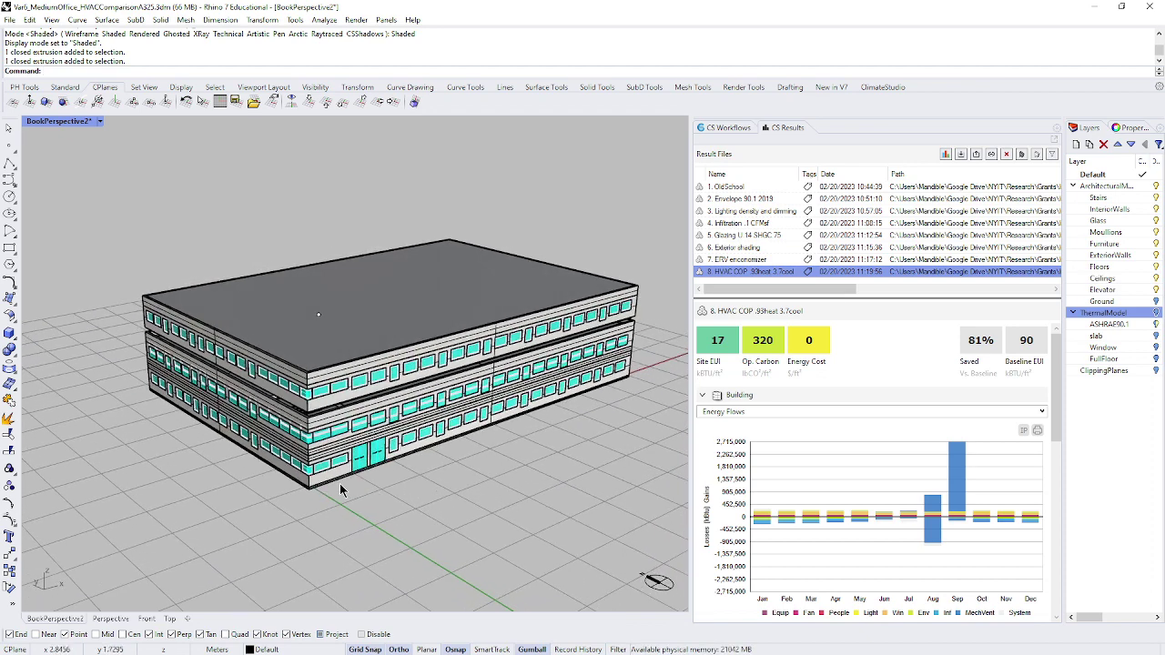
{"action": "scroll", "coordinate": [407, 473], "scroll_direction": "down", "scroll_amount": 3}
{"action": "scroll", "coordinate": [408, 471], "scroll_direction": "up", "scroll_amount": 2}
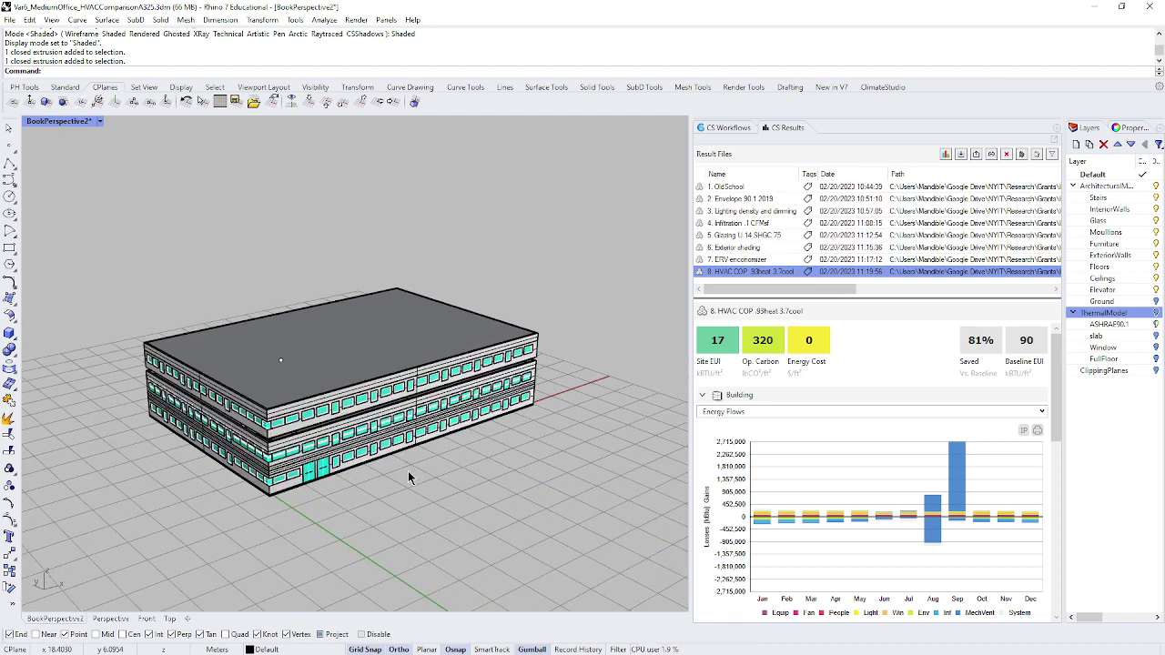
{"action": "right_click_drag", "start_coordinate": [378, 474], "coordinate": [378, 494]}
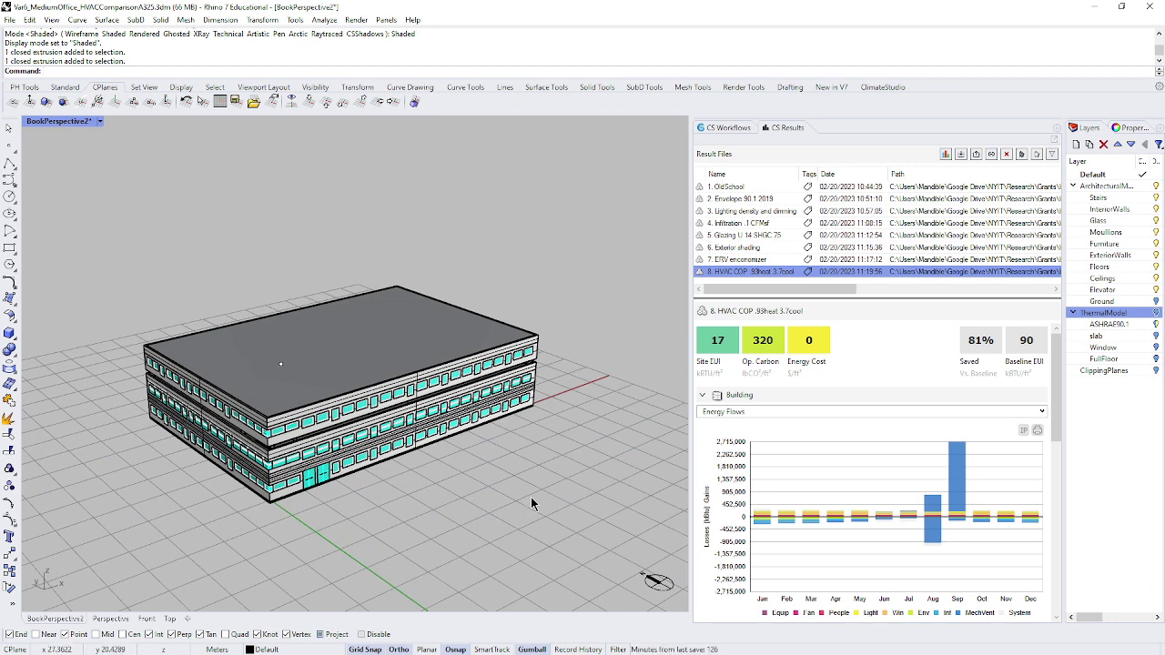
{"action": "right_click_drag", "start_coordinate": [533, 504], "coordinate": [448, 499]}
{"action": "scroll", "coordinate": [397, 469], "scroll_direction": "up", "scroll_amount": 3}
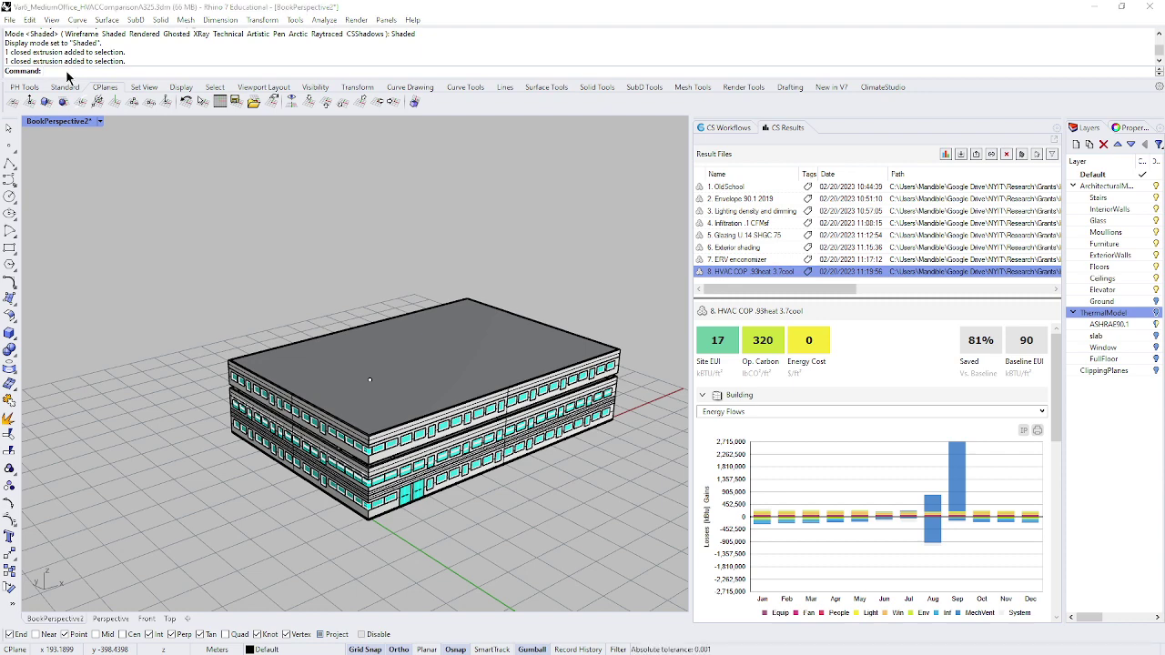
- Launch Grasshopper, expand its window and position it so the HVAC definition is readable
{"action": "type", "text": "Grasshopper"}
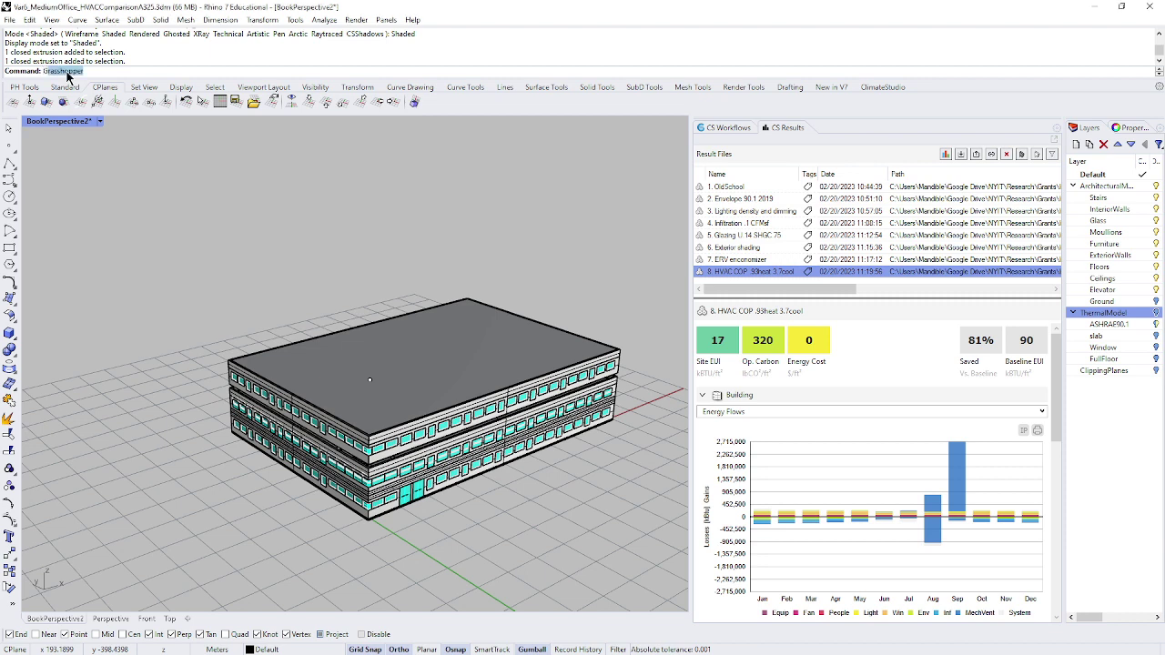
{"action": "key", "text": "Return"}
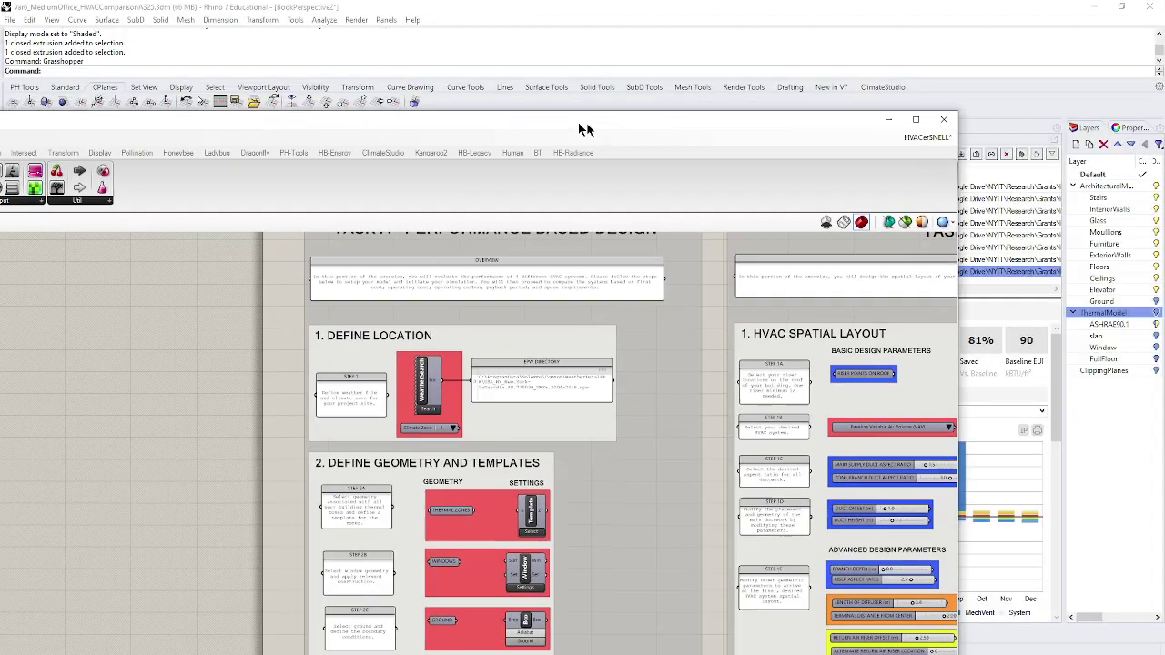
{"action": "double_click", "coordinate": [585, 124]}
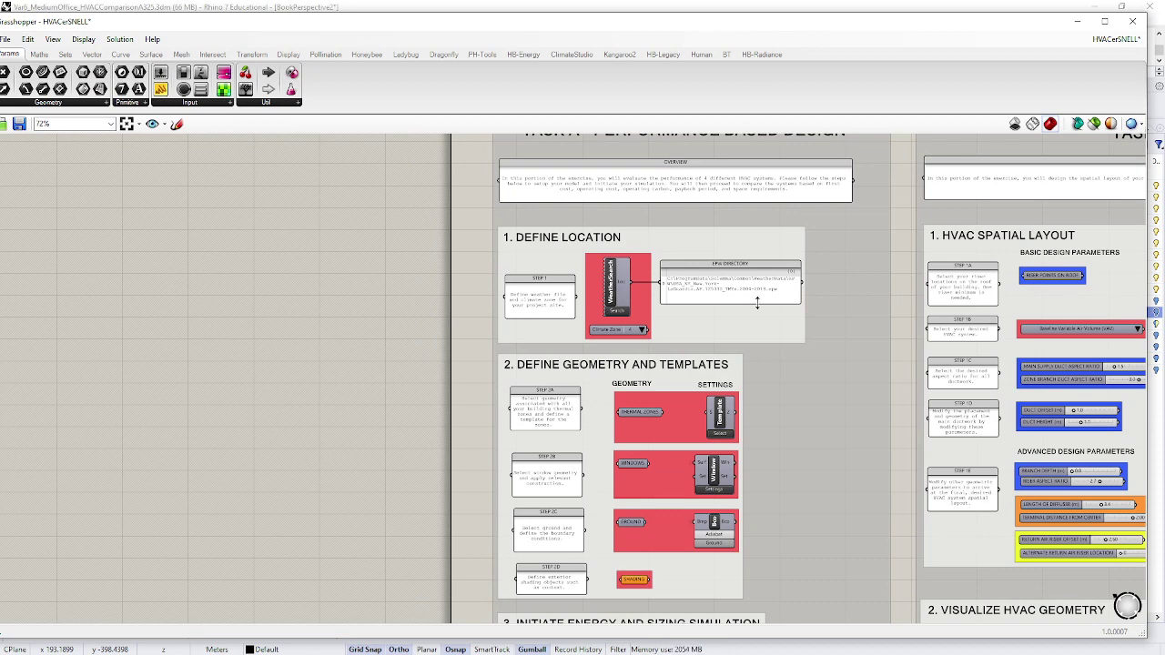
{"action": "scroll", "coordinate": [774, 325], "scroll_direction": "up", "scroll_amount": 3}
{"action": "scroll", "coordinate": [656, 168], "scroll_direction": "down", "scroll_amount": 5}
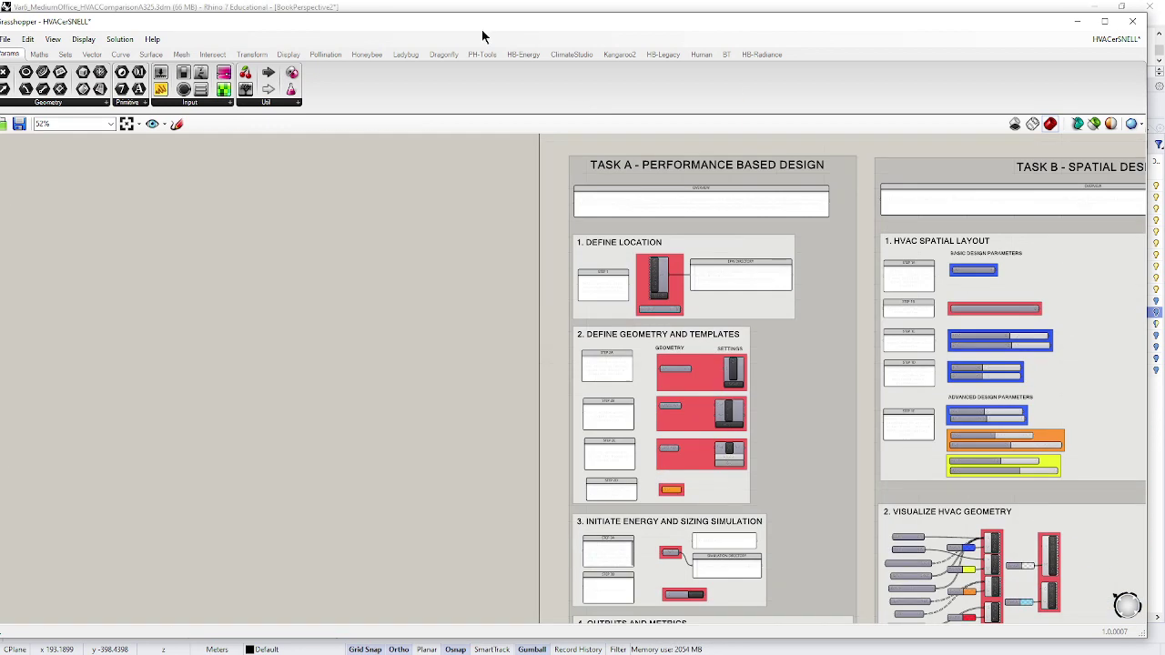
{"action": "left_click_drag", "start_coordinate": [464, 25], "coordinate": [535, 25]}
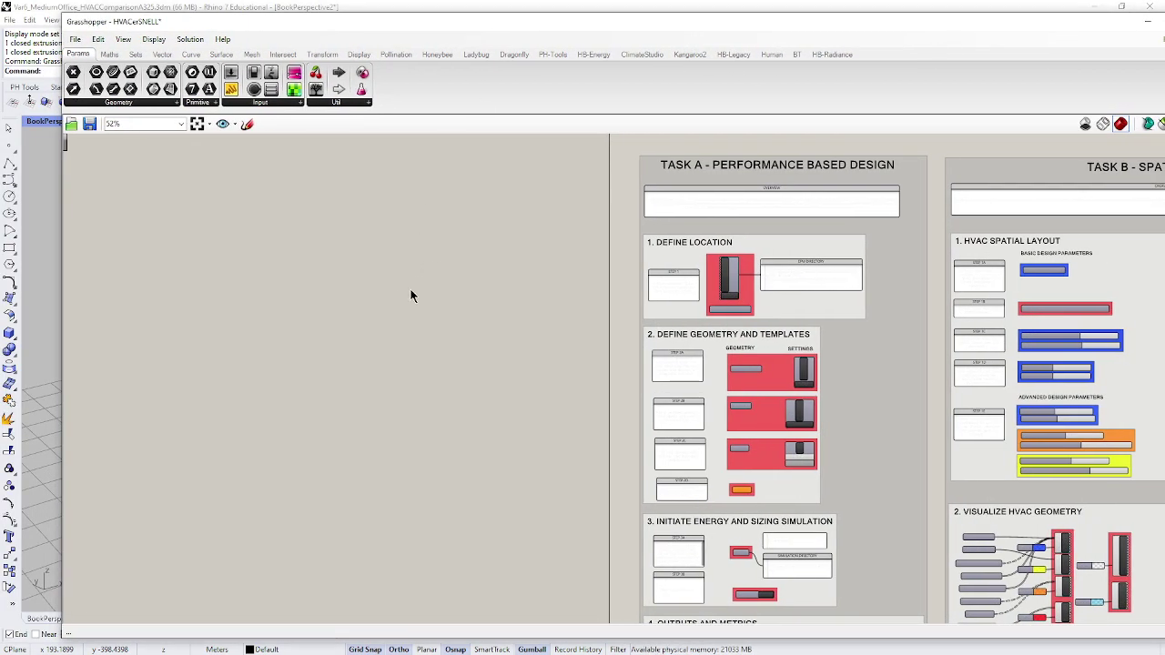
- Examine the Task A performance-based design and Task B spatial design groups, including the EPW Directory panel
{"action": "scroll", "coordinate": [366, 296], "scroll_direction": "down", "scroll_amount": 1}
{"action": "scroll", "coordinate": [771, 412], "scroll_direction": "up", "scroll_amount": 2}
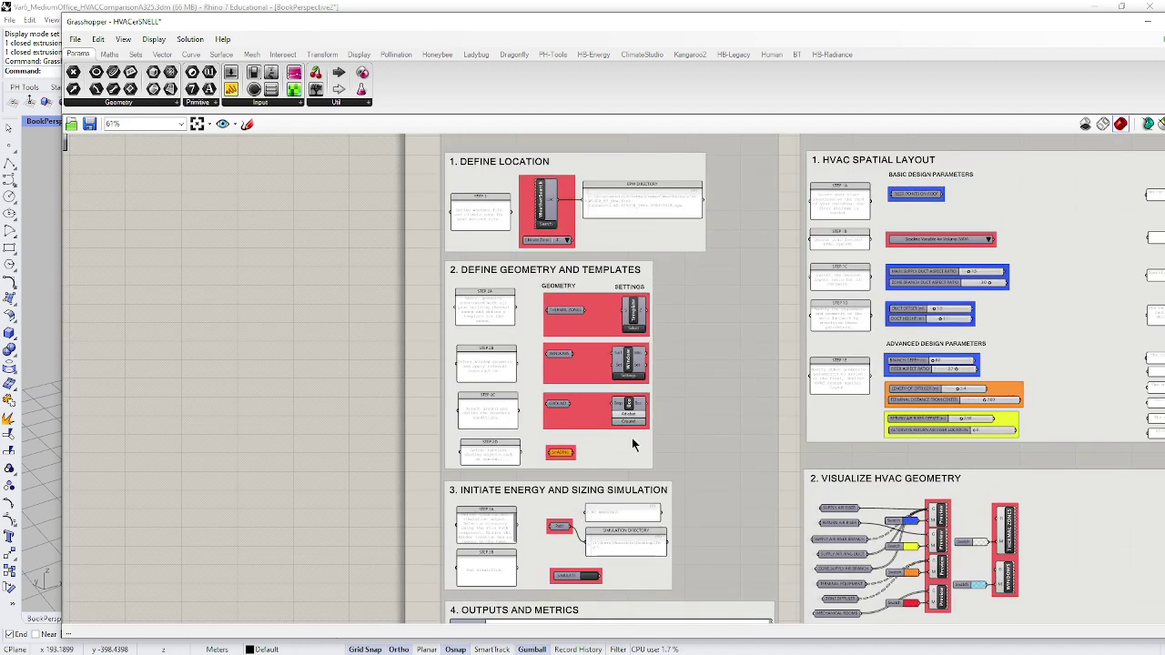
{"action": "scroll", "coordinate": [637, 401], "scroll_direction": "down", "scroll_amount": 2}
{"action": "scroll", "coordinate": [646, 361], "scroll_direction": "up", "scroll_amount": 1}
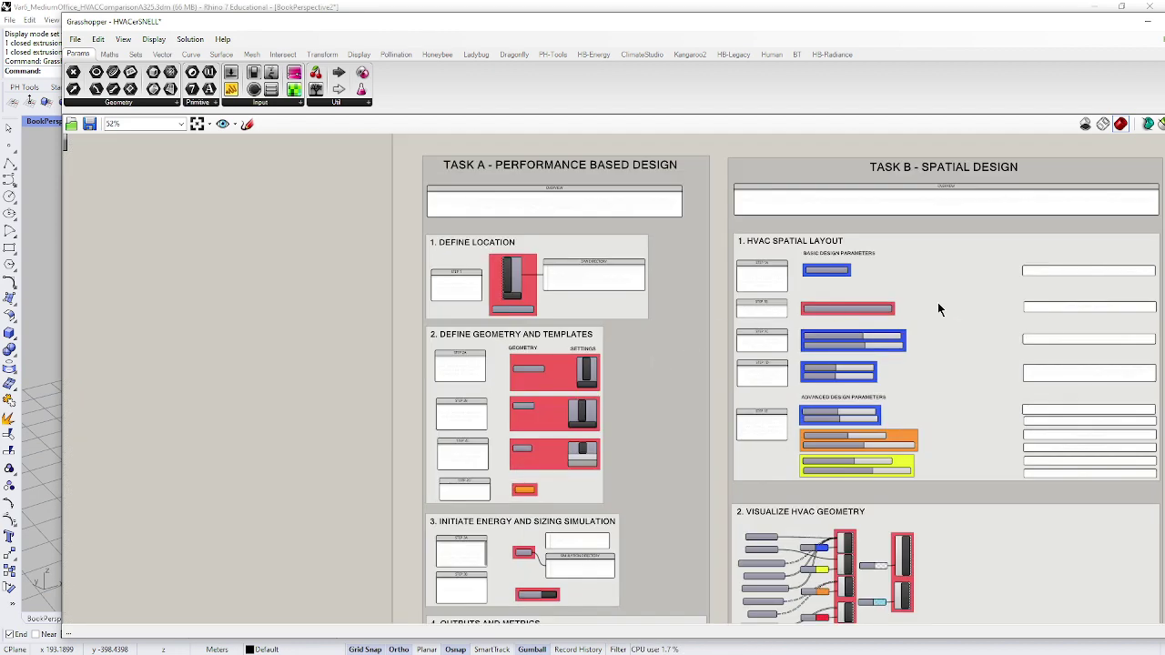
{"action": "scroll", "coordinate": [1011, 377], "scroll_direction": "up", "scroll_amount": 3}
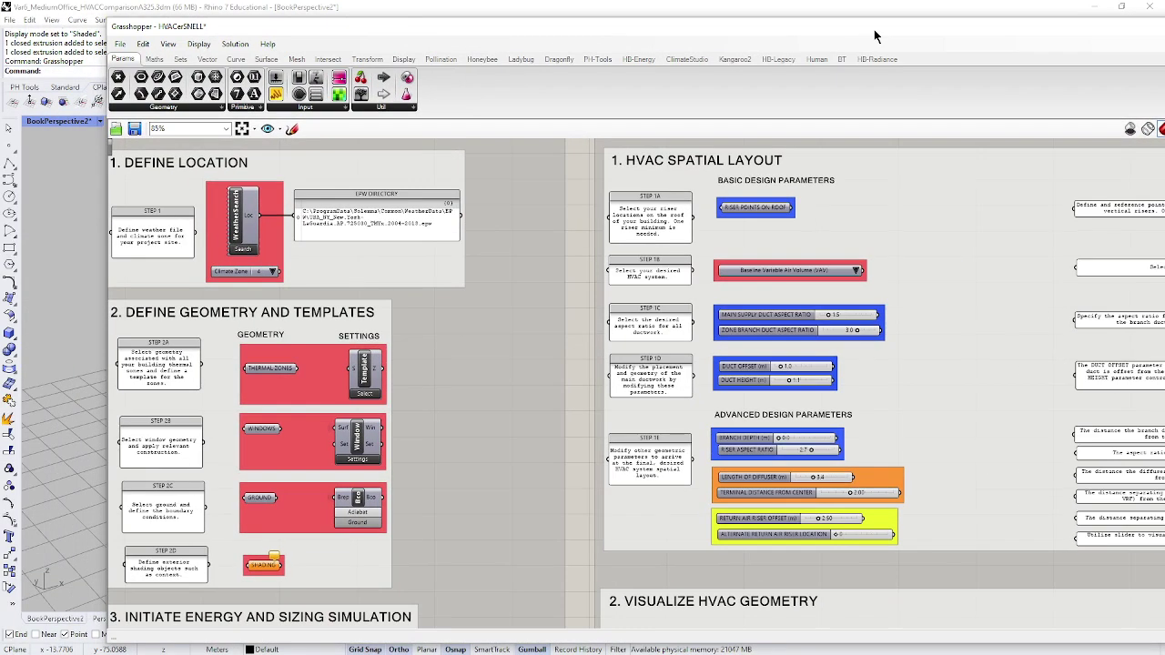
{"action": "left_click", "coordinate": [356, 254]}
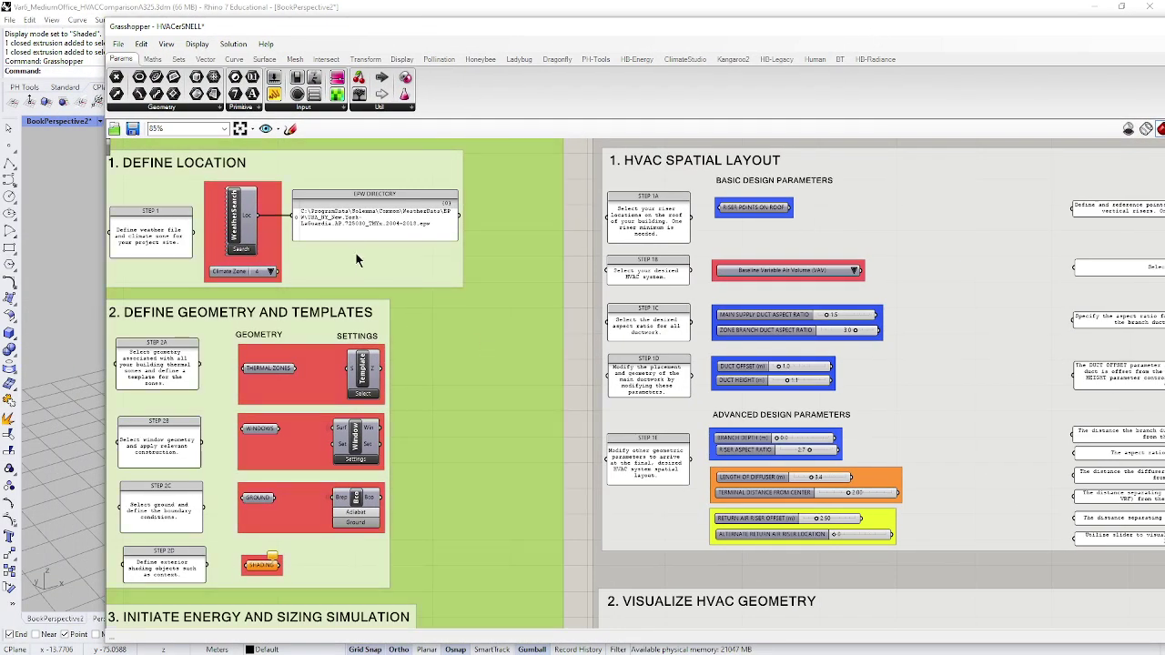
{"action": "left_click", "coordinate": [364, 228]}
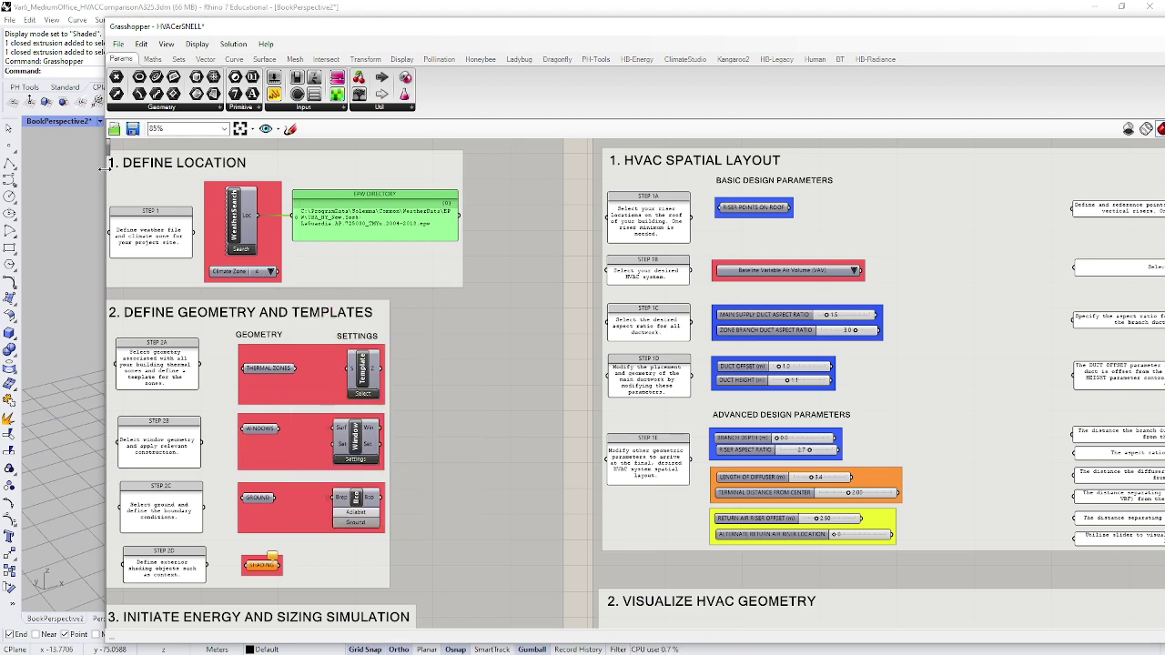
- Clear the Grasshopper window away from the Rhino viewport and hide the architectural model layer to expose the HVAC preview geometry
{"action": "left_click_drag", "start_coordinate": [107, 169], "coordinate": [682, 161]}
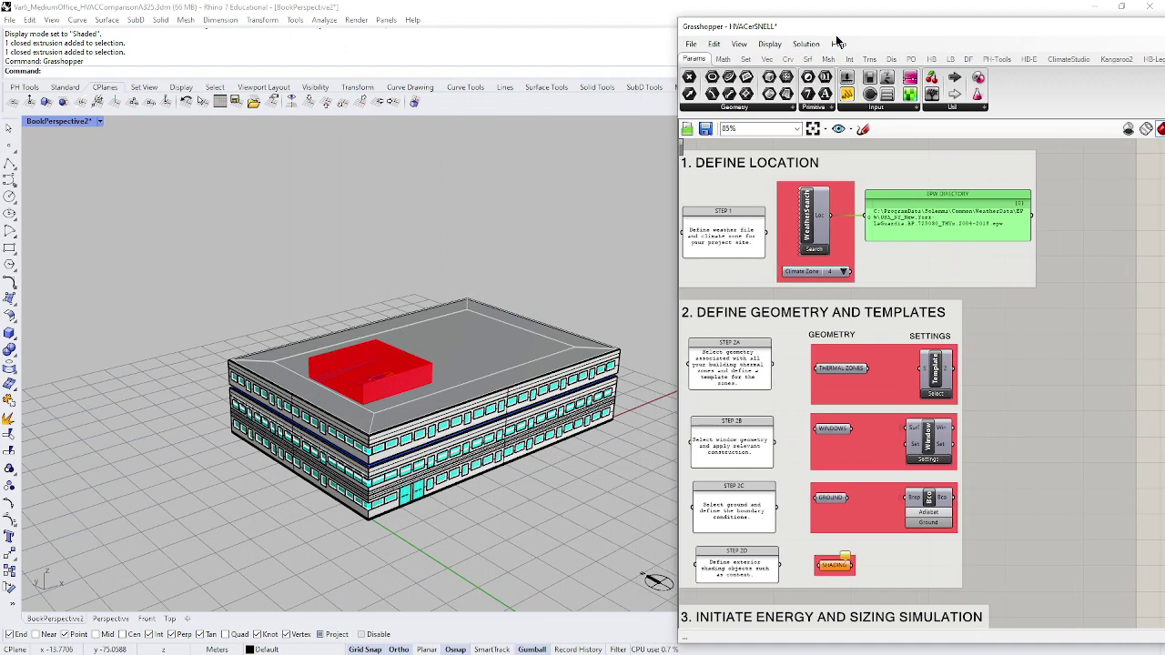
{"action": "left_click_drag", "start_coordinate": [844, 36], "coordinate": [0, 37]}
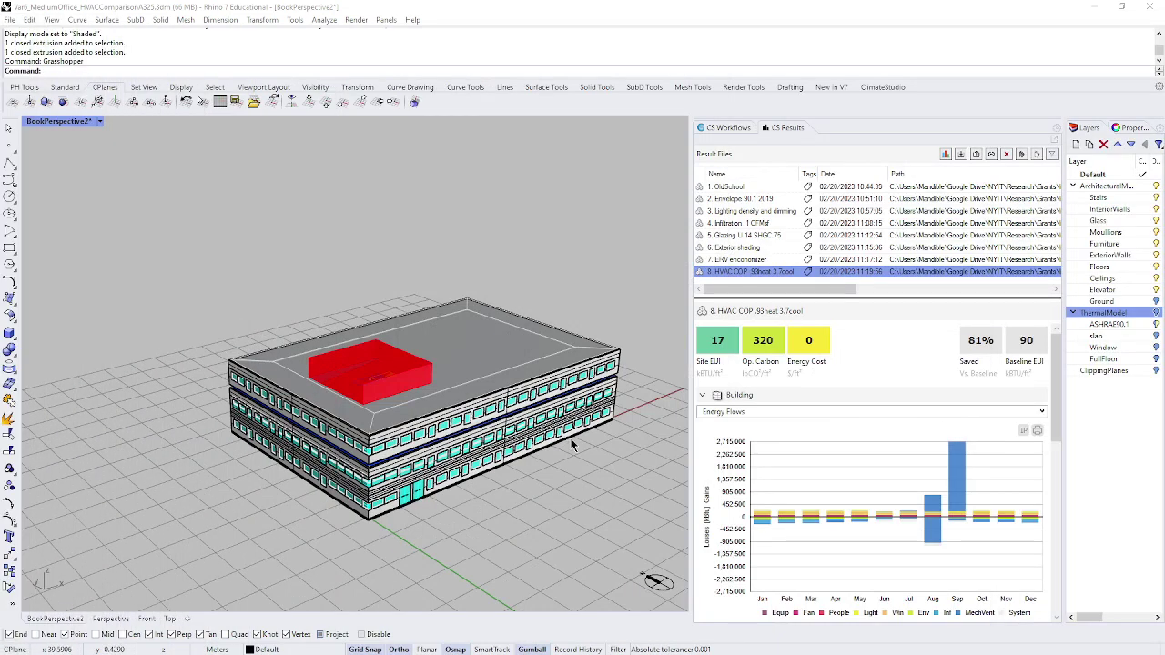
{"action": "left_click", "coordinate": [1117, 324]}
{"action": "left_click", "coordinate": [1156, 185]}
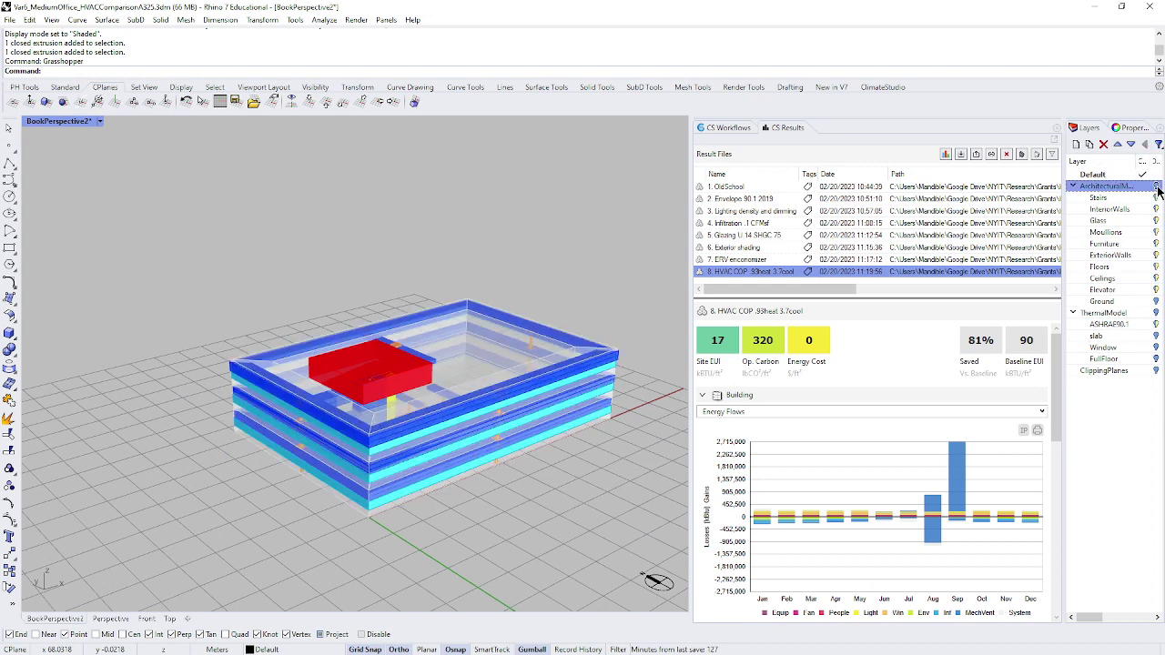
- Show the architectural model layer and try to select all objects on the ASHRAE90.1 layer
{"action": "left_click", "coordinate": [1117, 325]}
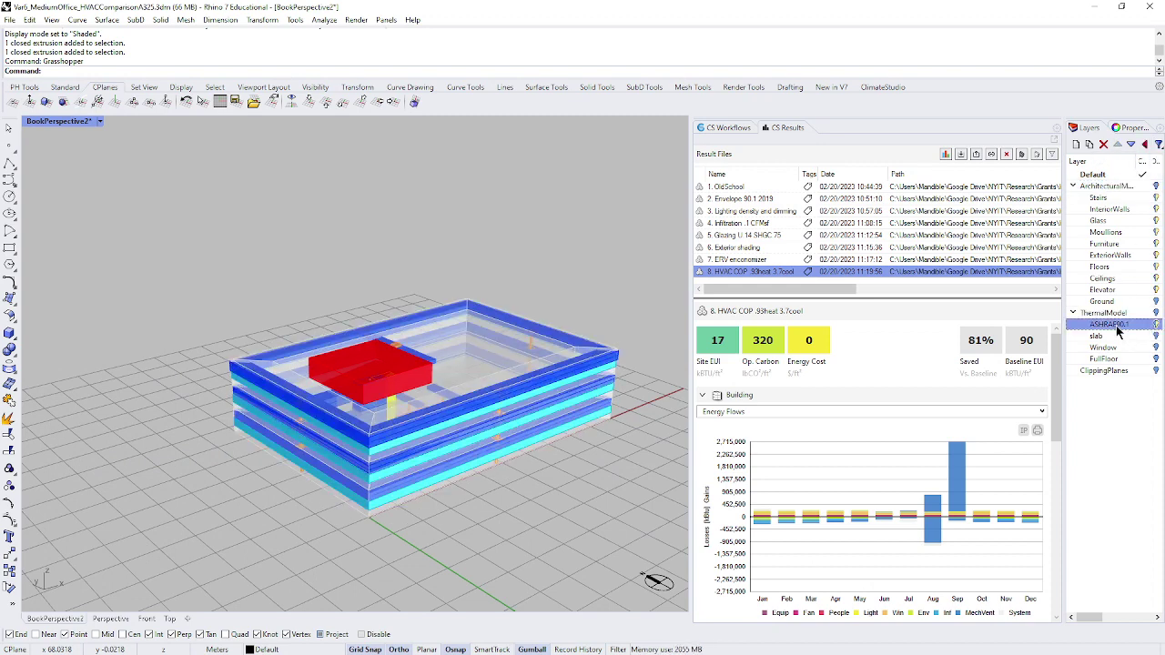
{"action": "left_click", "coordinate": [1156, 187]}
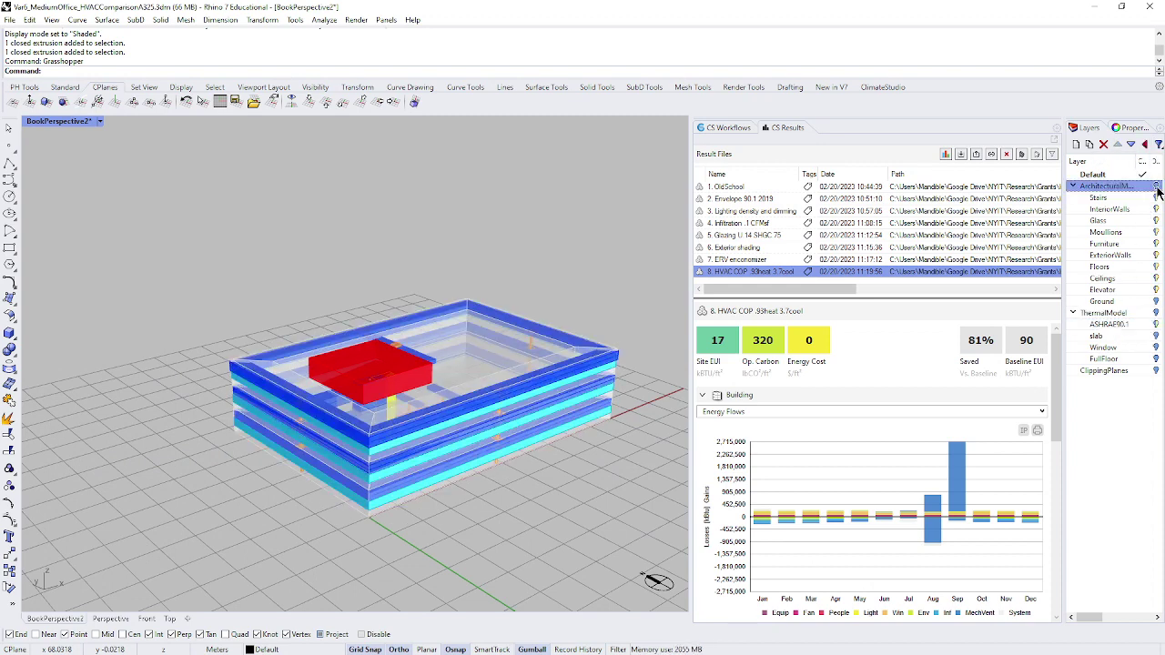
{"action": "right_click", "coordinate": [1101, 326]}
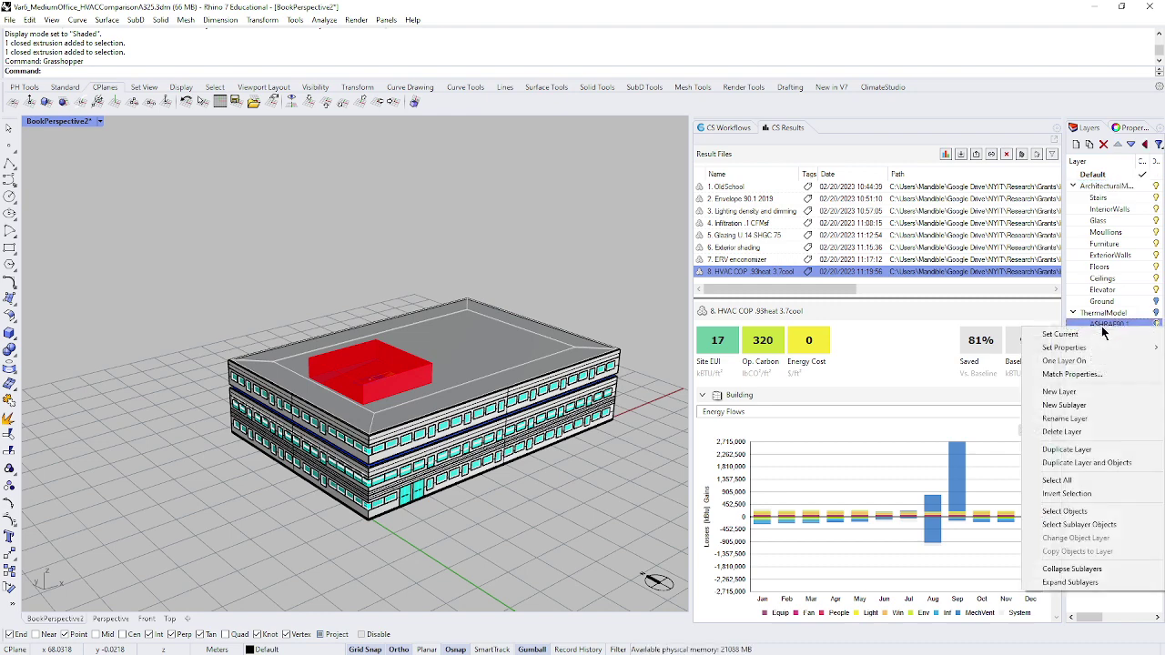
{"action": "left_click", "coordinate": [1063, 511]}
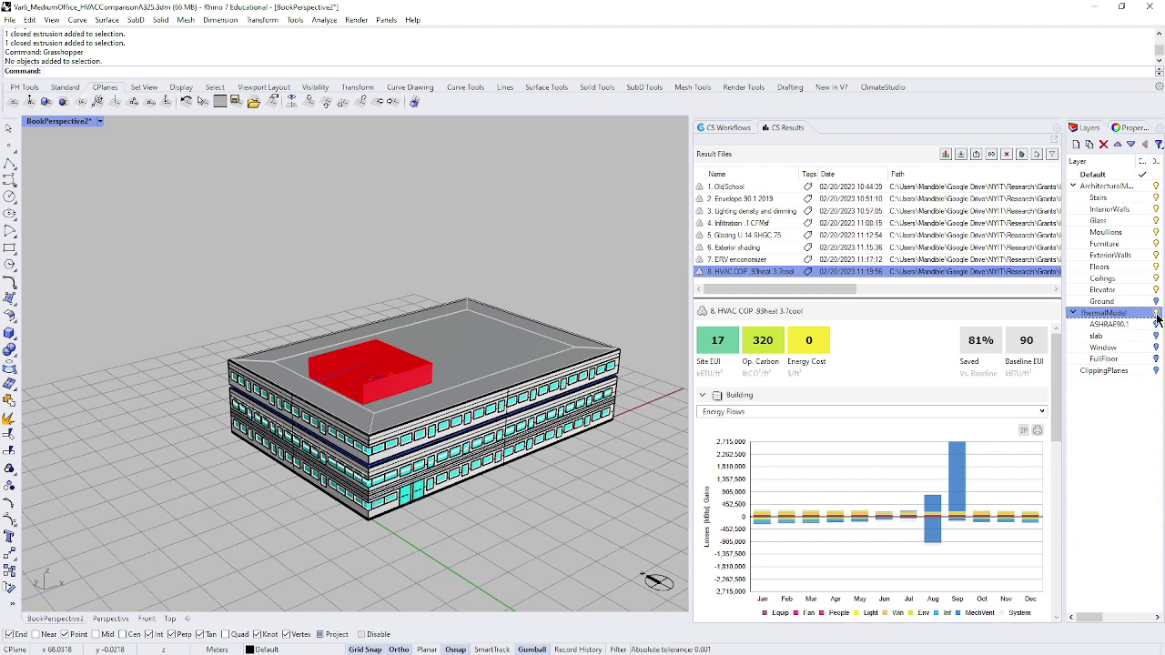
- Turn on the ThermalModel layer and its sublayers, and hide the architectural model and ClippingPlanes layers
{"action": "left_click", "coordinate": [1156, 325]}
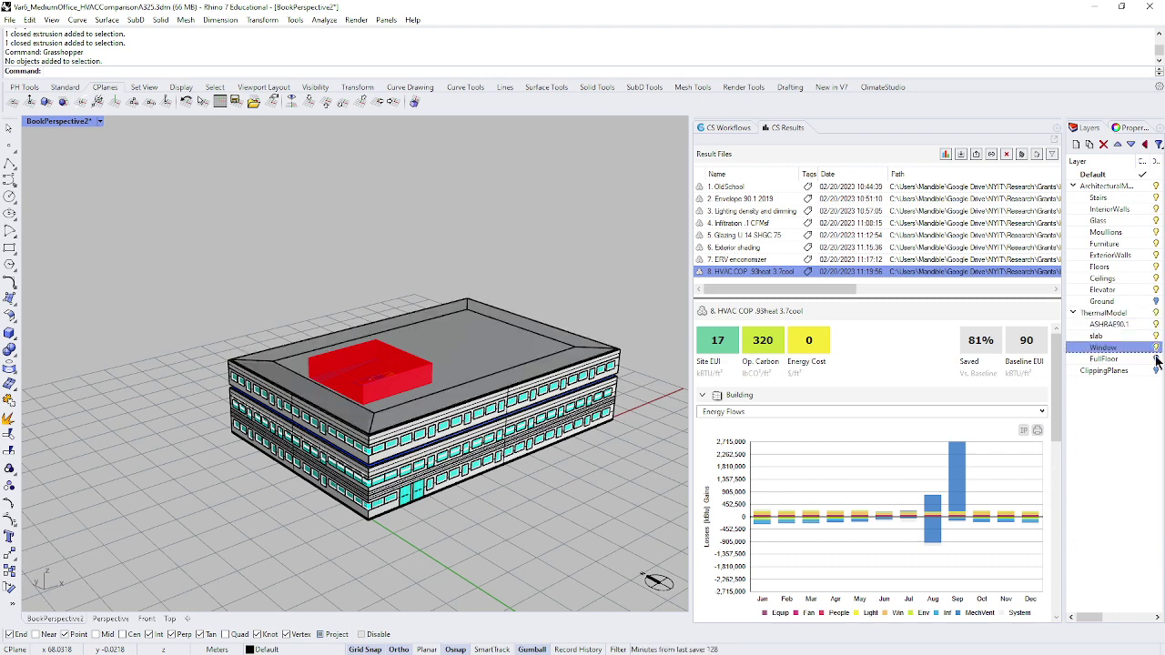
{"action": "left_click", "coordinate": [1155, 371]}
{"action": "left_click", "coordinate": [1156, 185]}
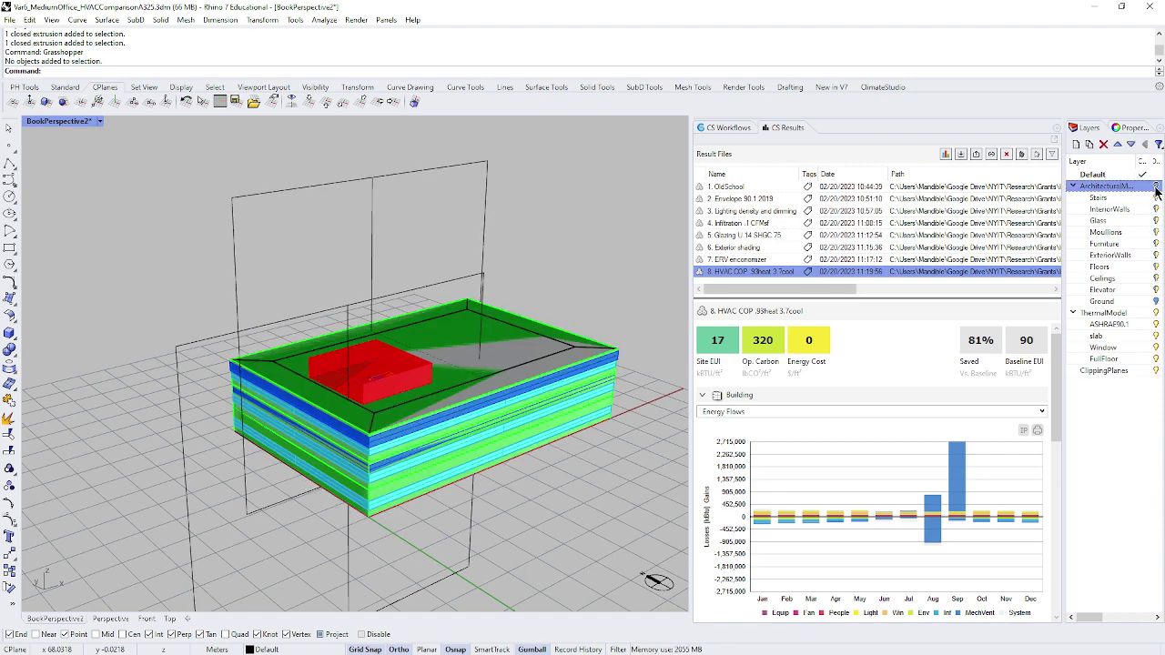
{"action": "left_click", "coordinate": [1156, 371]}
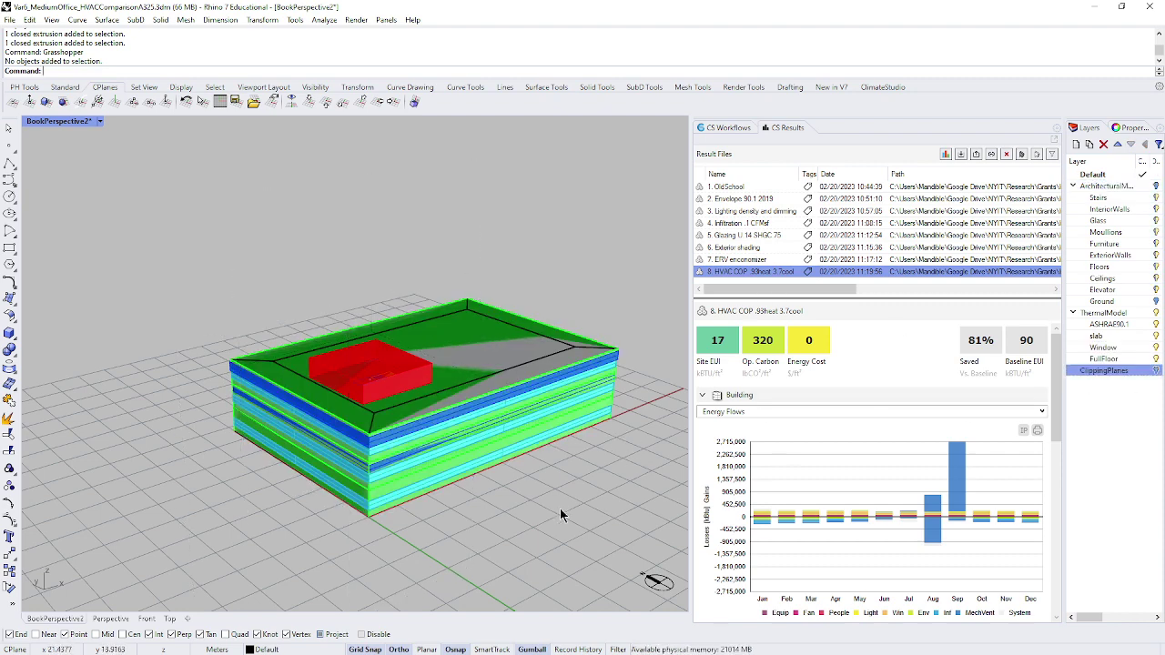
- Select all objects on the ASHRAE90.1 layer and assign them as multiple breps to Grasshopper's THERMAL ZONES parameter
{"action": "left_click", "coordinate": [1129, 326]}
{"action": "right_click", "coordinate": [1136, 328]}
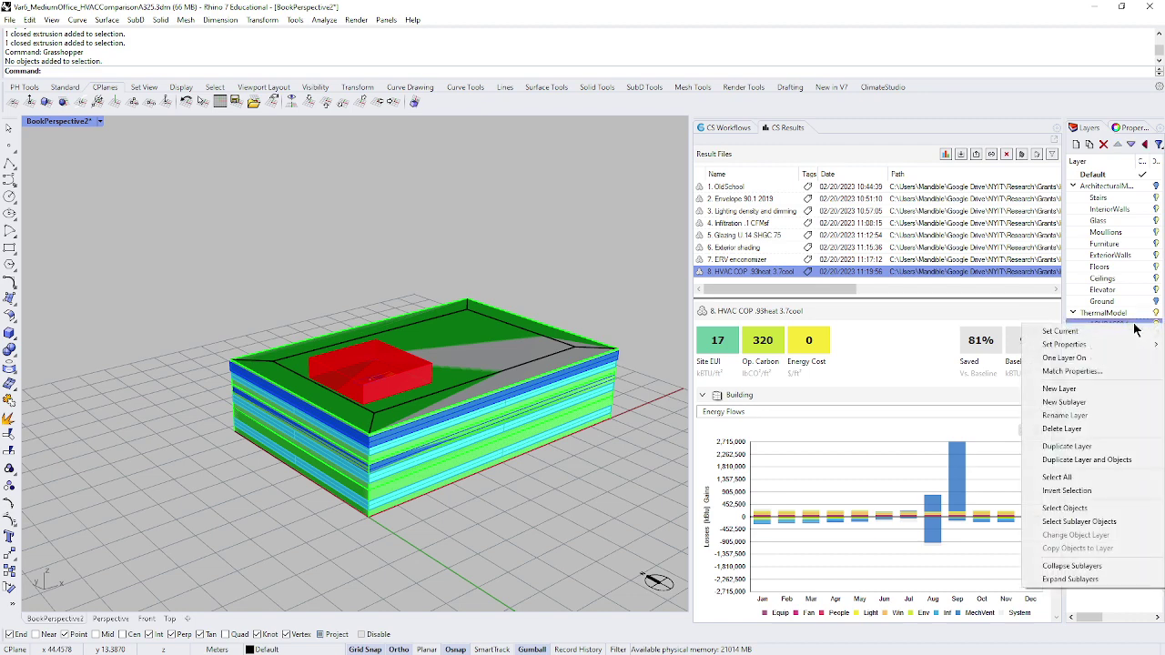
{"action": "left_click", "coordinate": [1058, 511]}
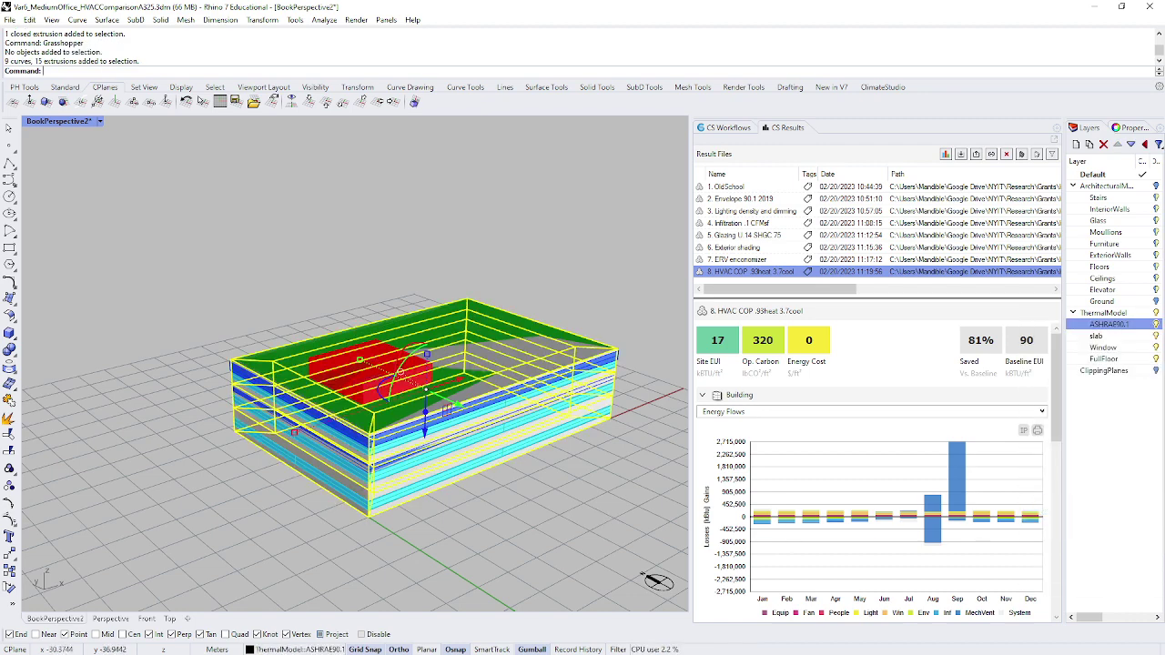
{"action": "key", "text": "alt+Tab"}
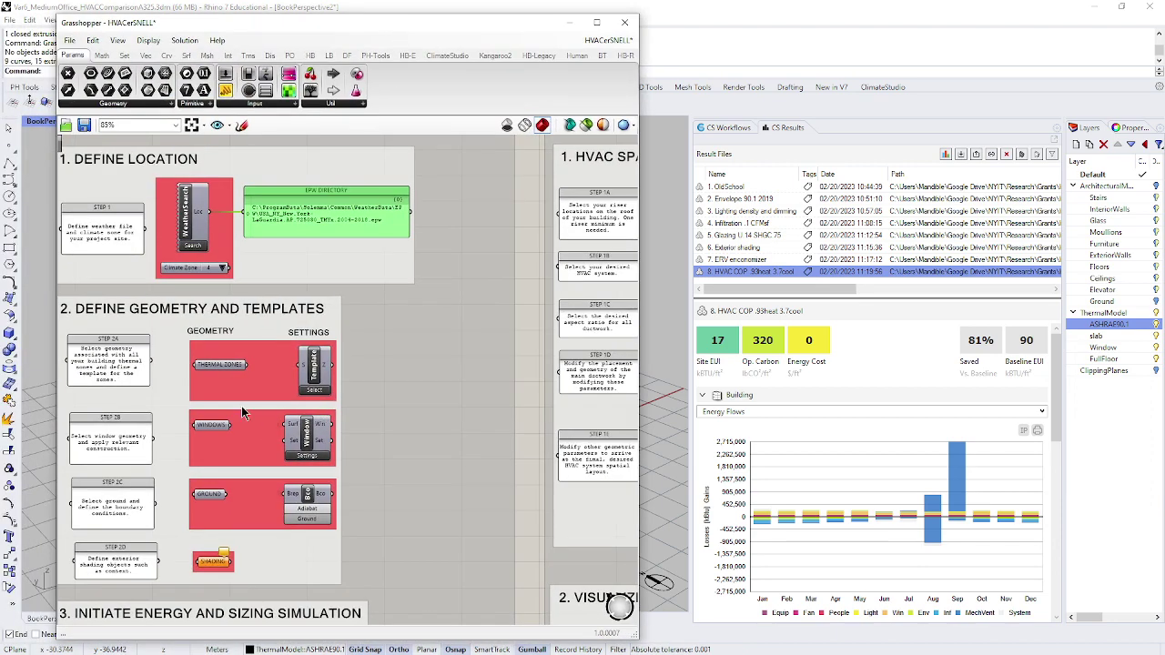
{"action": "right_click", "coordinate": [213, 368]}
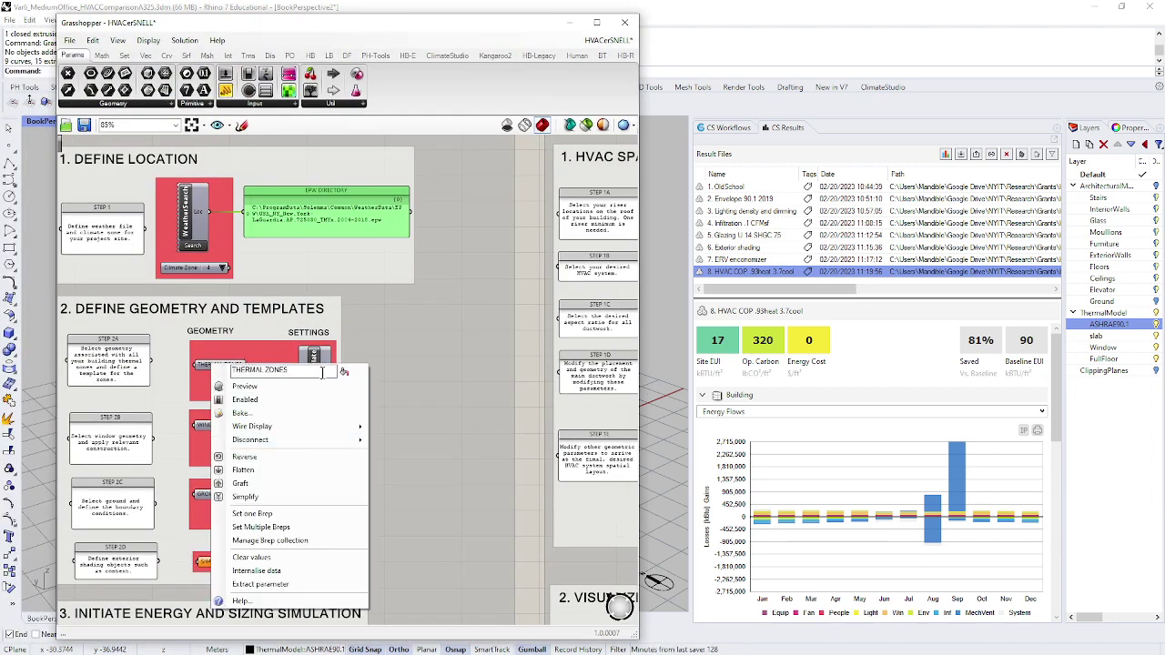
{"action": "left_click", "coordinate": [261, 527]}
{"action": "key", "text": "Return"}
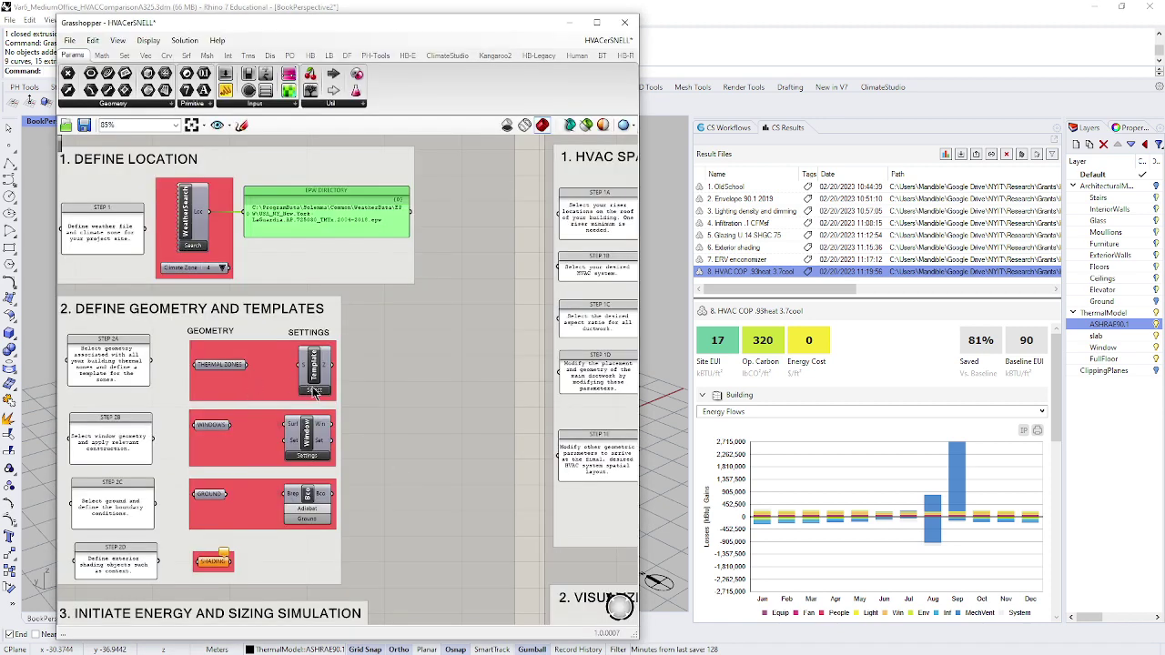
- Clear Grasshopper from view, replace the current selection with the Window layer's objects to highlight the glazing, and deselect them
{"action": "scroll", "coordinate": [316, 385], "scroll_direction": "up", "scroll_amount": 1}
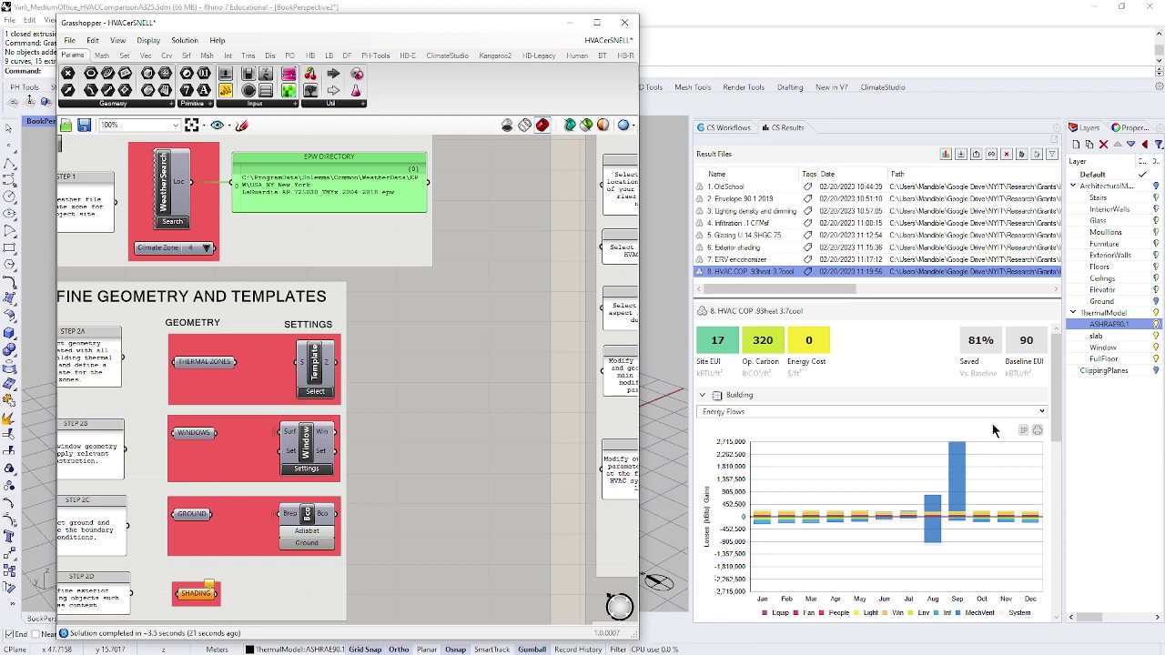
{"action": "scroll", "coordinate": [536, 402], "scroll_direction": "down", "scroll_amount": 3}
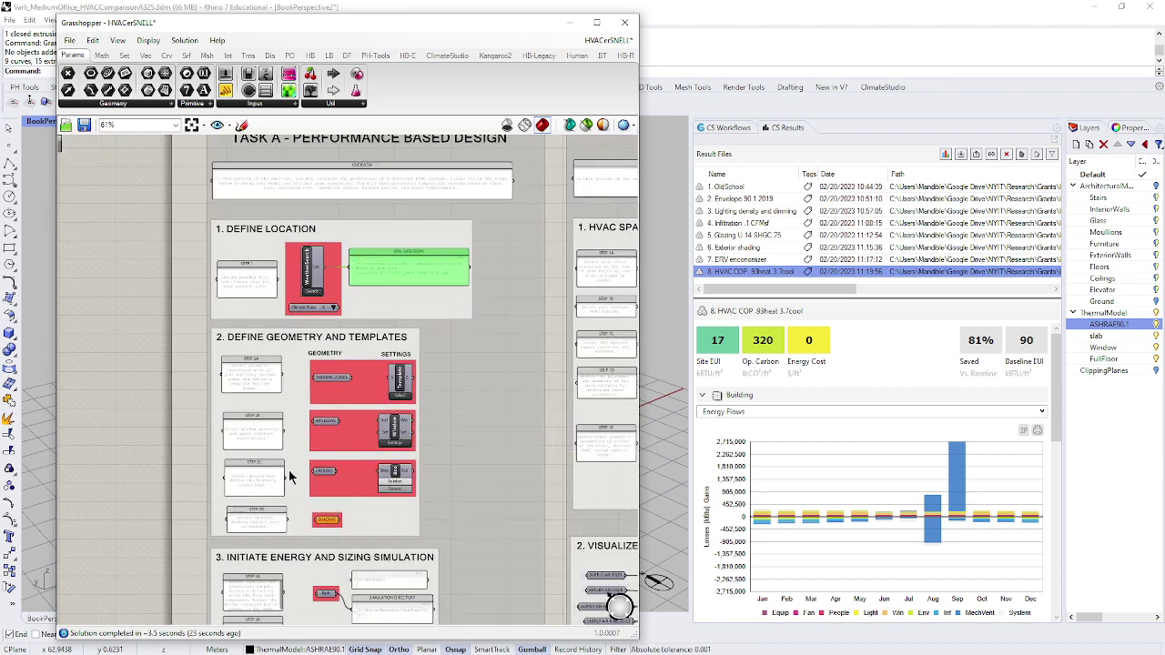
{"action": "scroll", "coordinate": [273, 510], "scroll_direction": "up", "scroll_amount": 3}
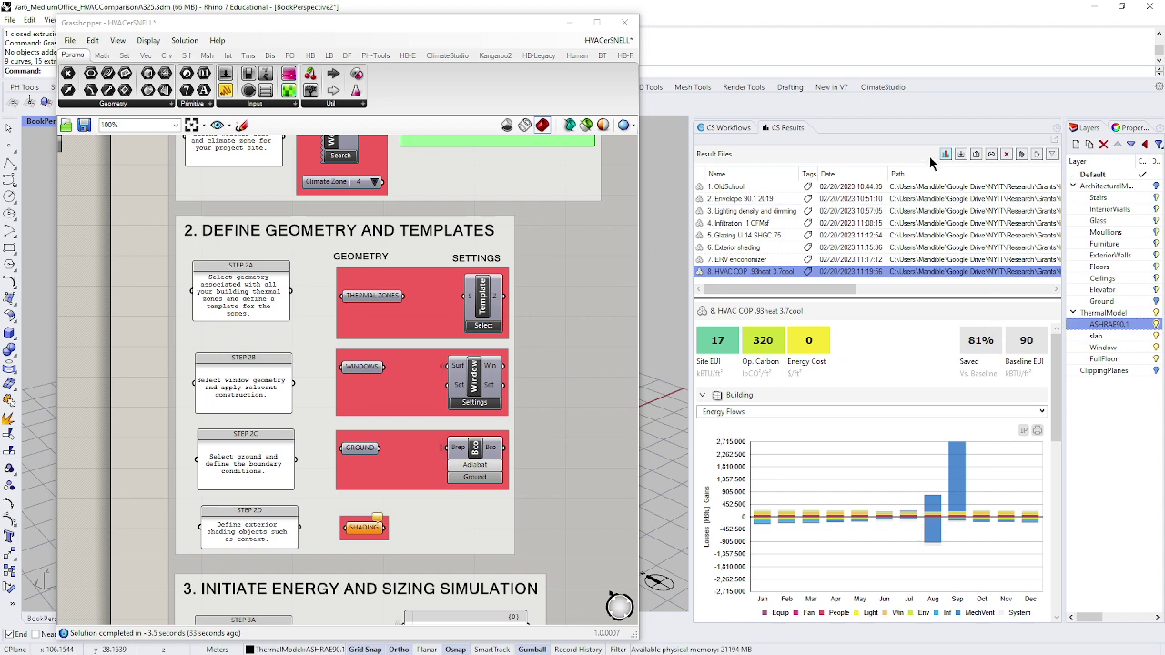
{"action": "left_click", "coordinate": [568, 22]}
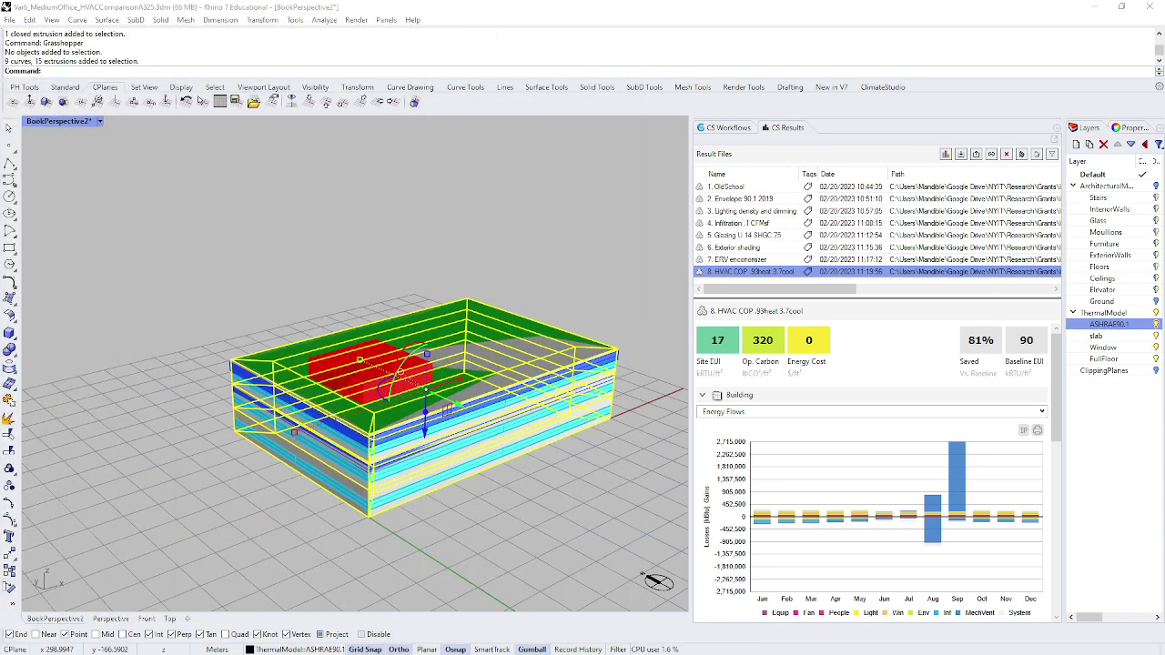
{"action": "key", "text": "Escape"}
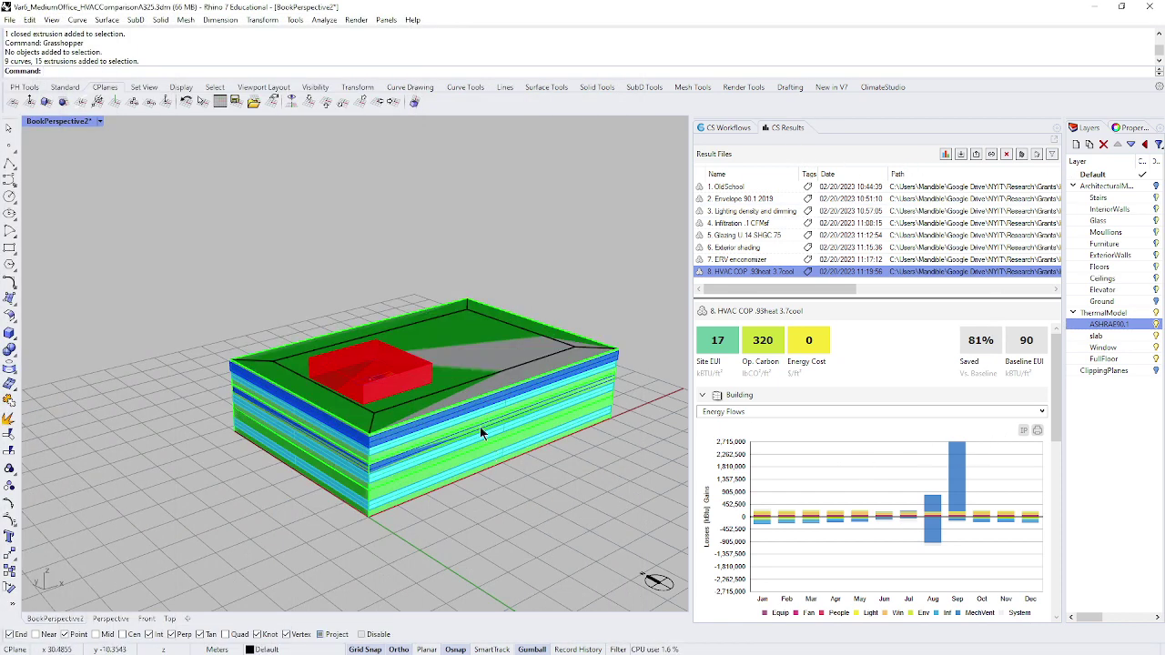
{"action": "left_click", "coordinate": [1130, 349]}
{"action": "right_click", "coordinate": [1131, 353]}
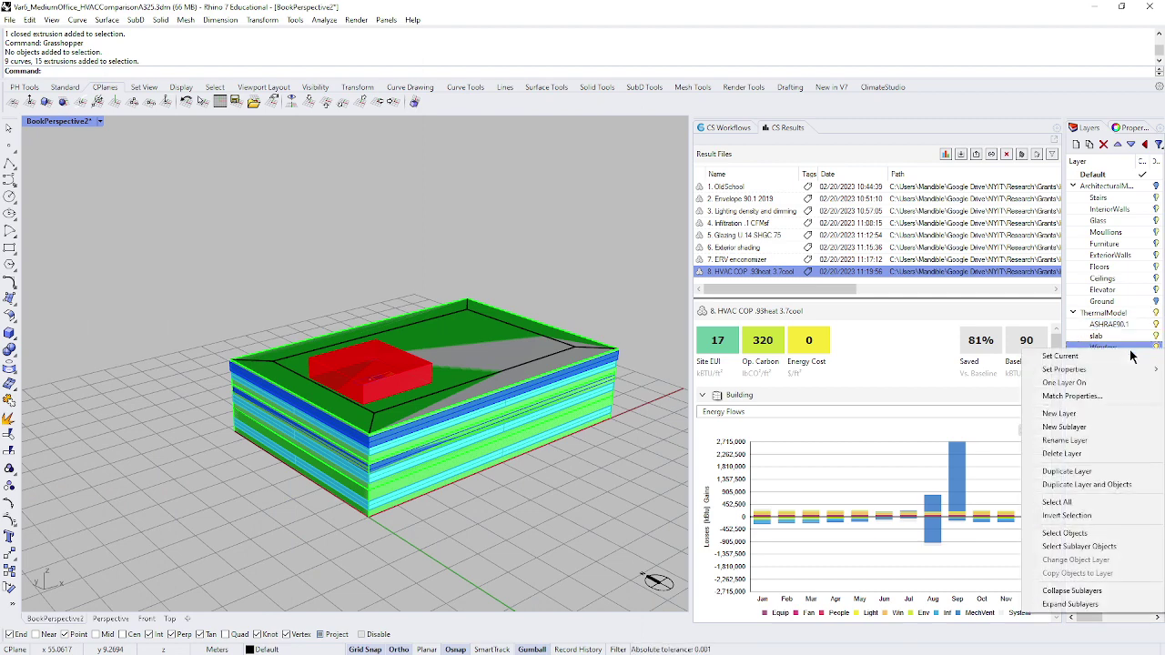
{"action": "left_click", "coordinate": [1080, 531]}
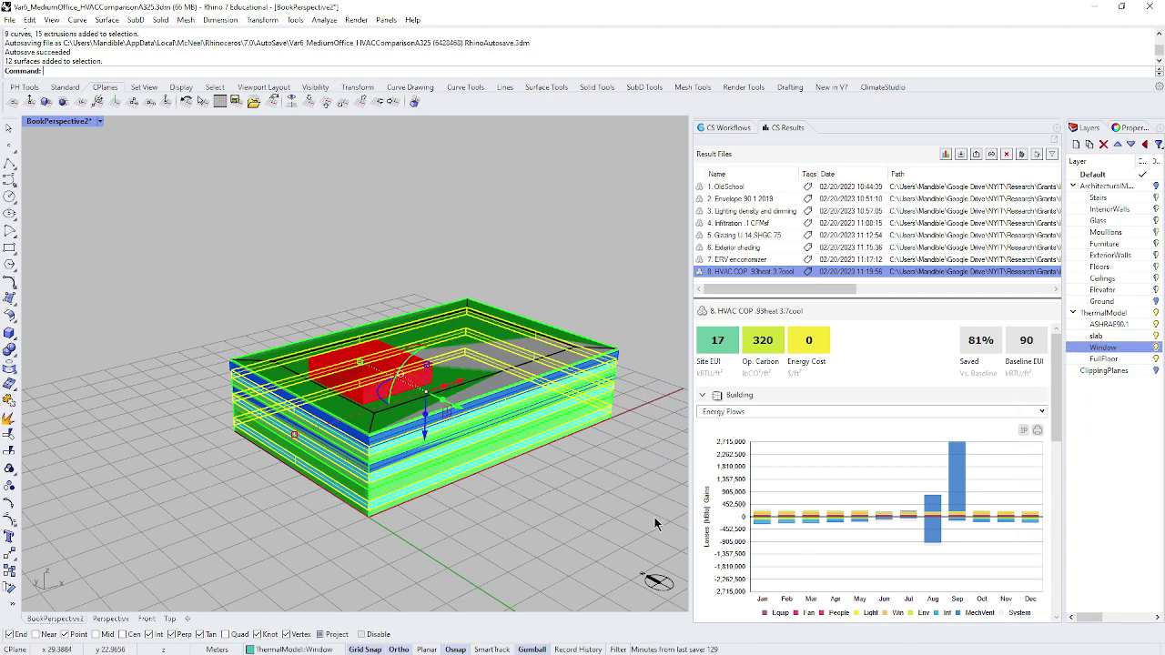
{"action": "left_click", "coordinate": [543, 527]}
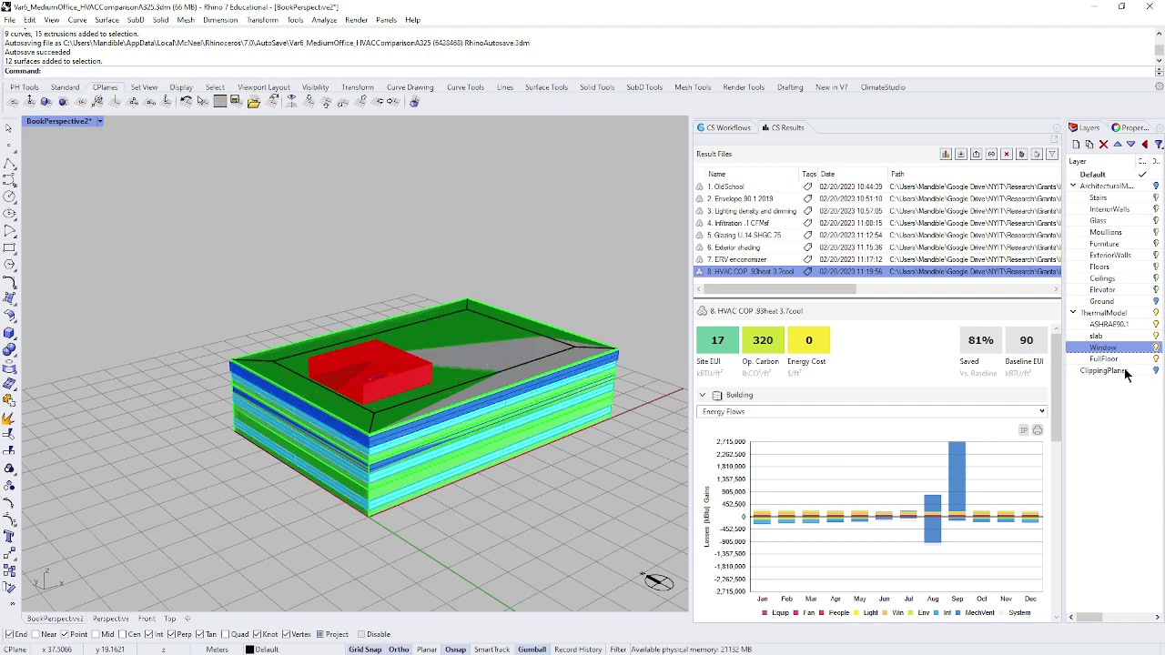
- Highlight the slab layer, switch back to Grasshopper and point out the THERMAL ZONES, WINDOWS and GROUND parameters one after another
{"action": "left_click", "coordinate": [1117, 336]}
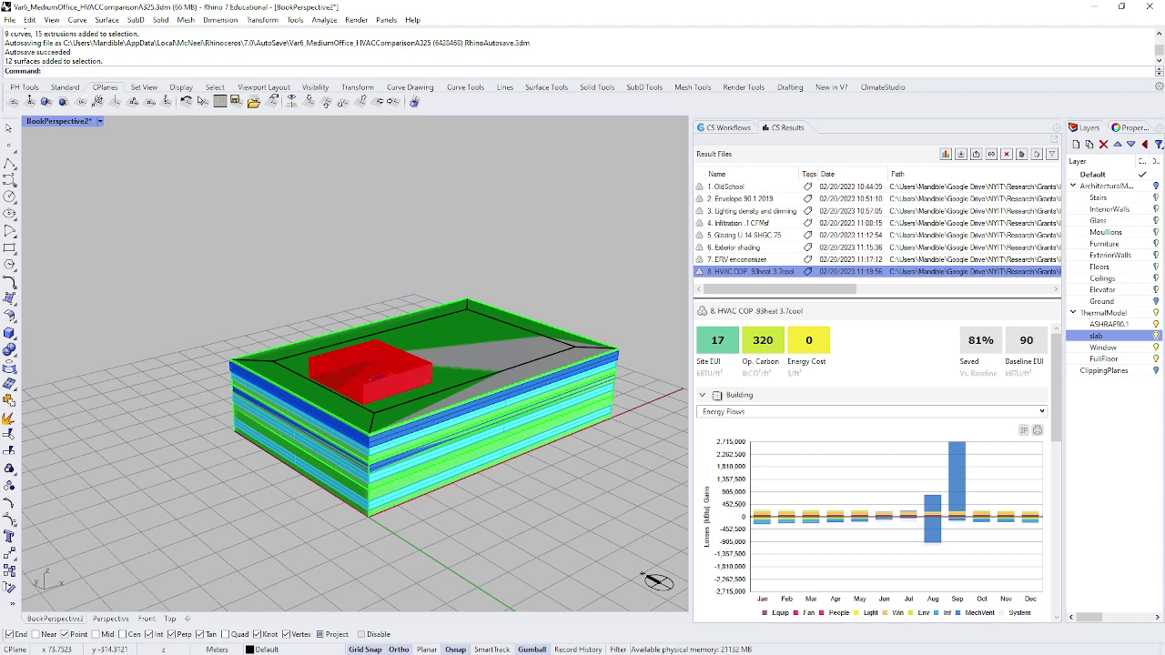
{"action": "key", "text": "alt+Tab"}
{"action": "left_click", "coordinate": [588, 308]}
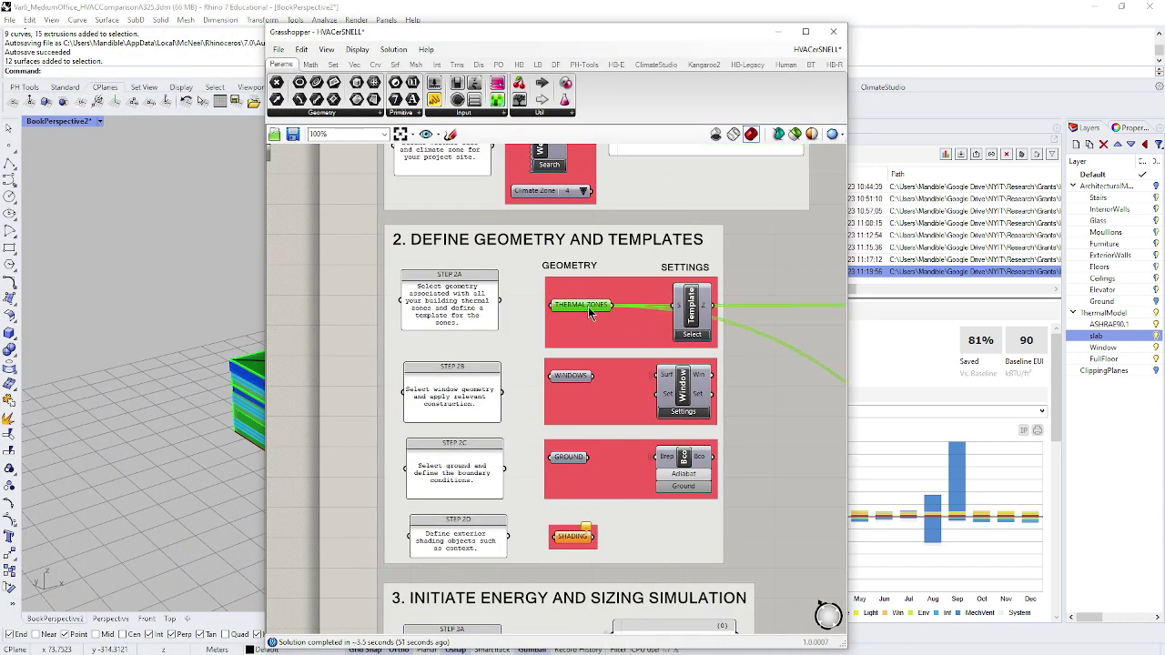
{"action": "left_click", "coordinate": [583, 374]}
{"action": "left_click", "coordinate": [570, 458]}
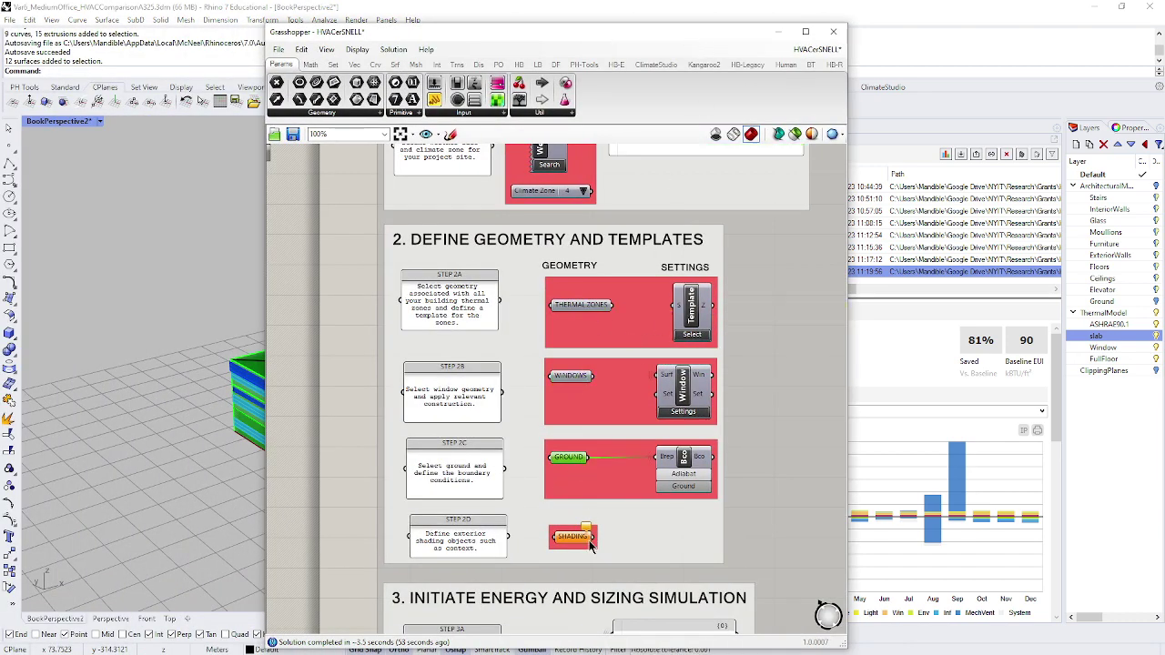
- Examine the Initiate Energy and Sizing Simulation group, including the Path parameter, simulation directory panel and SIMULATE toggle
{"action": "scroll", "coordinate": [571, 403], "scroll_direction": "down", "scroll_amount": 3}
{"action": "scroll", "coordinate": [596, 552], "scroll_direction": "up", "scroll_amount": 3}
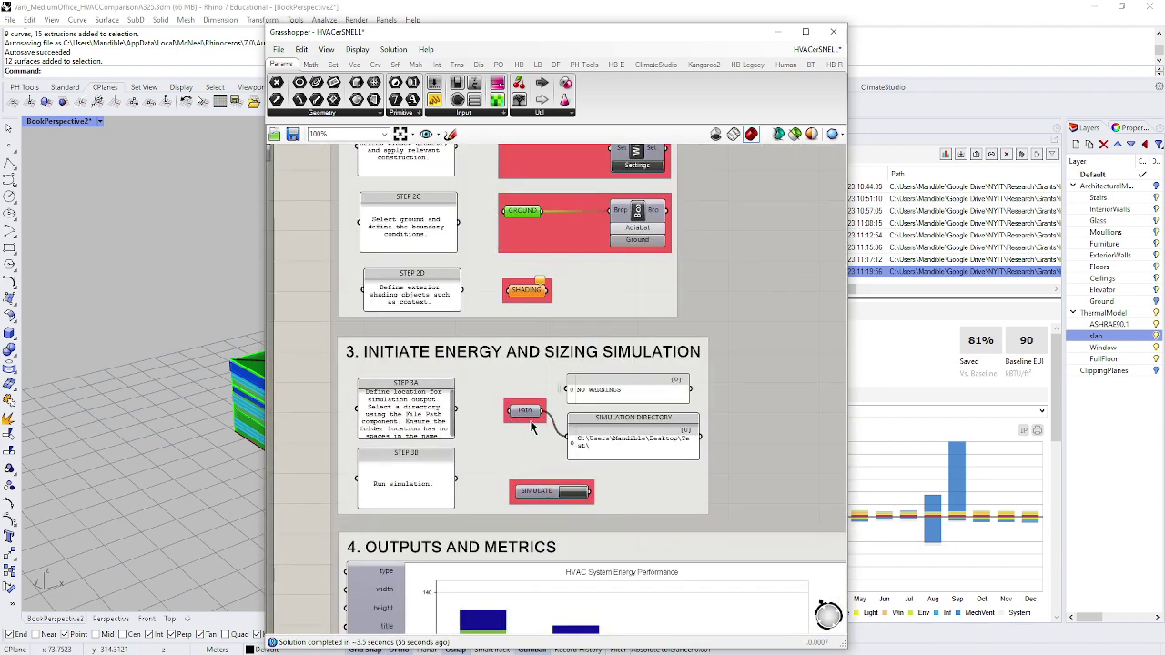
{"action": "scroll", "coordinate": [525, 412], "scroll_direction": "up", "scroll_amount": 4}
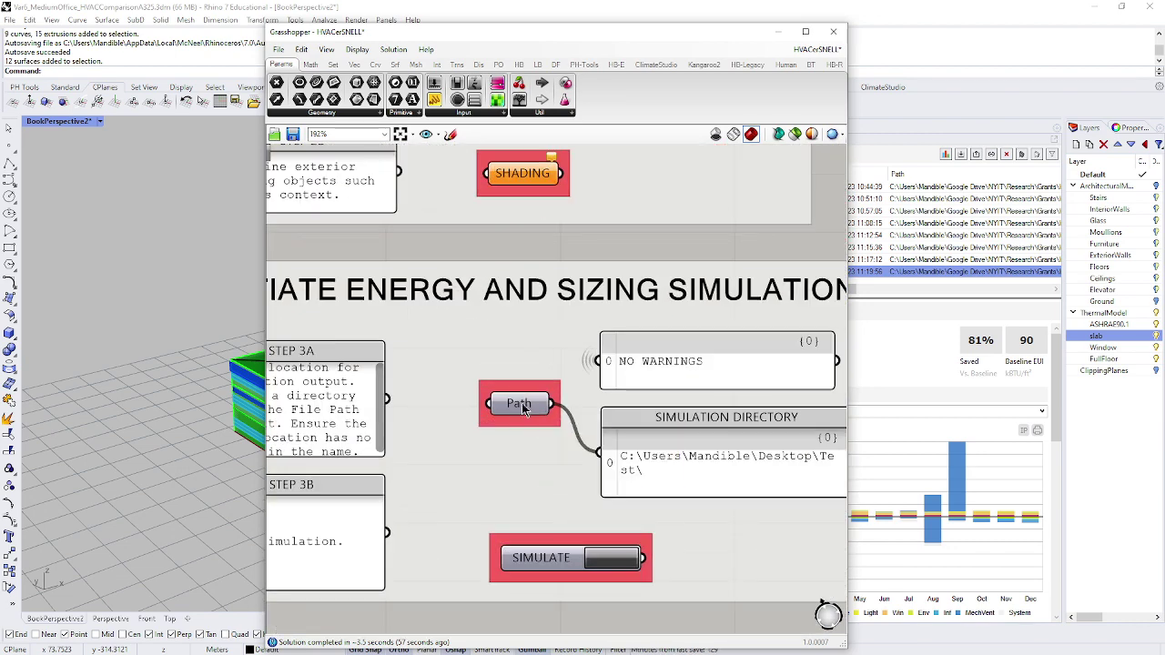
{"action": "scroll", "coordinate": [568, 251], "scroll_direction": "down", "scroll_amount": 3}
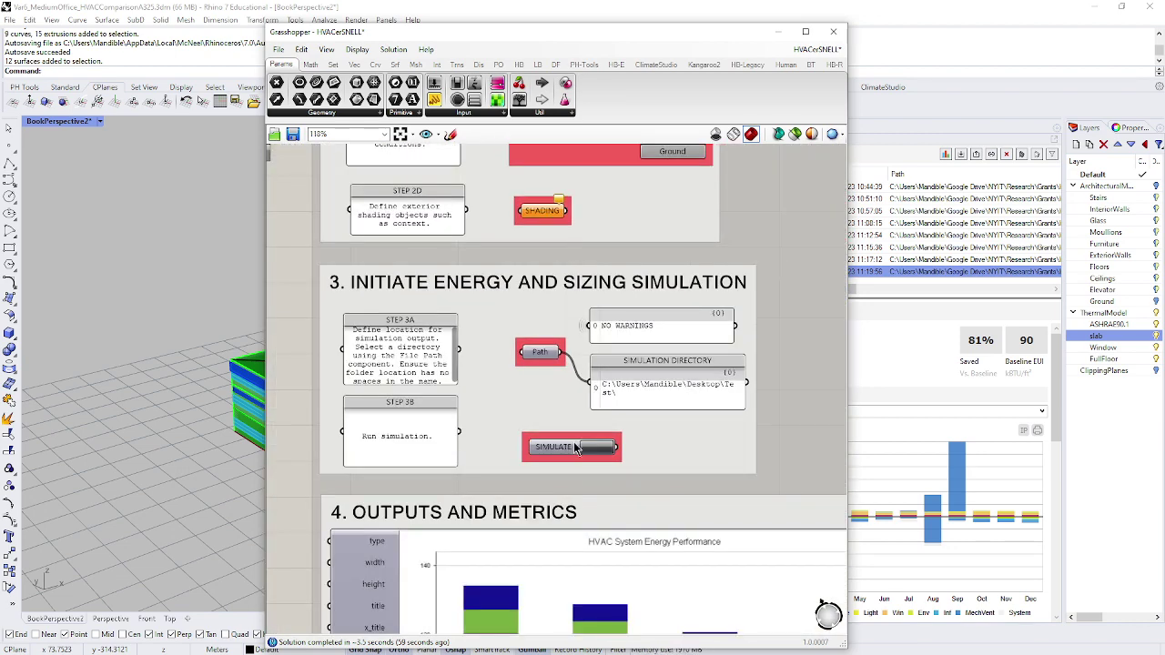
{"action": "scroll", "coordinate": [578, 444], "scroll_direction": "up", "scroll_amount": 3}
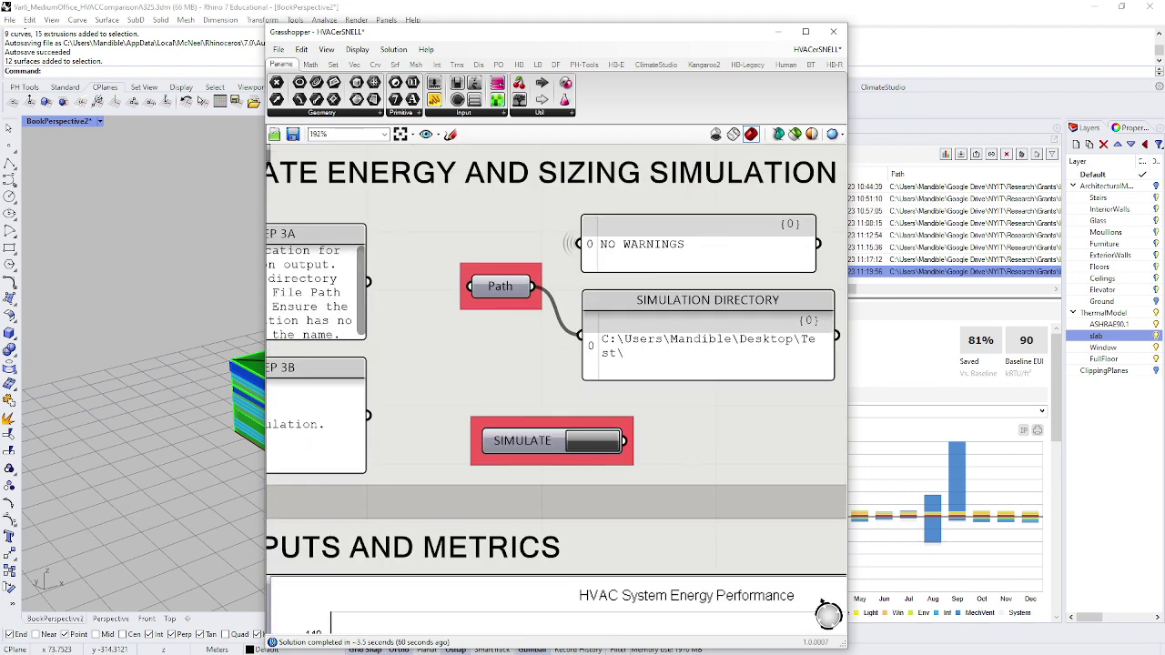
{"action": "left_click_drag", "start_coordinate": [585, 98], "coordinate": [542, 52]}
{"action": "scroll", "coordinate": [430, 230], "scroll_direction": "down", "scroll_amount": 6}
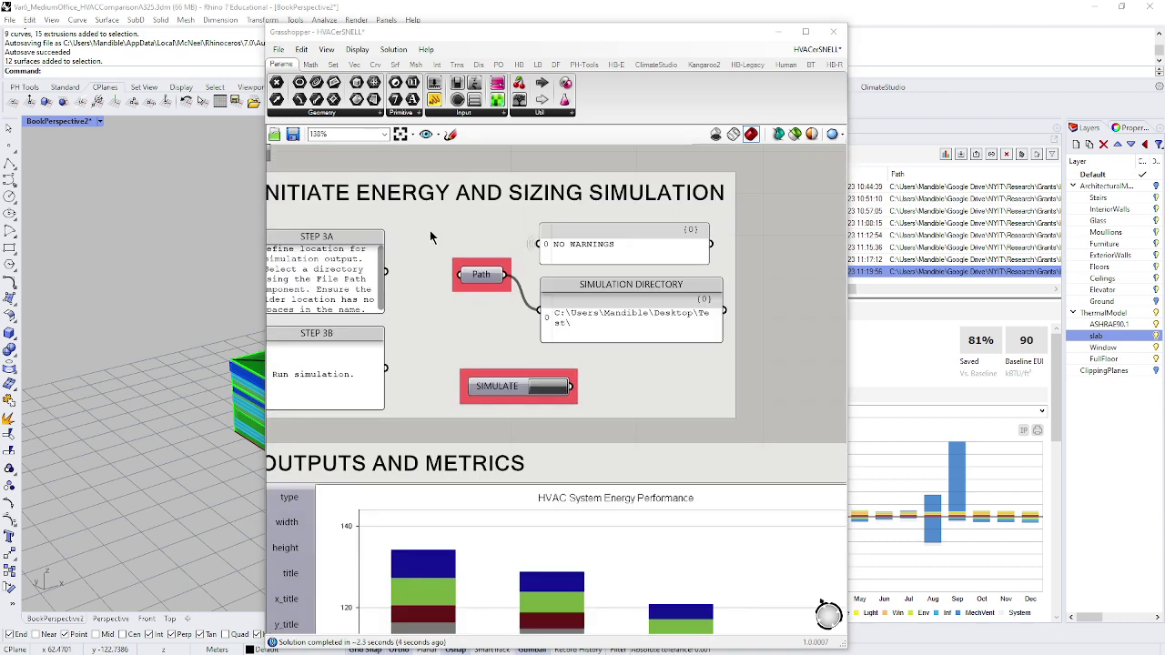
- Examine the HVAC System Energy Performance chart under Outputs and Metrics, comparing the VAV, VAV + Economizer, FCU + DOAS and VRF + DOAS bars
{"action": "scroll", "coordinate": [403, 377], "scroll_direction": "up", "scroll_amount": 3}
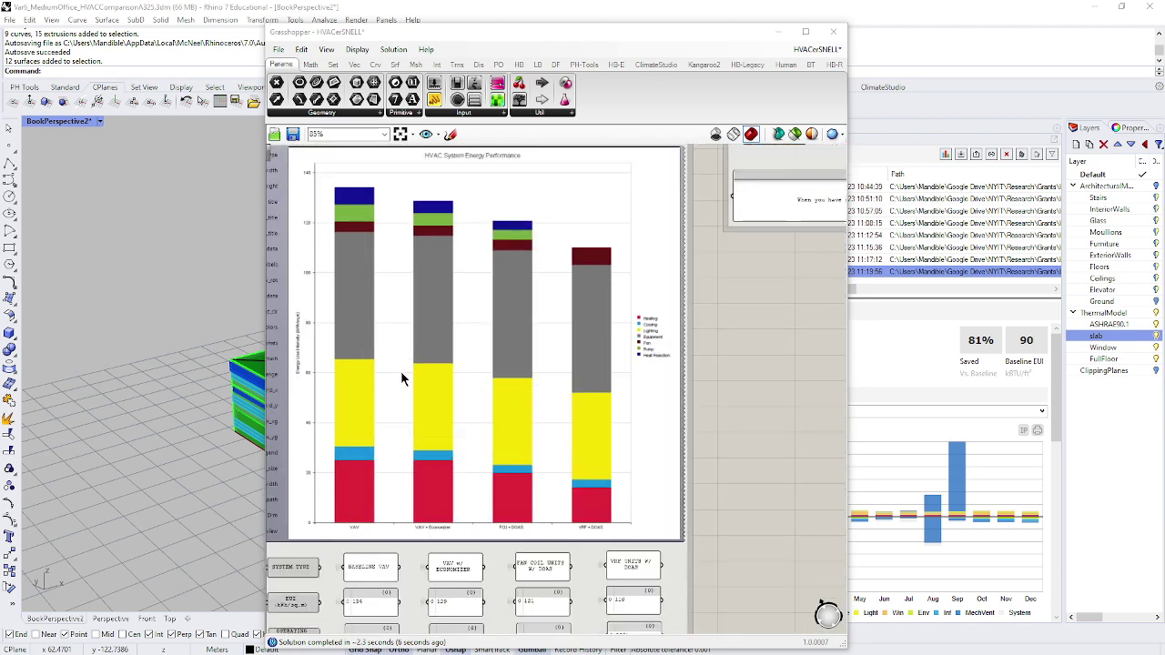
{"action": "scroll", "coordinate": [484, 235], "scroll_direction": "up", "scroll_amount": 1}
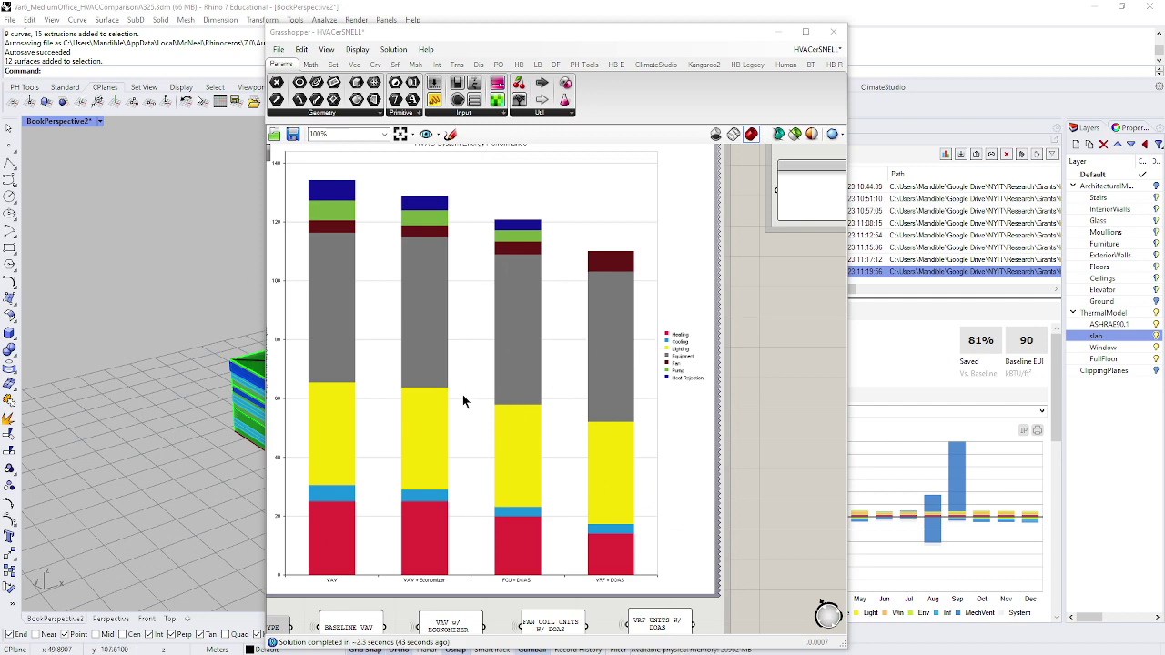
{"action": "scroll", "coordinate": [526, 355], "scroll_direction": "down", "scroll_amount": 3}
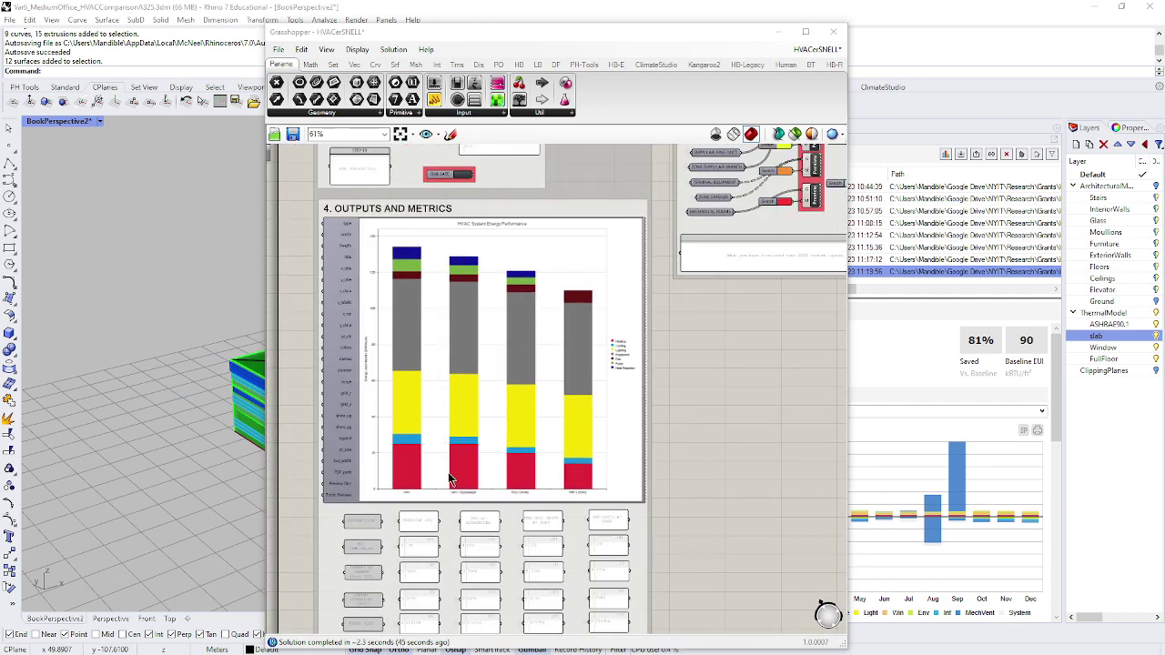
{"action": "scroll", "coordinate": [448, 472], "scroll_direction": "up", "scroll_amount": 3}
{"action": "scroll", "coordinate": [454, 371], "scroll_direction": "down", "scroll_amount": 2}
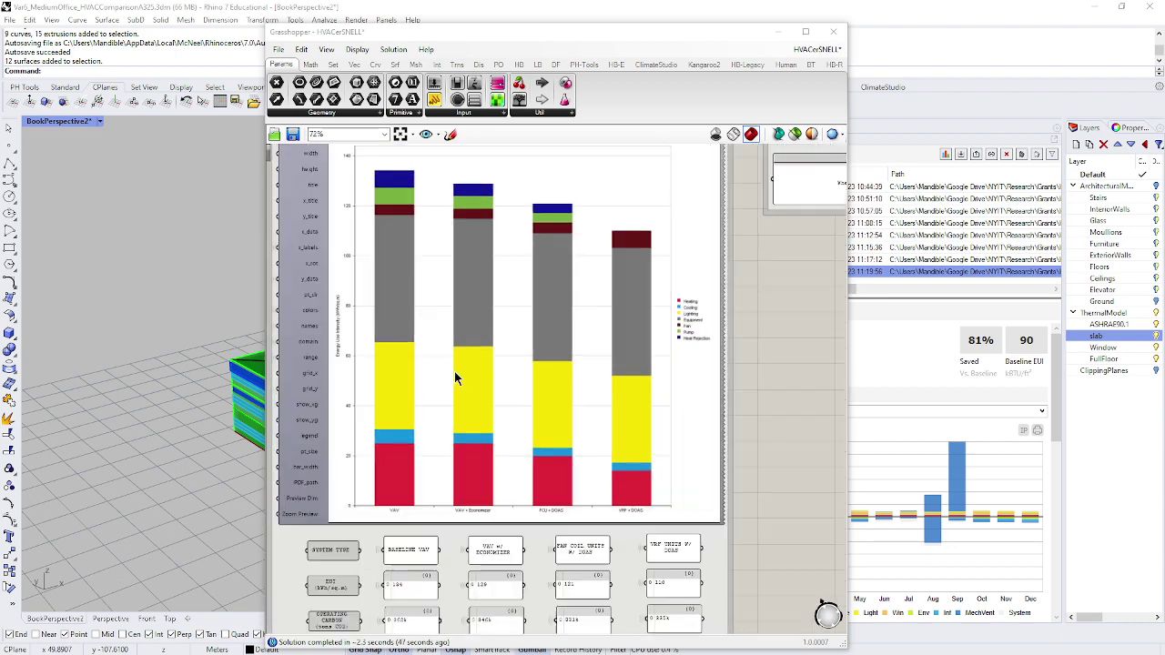
{"action": "scroll", "coordinate": [422, 333], "scroll_direction": "up", "scroll_amount": 3}
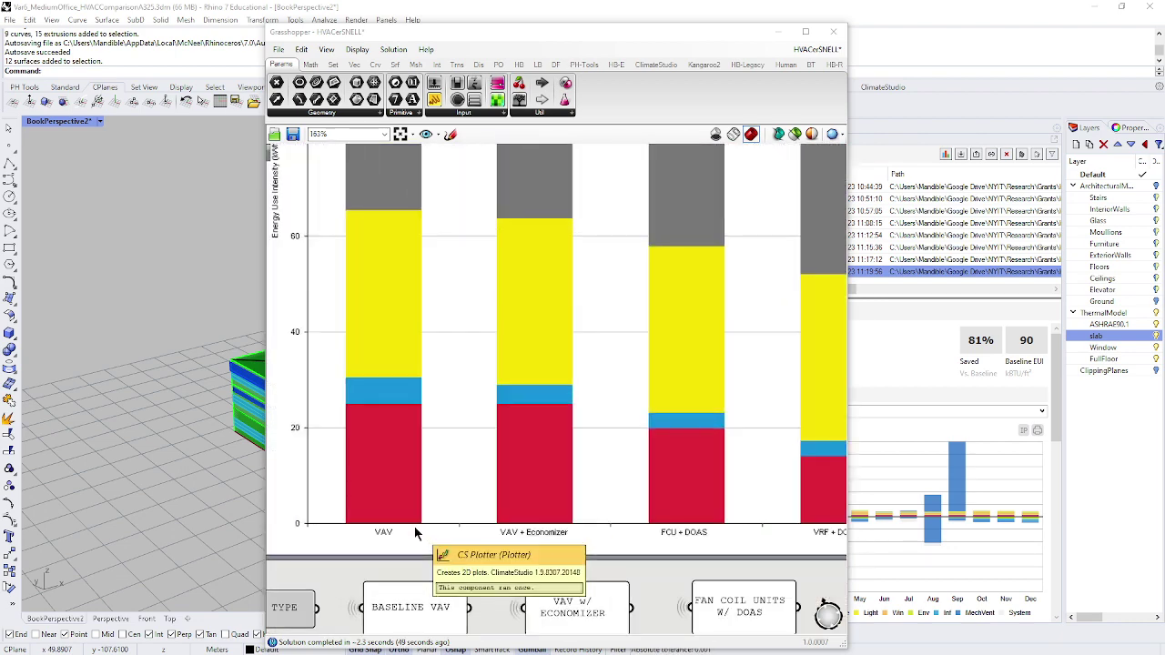
{"action": "scroll", "coordinate": [342, 512], "scroll_direction": "down", "scroll_amount": 1}
{"action": "scroll", "coordinate": [342, 513], "scroll_direction": "up", "scroll_amount": 2}
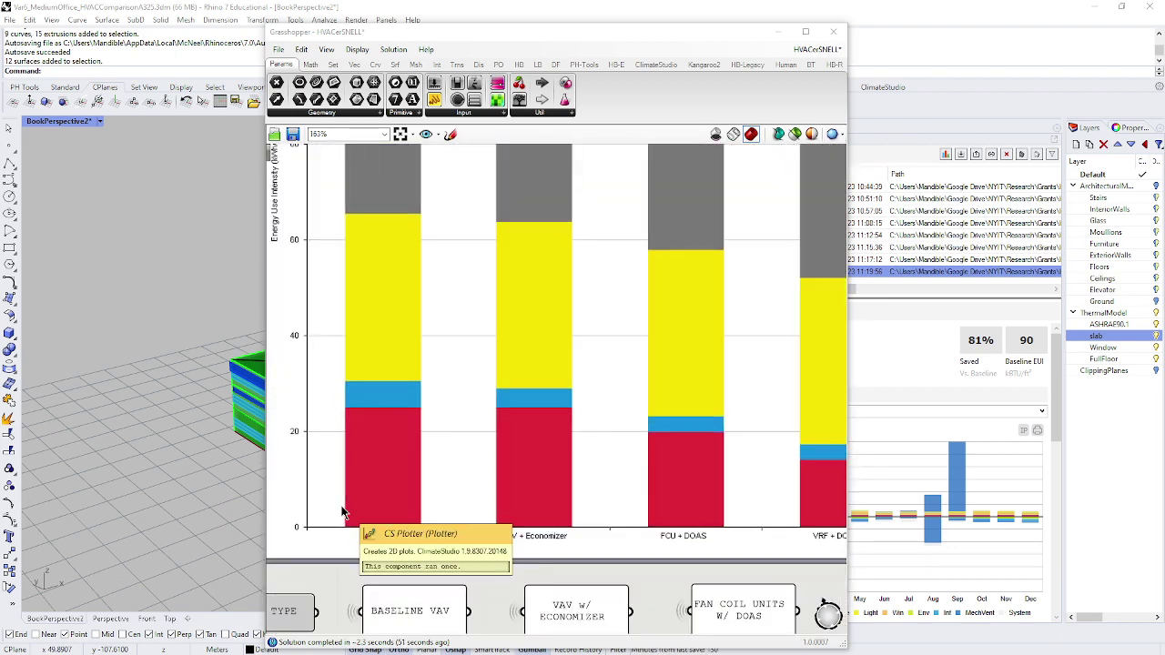
{"action": "scroll", "coordinate": [354, 503], "scroll_direction": "down", "scroll_amount": 1}
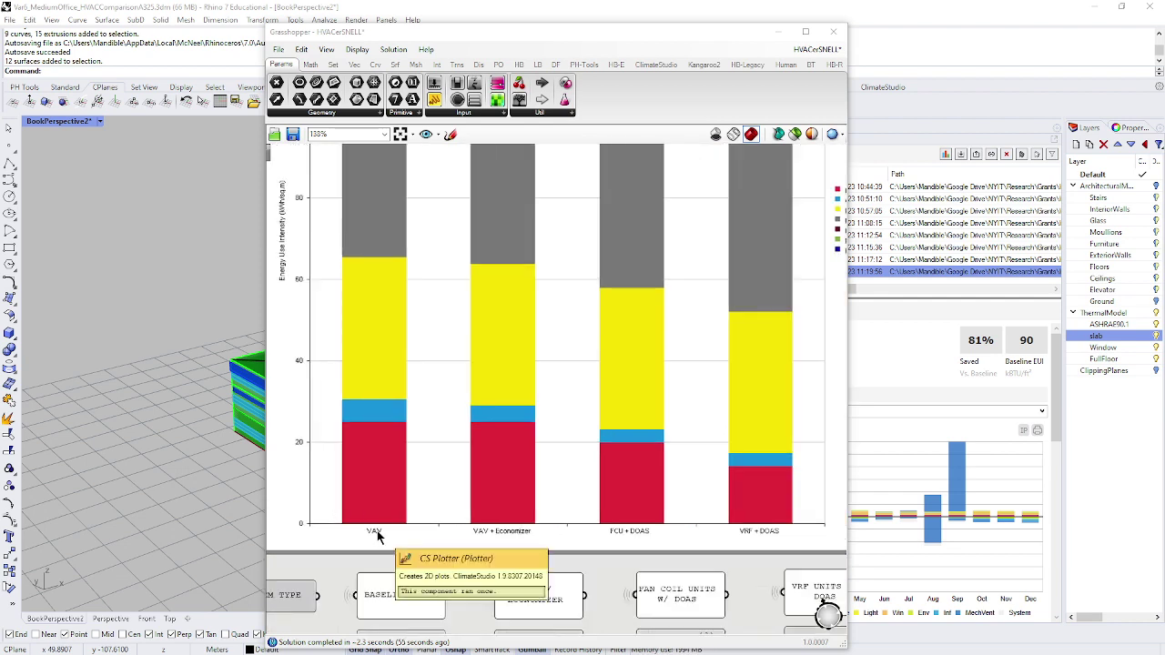
- Point out the VAV + Economizer and FCU + DOAS systems in the energy use intensity chart
{"action": "left_click", "coordinate": [514, 537]}
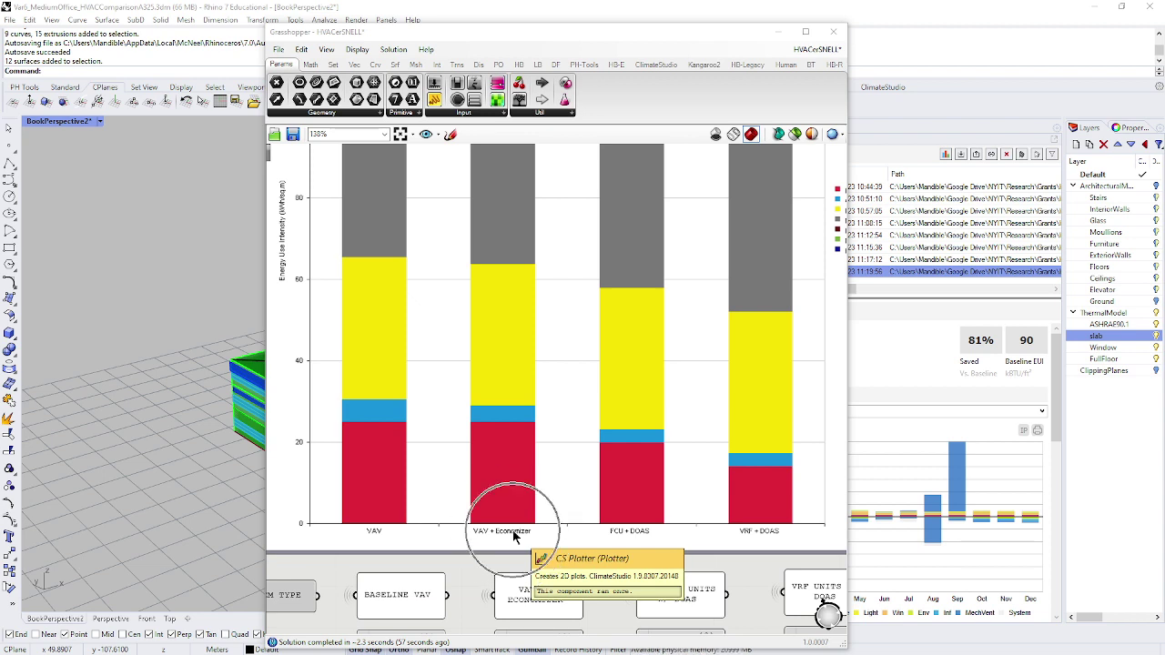
{"action": "left_click", "coordinate": [496, 532]}
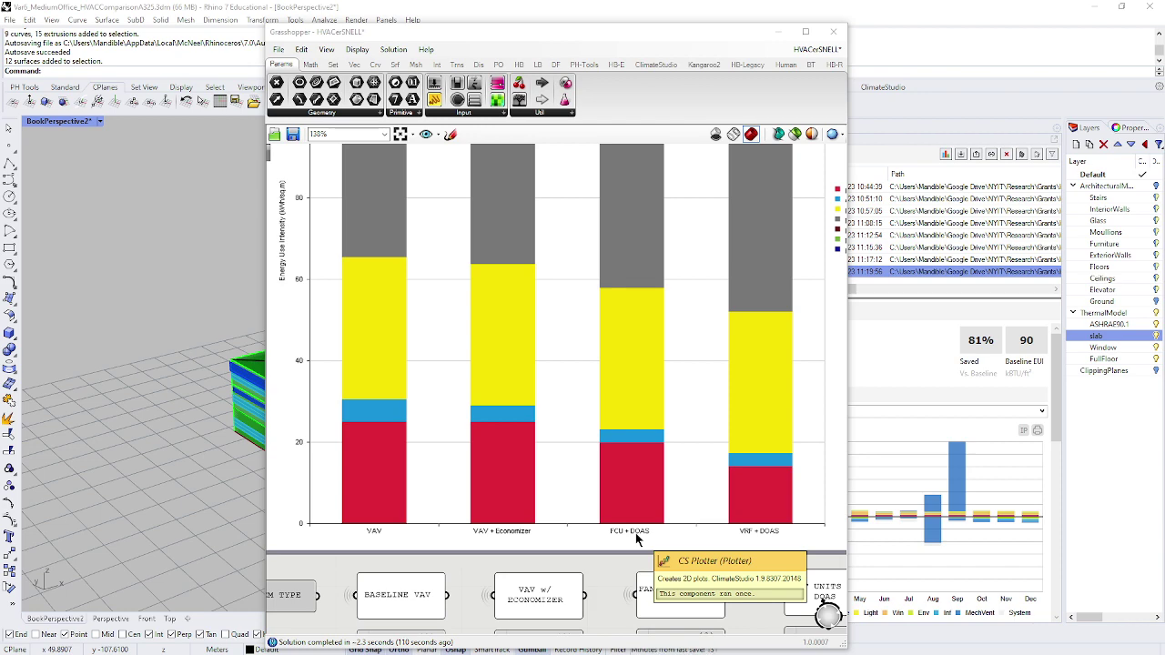
{"action": "scroll", "coordinate": [411, 456], "scroll_direction": "down", "scroll_amount": 3}
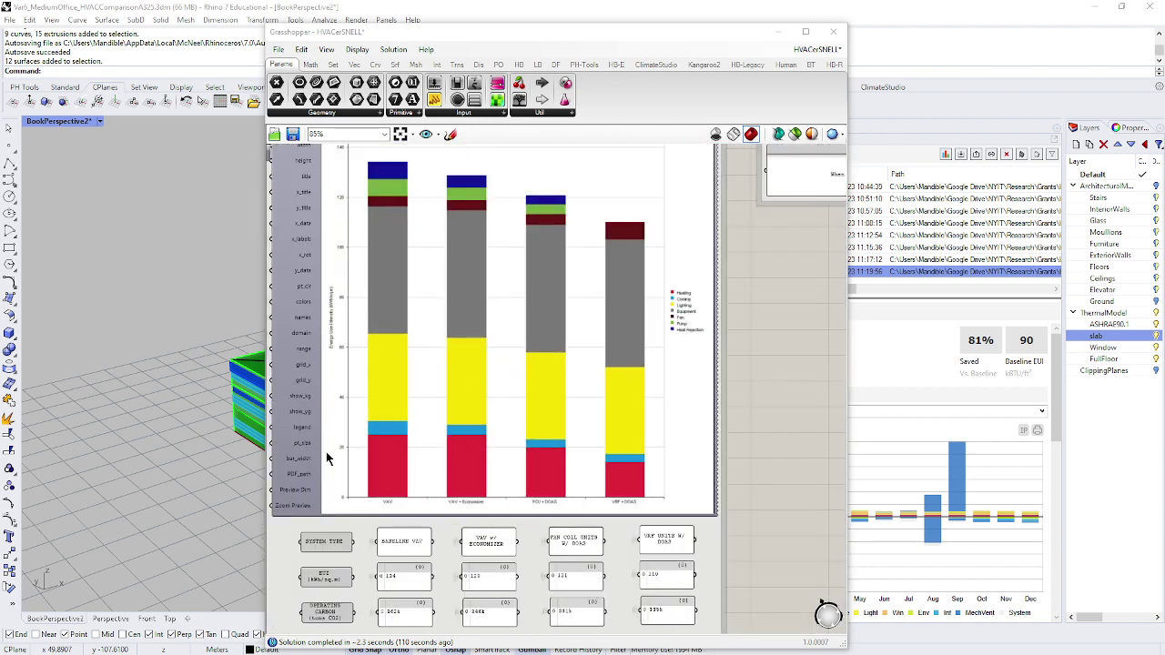
- Move Grasshopper out of view, show the architectural model layer in Rhino and browse the ClimateStudio results from OldSchool to Glazing U.14 SHGC.75
{"action": "left_click_drag", "start_coordinate": [607, 36], "coordinate": [0, 27]}
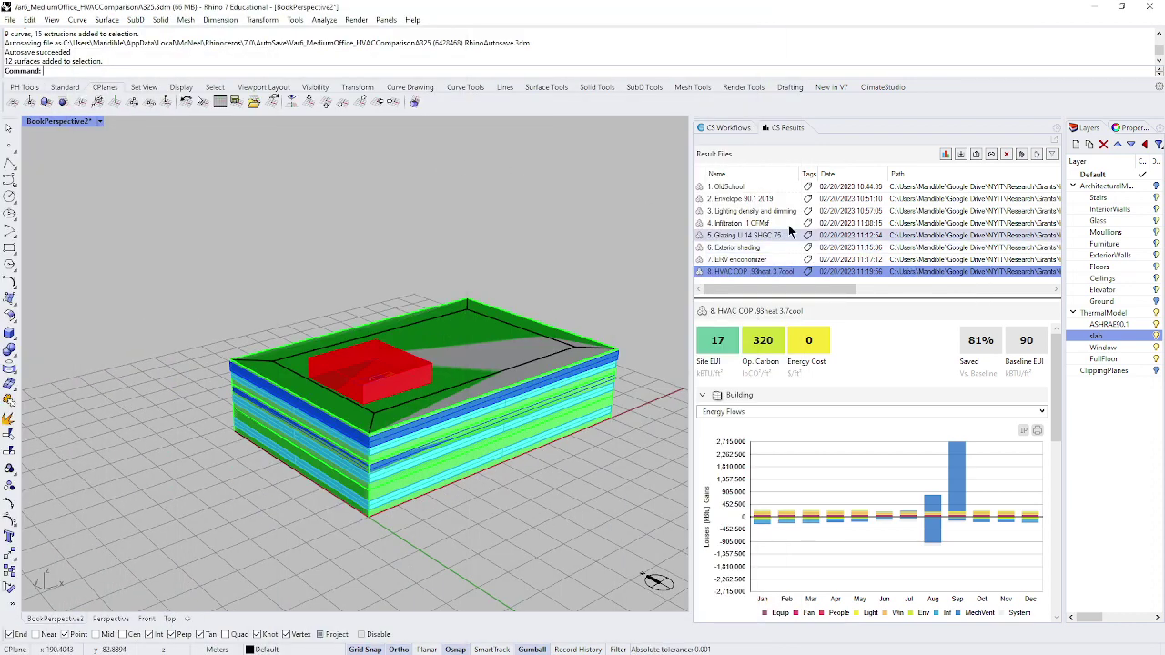
{"action": "left_click", "coordinate": [1157, 186]}
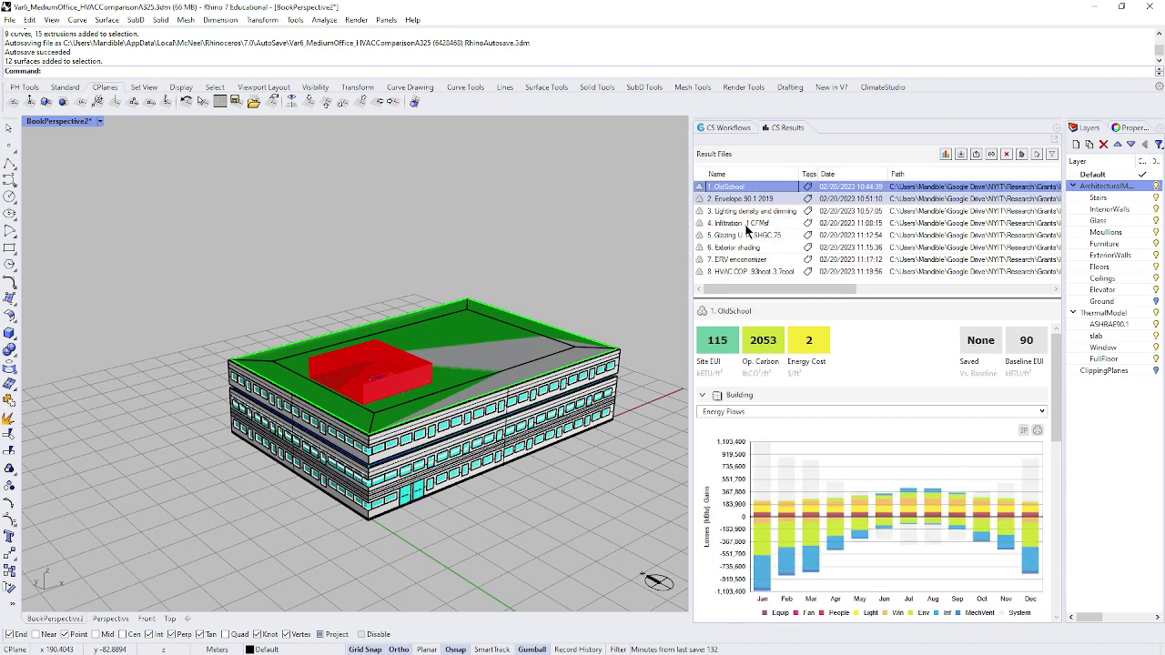
{"action": "key", "text": "Down"}
{"action": "key", "text": "Down"}
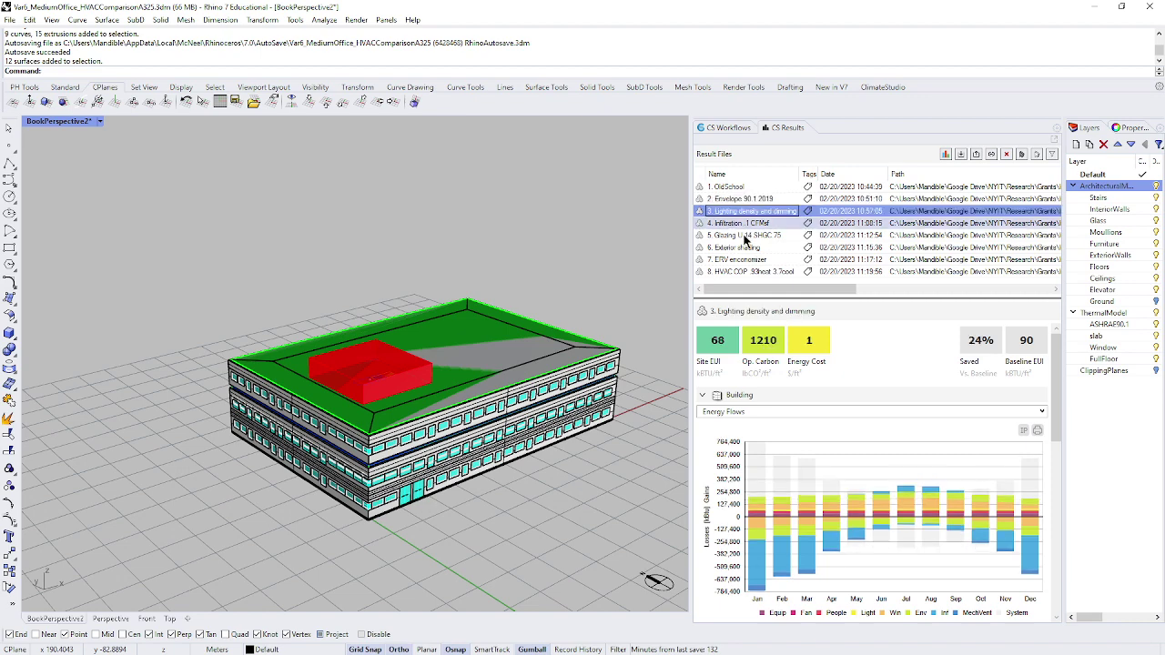
{"action": "key", "text": "Down"}
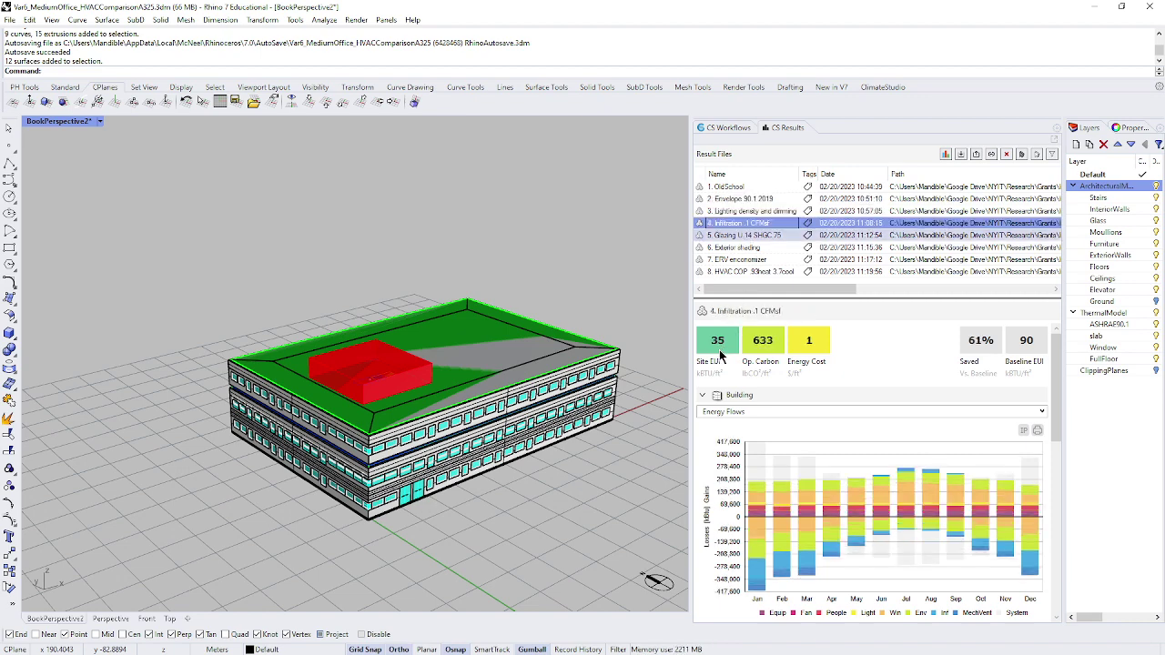
{"action": "key", "text": "Down"}
- Switch back to Grasshopper, maximize its window and examine the Outputs and Metrics chart, pointing out the VRF + DOAS bar
{"action": "key", "text": "alt+Tab"}
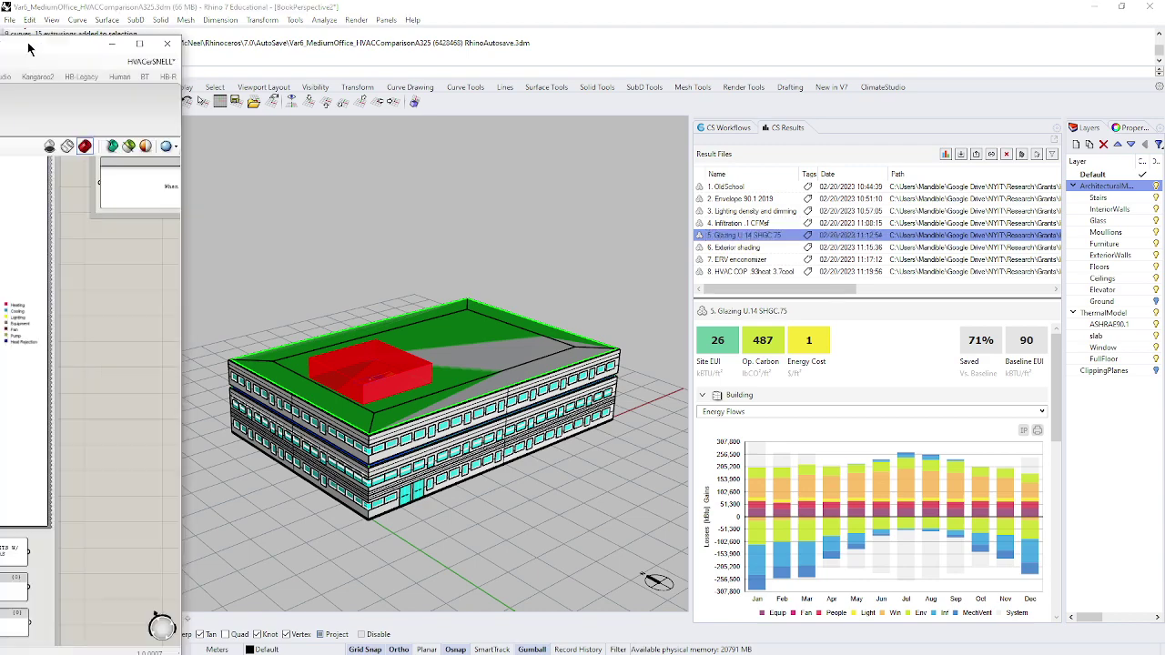
{"action": "left_click_drag", "start_coordinate": [537, 27], "coordinate": [589, 20]}
{"action": "left_click", "coordinate": [747, 17]}
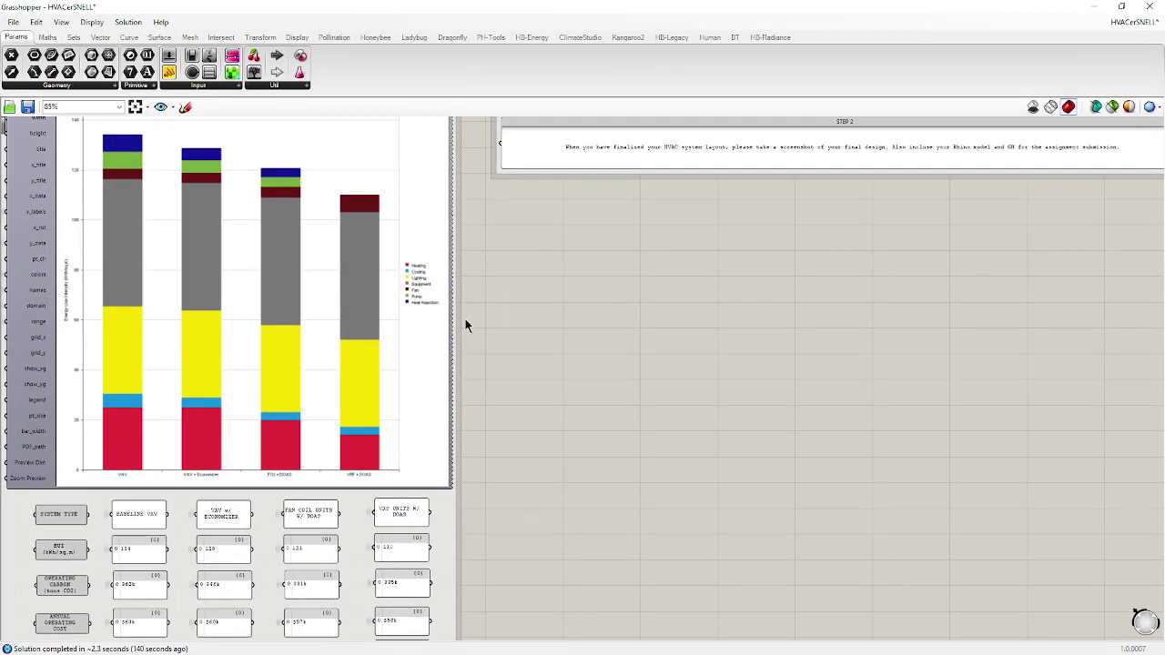
{"action": "scroll", "coordinate": [497, 428], "scroll_direction": "up", "scroll_amount": 2}
{"action": "scroll", "coordinate": [585, 429], "scroll_direction": "down", "scroll_amount": 4}
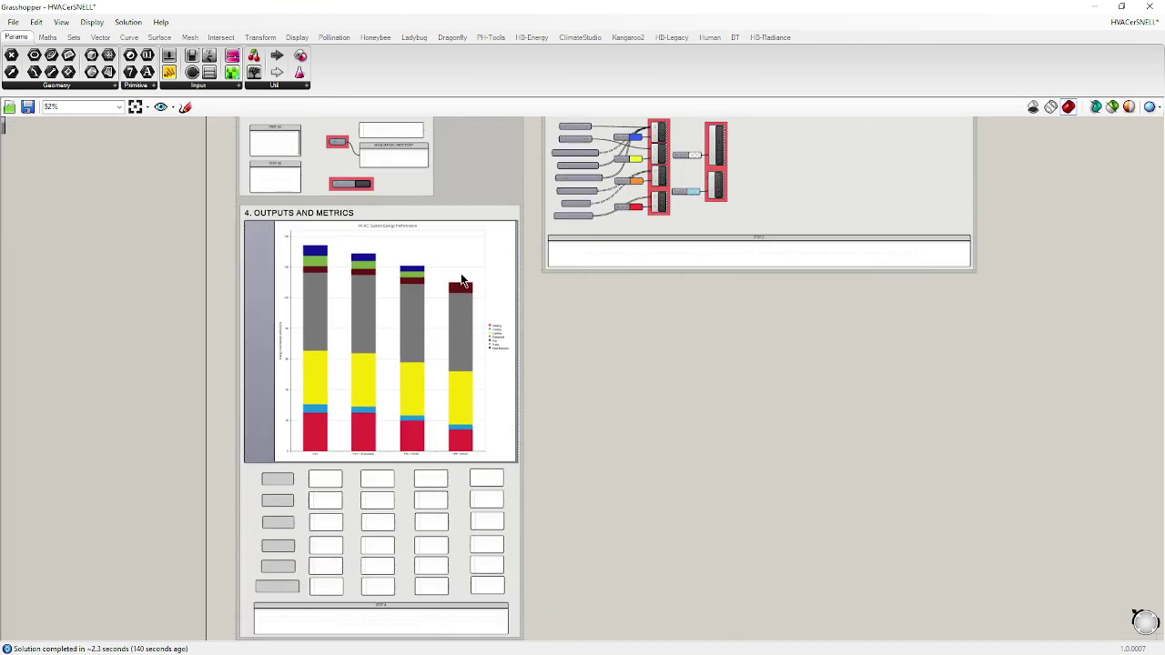
{"action": "scroll", "coordinate": [458, 268], "scroll_direction": "up", "scroll_amount": 2}
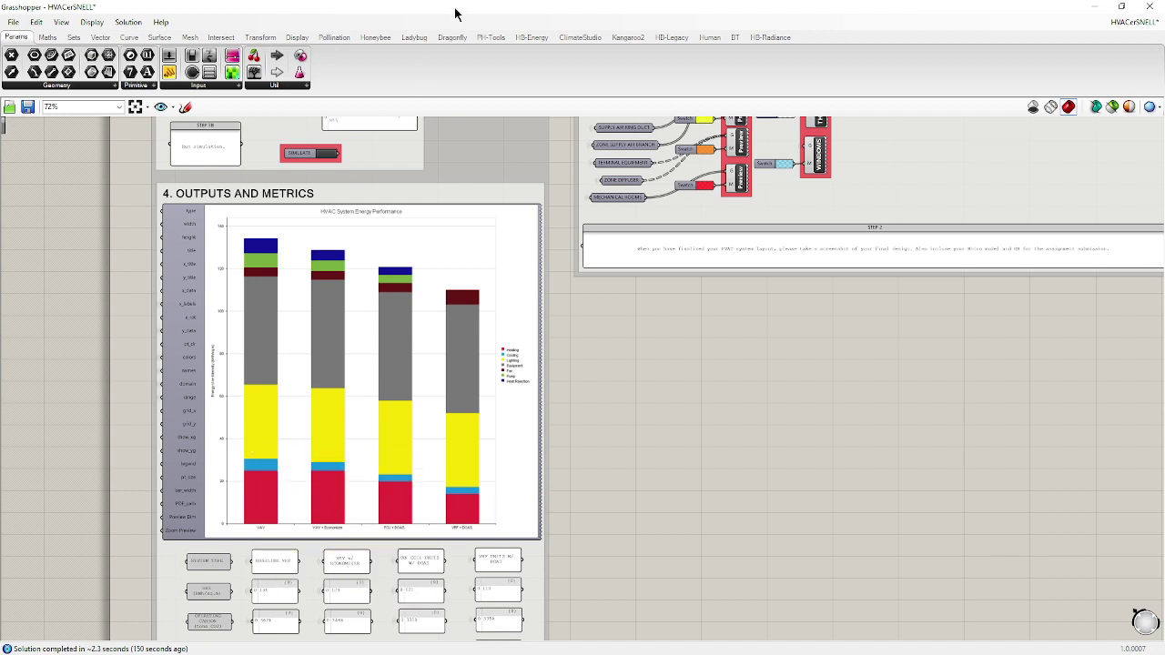
{"action": "scroll", "coordinate": [332, 432], "scroll_direction": "up", "scroll_amount": 2}
{"action": "scroll", "coordinate": [213, 314], "scroll_direction": "up", "scroll_amount": 1}
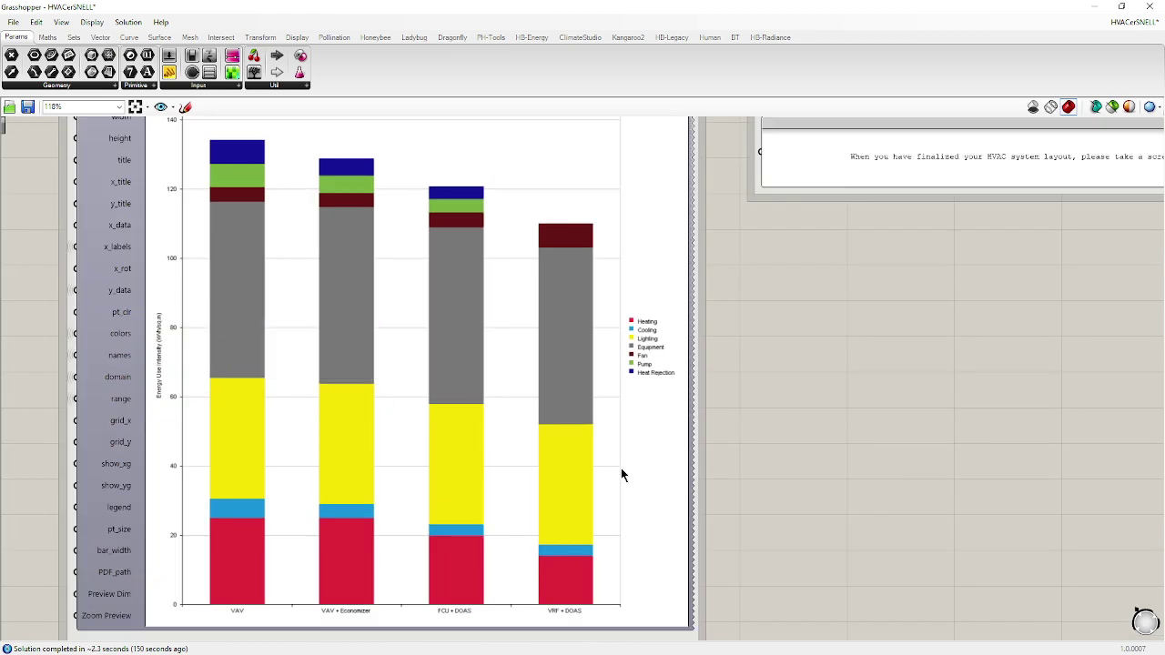
{"action": "left_click", "coordinate": [565, 615]}
- Examine the chart's end-use legend and the table comparing EUI, operating carbon, annual operating cost, first cost and area requirements per system
{"action": "scroll", "coordinate": [350, 464], "scroll_direction": "down", "scroll_amount": 3}
{"action": "scroll", "coordinate": [344, 455], "scroll_direction": "up", "scroll_amount": 1}
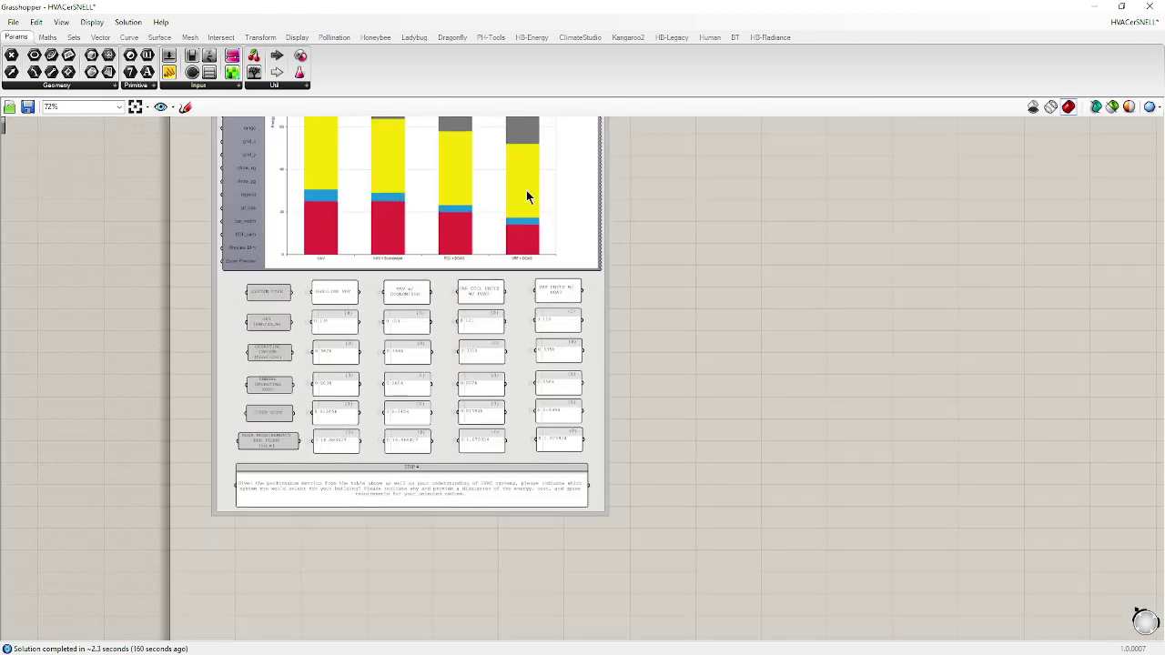
{"action": "scroll", "coordinate": [498, 442], "scroll_direction": "up", "scroll_amount": 1}
{"action": "scroll", "coordinate": [498, 441], "scroll_direction": "down", "scroll_amount": 2}
{"action": "scroll", "coordinate": [537, 227], "scroll_direction": "up", "scroll_amount": 4}
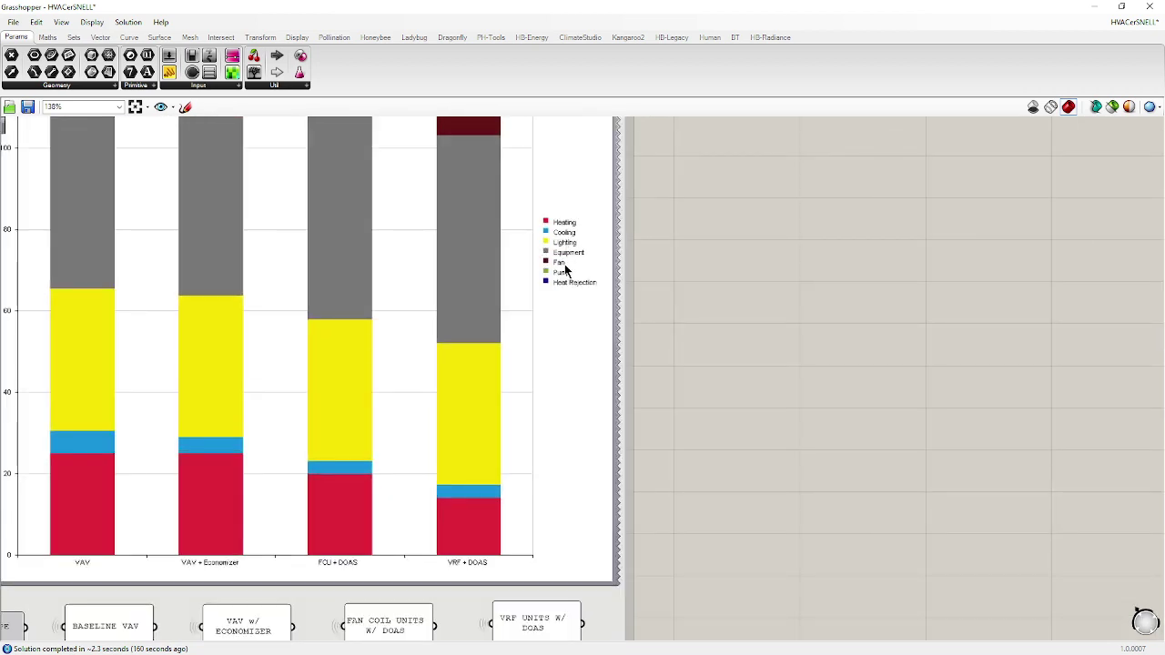
{"action": "scroll", "coordinate": [552, 373], "scroll_direction": "down", "scroll_amount": 3}
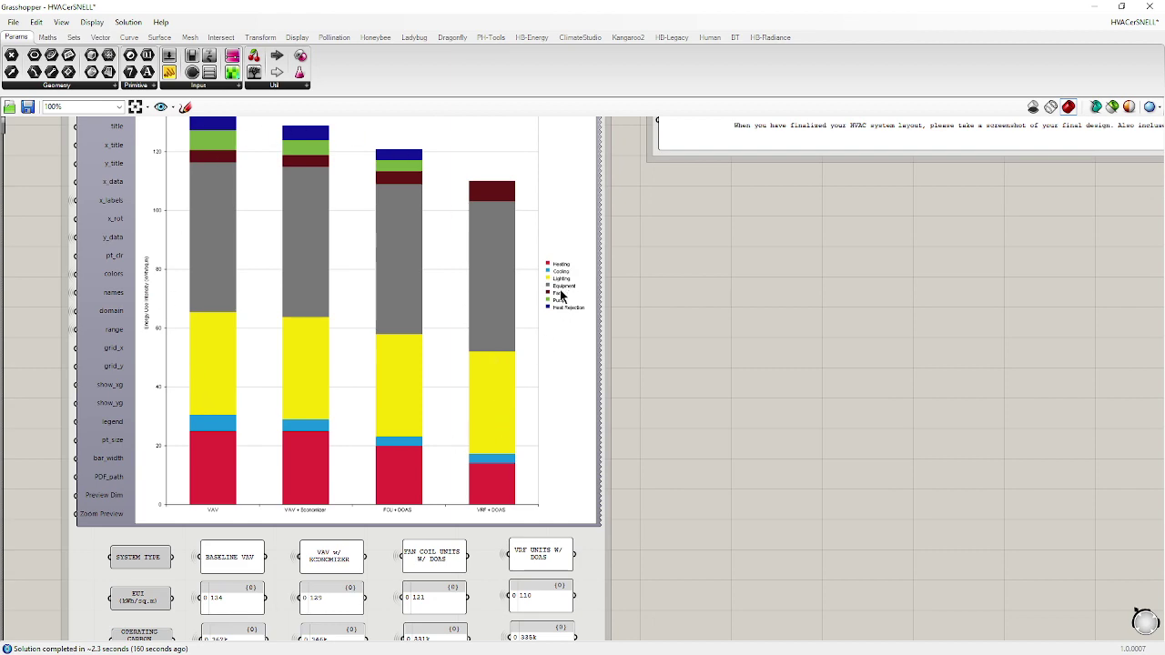
{"action": "scroll", "coordinate": [364, 574], "scroll_direction": "down", "scroll_amount": 2}
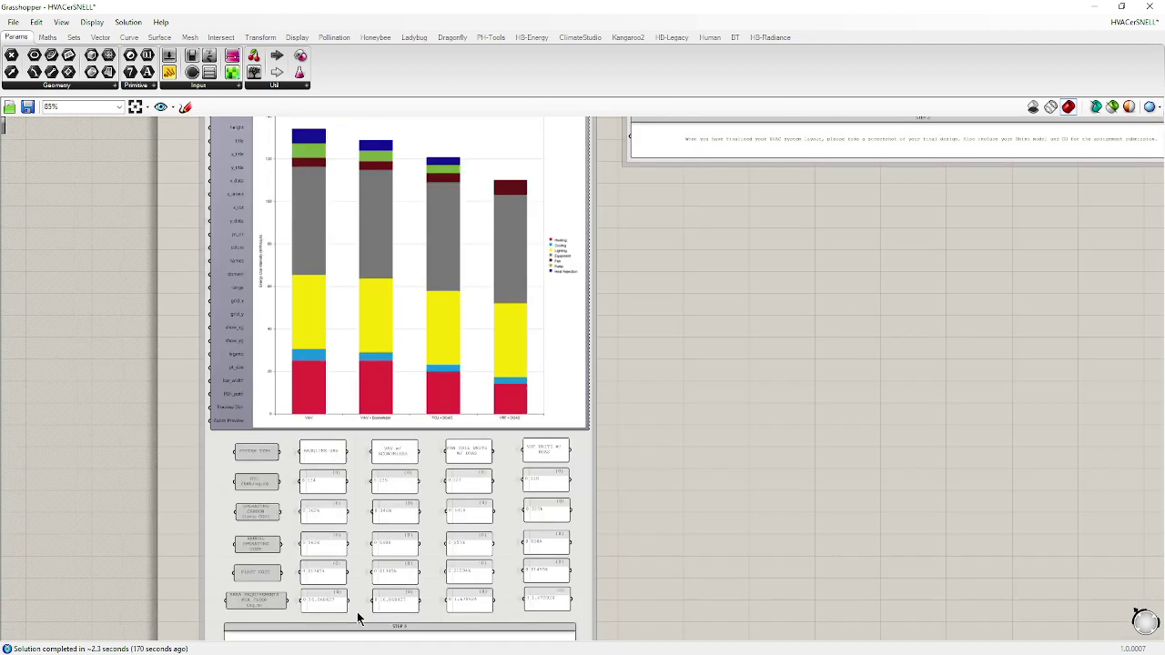
{"action": "scroll", "coordinate": [358, 619], "scroll_direction": "up", "scroll_amount": 3}
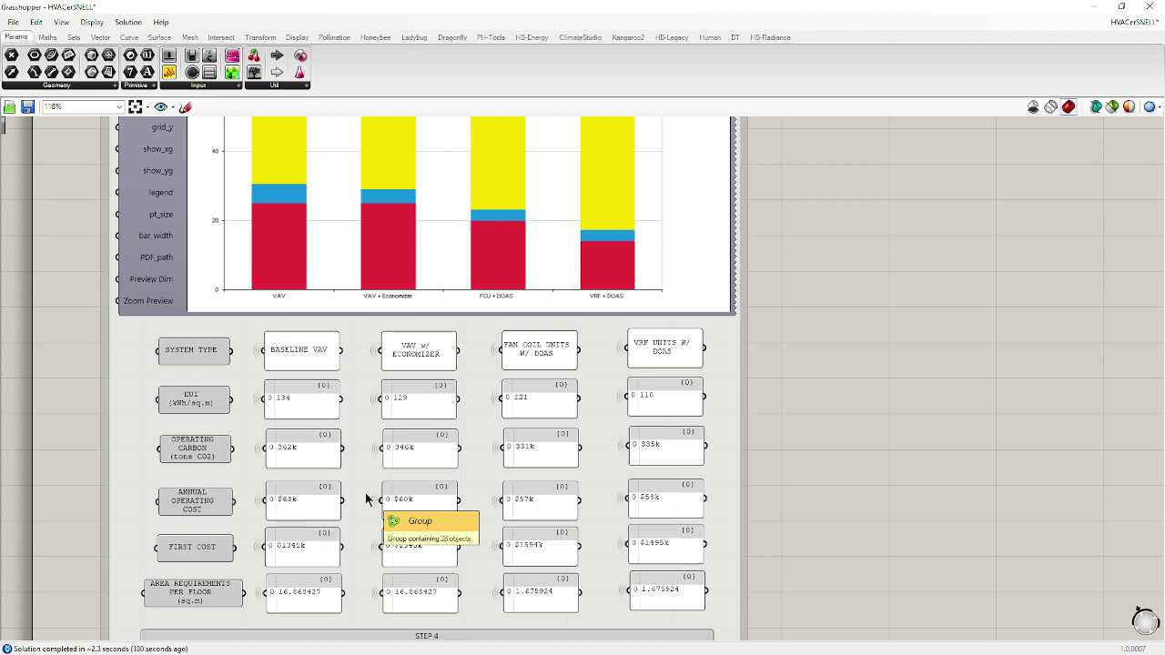
- Go to the HVAC Spatial Layout group of Task B - Spatial Design and select the RISER POINTS ON ROOF parameter
{"action": "scroll", "coordinate": [365, 493], "scroll_direction": "down", "scroll_amount": 2}
{"action": "scroll", "coordinate": [272, 505], "scroll_direction": "down", "scroll_amount": 3}
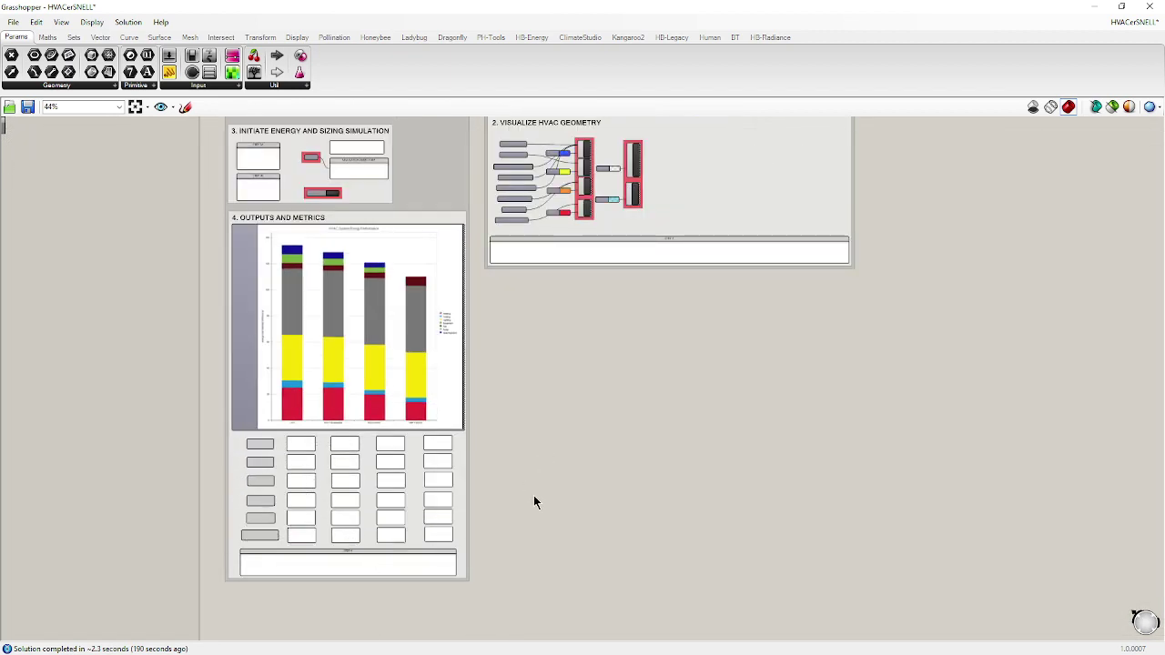
{"action": "scroll", "coordinate": [519, 478], "scroll_direction": "down", "scroll_amount": 3}
{"action": "scroll", "coordinate": [544, 175], "scroll_direction": "up", "scroll_amount": 4}
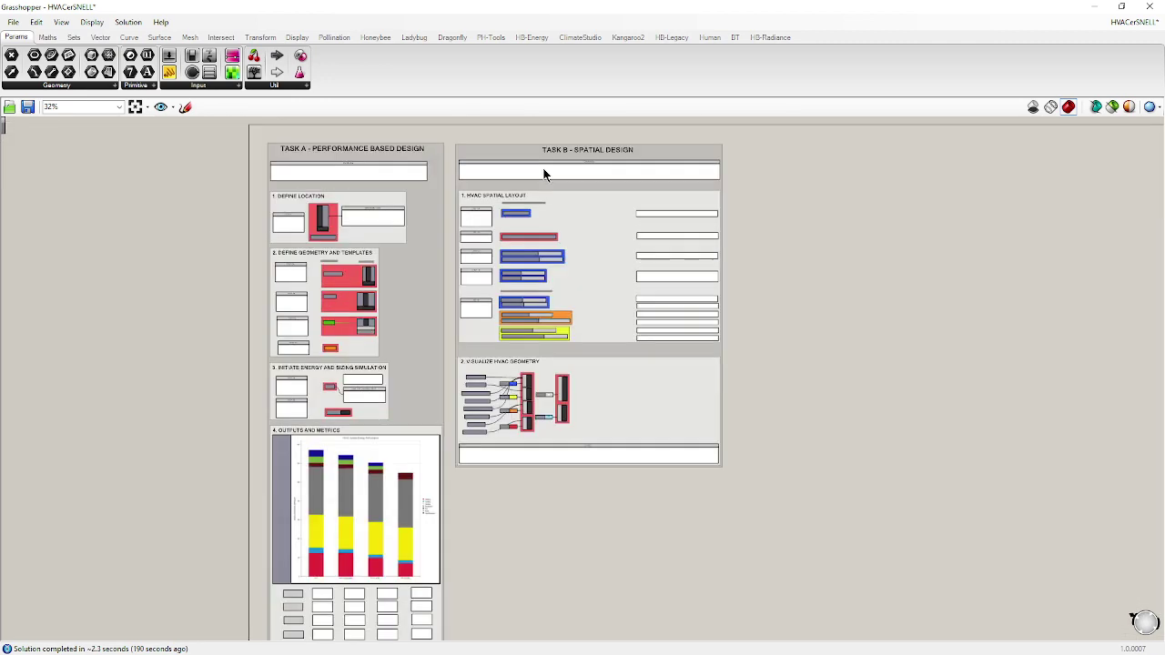
{"action": "scroll", "coordinate": [542, 179], "scroll_direction": "up", "scroll_amount": 5}
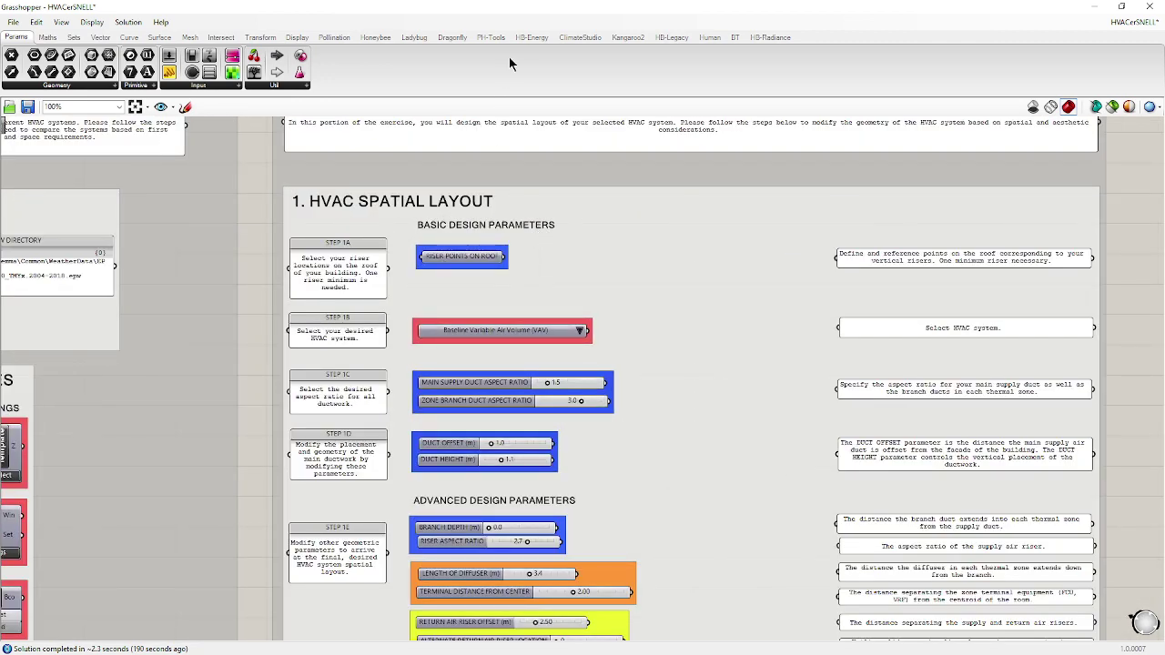
{"action": "left_click", "coordinate": [453, 255]}
- Restore the Grasshopper window and get it out of the way, switch to Rhino and select the riser point inside the red rooftop box
{"action": "double_click", "coordinate": [604, 7]}
{"action": "left_click", "coordinate": [603, 9]}
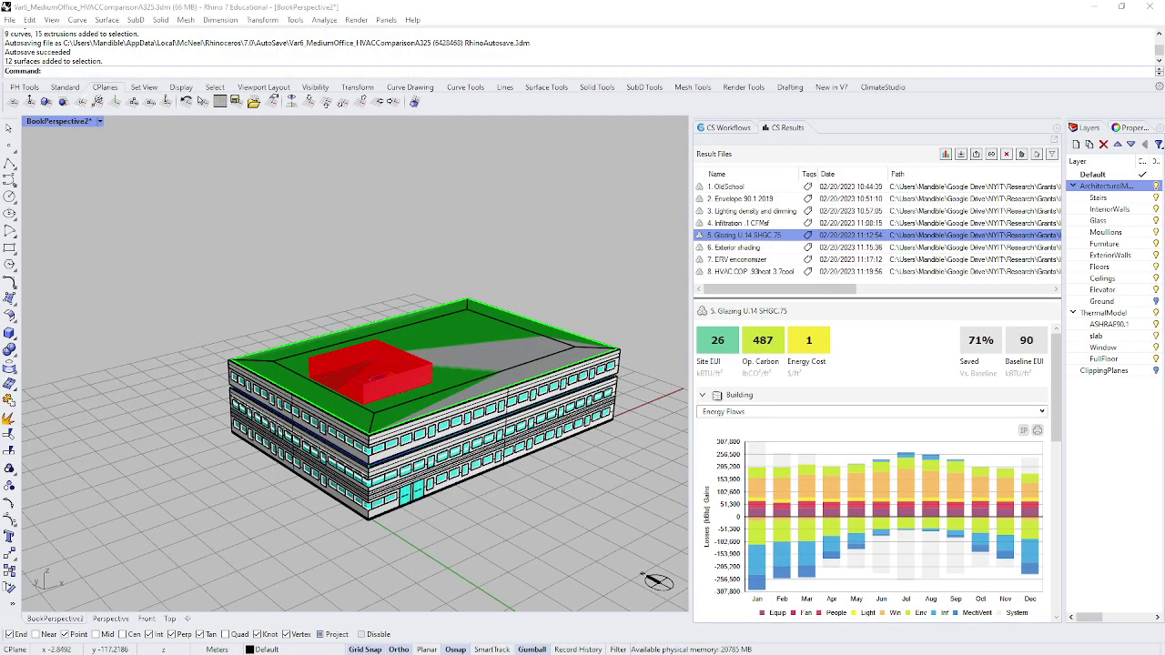
{"action": "scroll", "coordinate": [363, 401], "scroll_direction": "up", "scroll_amount": 5}
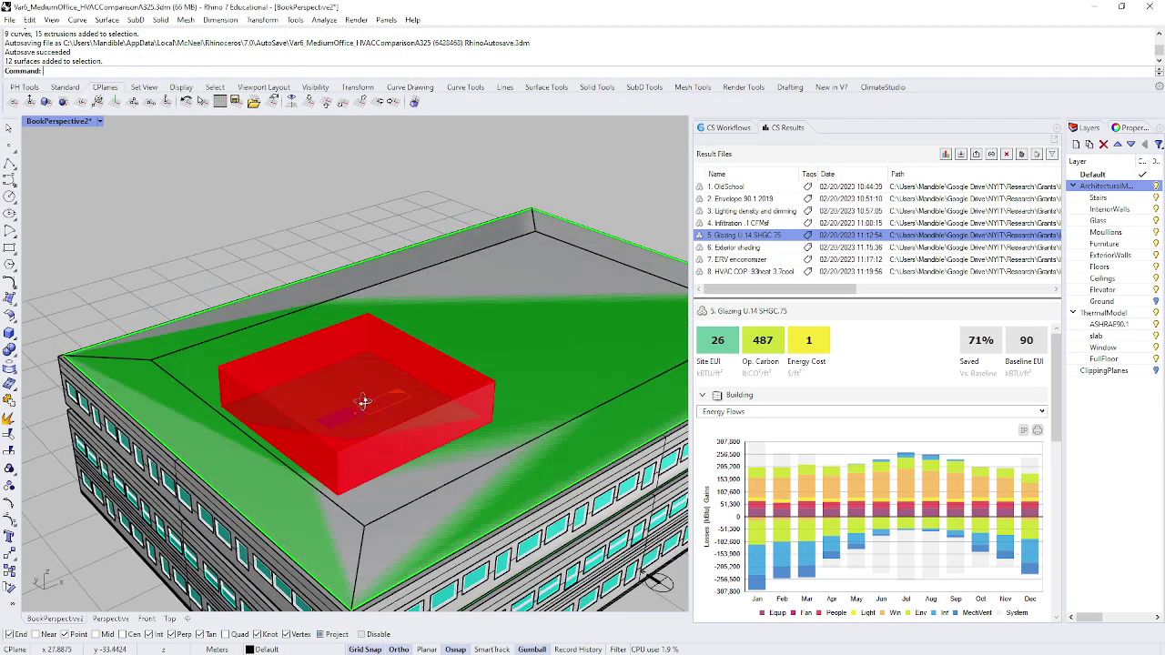
{"action": "left_click", "coordinate": [356, 429]}
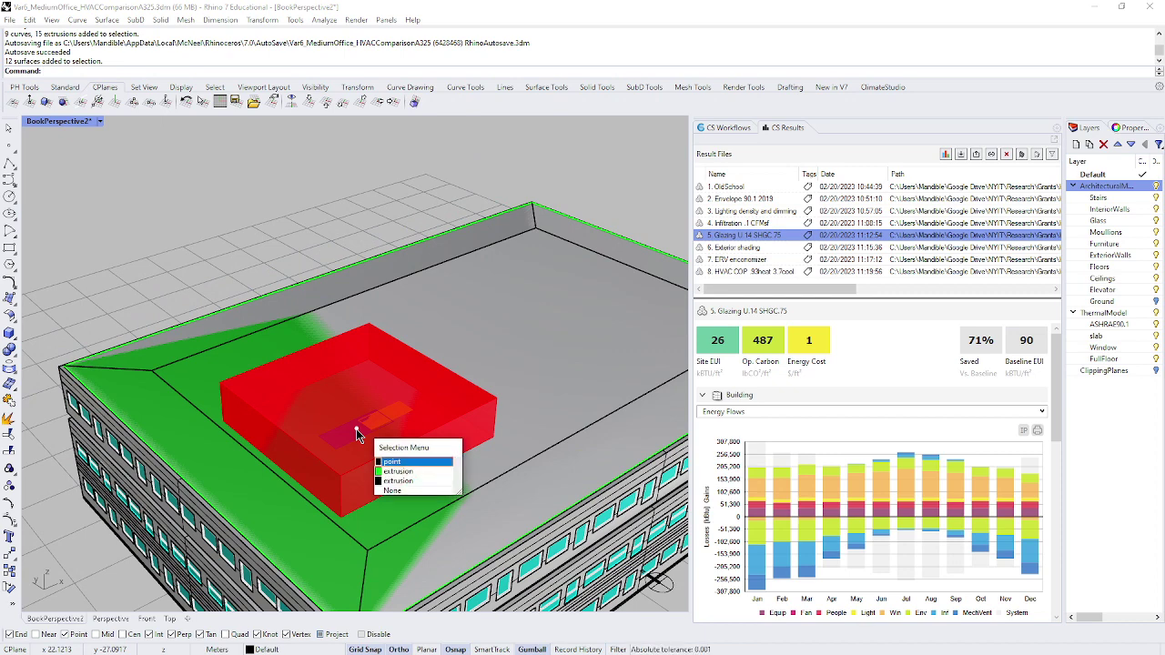
{"action": "left_click", "coordinate": [400, 463]}
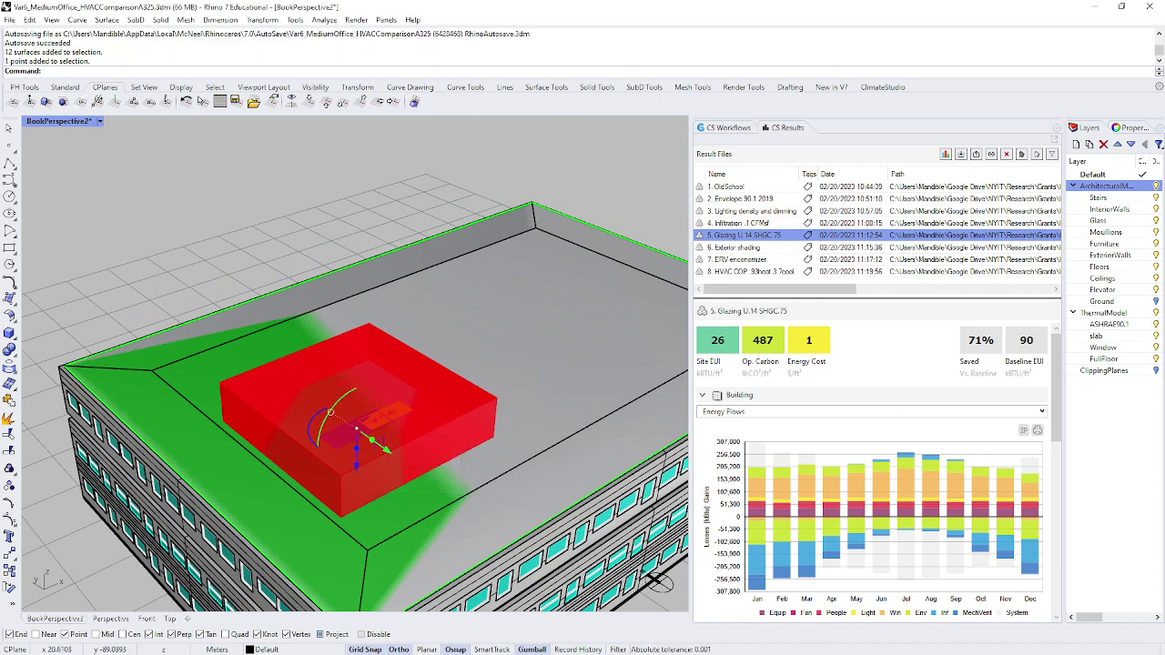
- Check the RISER POINTS ON ROOF parameter in Grasshopper against the selected roof point, and move the Grasshopper window out of view again
{"action": "key", "text": "alt+Tab"}
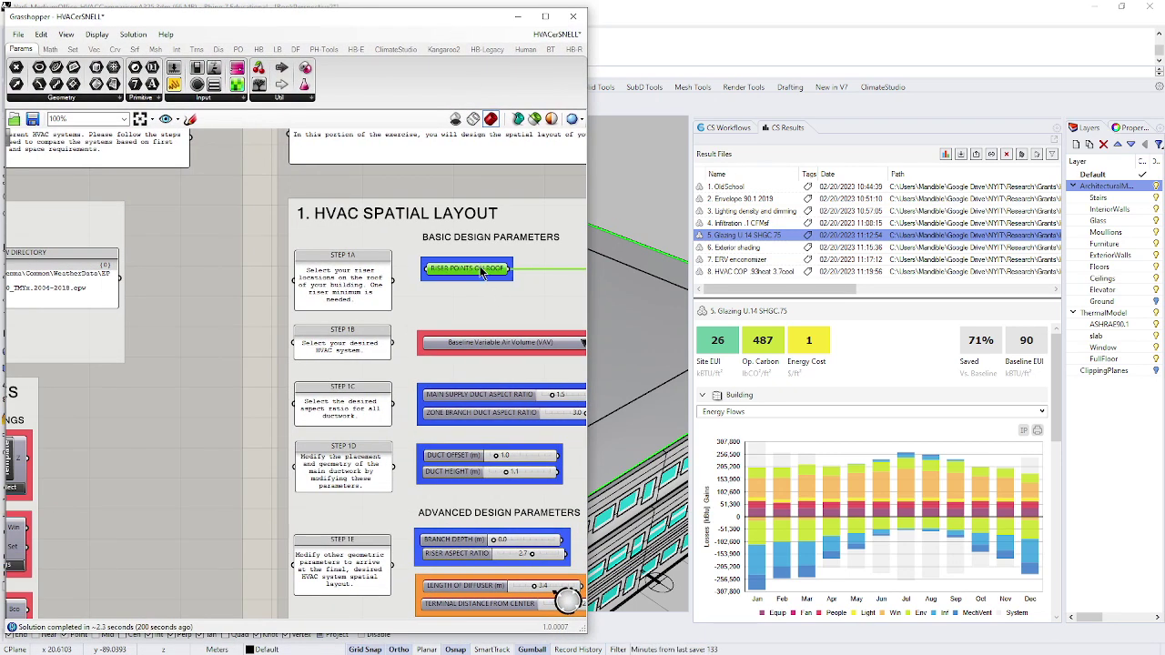
{"action": "left_click", "coordinate": [517, 16]}
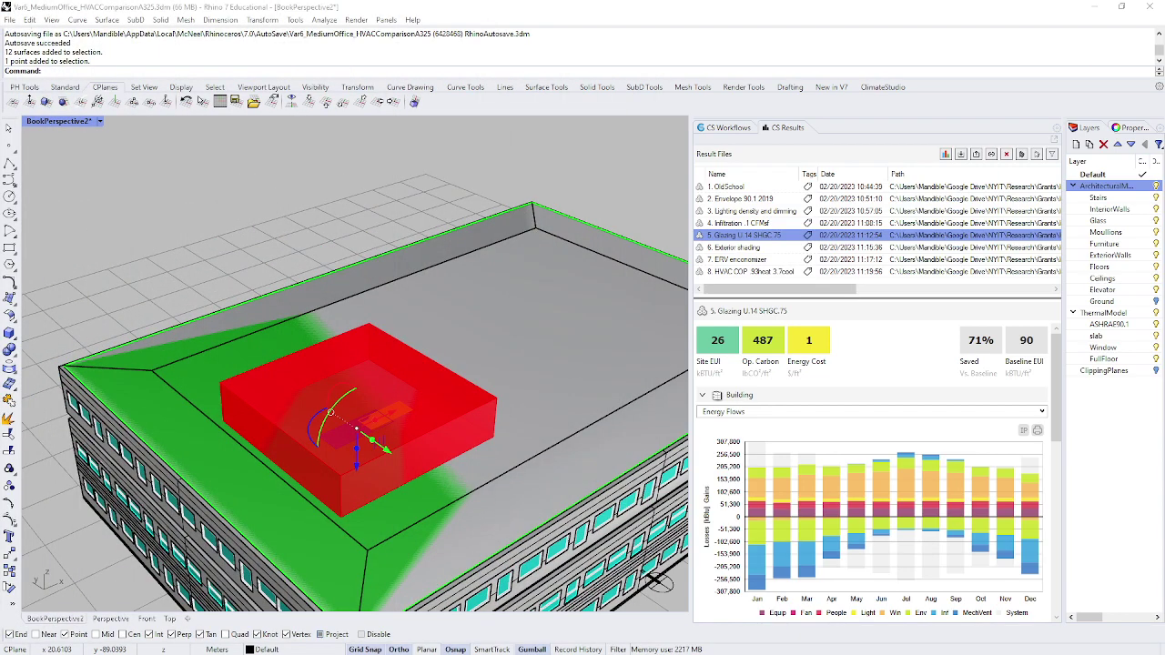
{"action": "key", "text": "alt+Tab"}
{"action": "left_click_drag", "start_coordinate": [0, 9], "coordinate": [557, 9]}
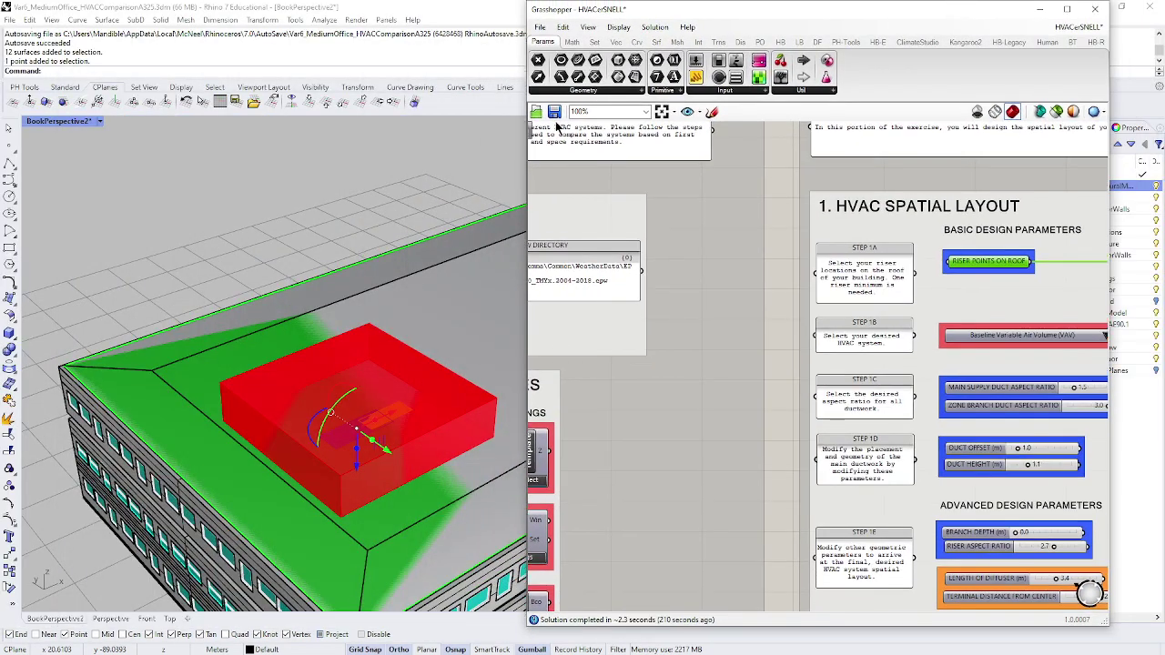
{"action": "scroll", "coordinate": [338, 182], "scroll_direction": "down", "scroll_amount": 10}
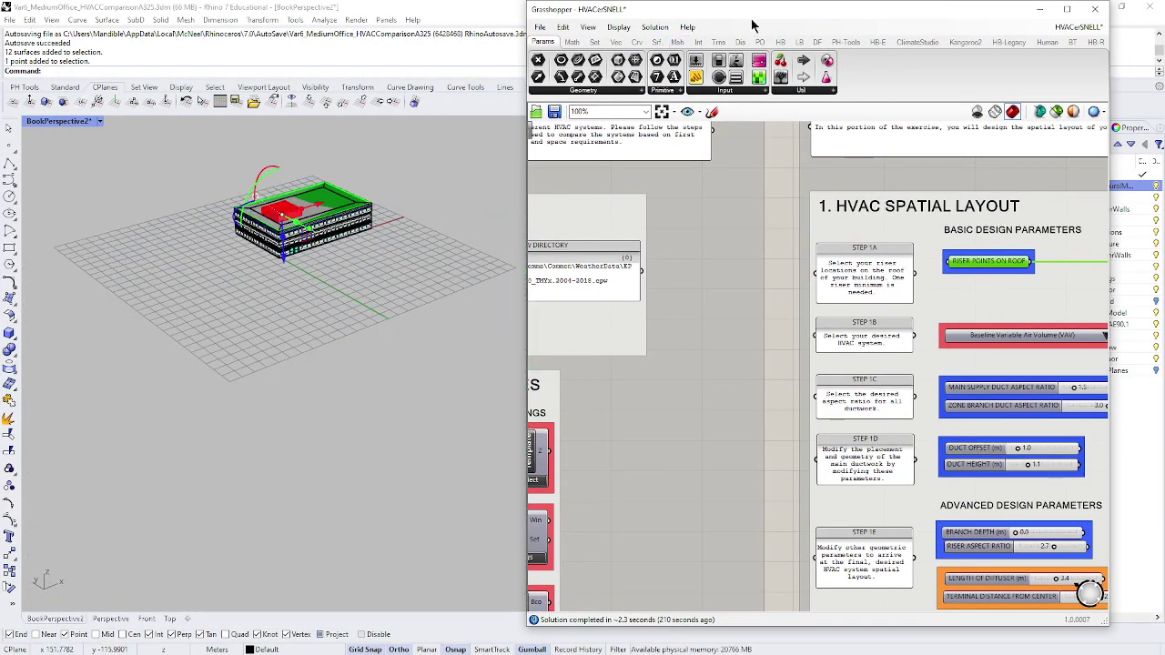
{"action": "left_click_drag", "start_coordinate": [759, 10], "coordinate": [0, 9]}
{"action": "scroll", "coordinate": [446, 332], "scroll_direction": "down", "scroll_amount": 2}
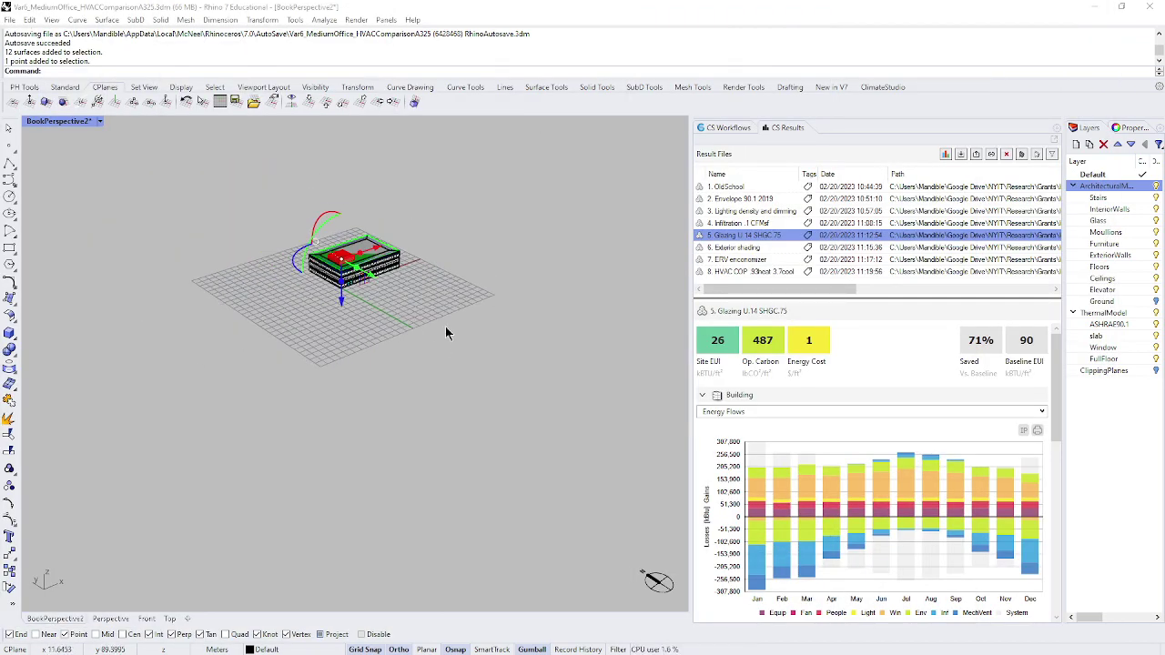
- Hide the architectural model and ThermalModel layers to expose the HVAC geometry, and place the Grasshopper window beside the Rhino viewport
{"action": "scroll", "coordinate": [446, 332], "scroll_direction": "up", "scroll_amount": 5}
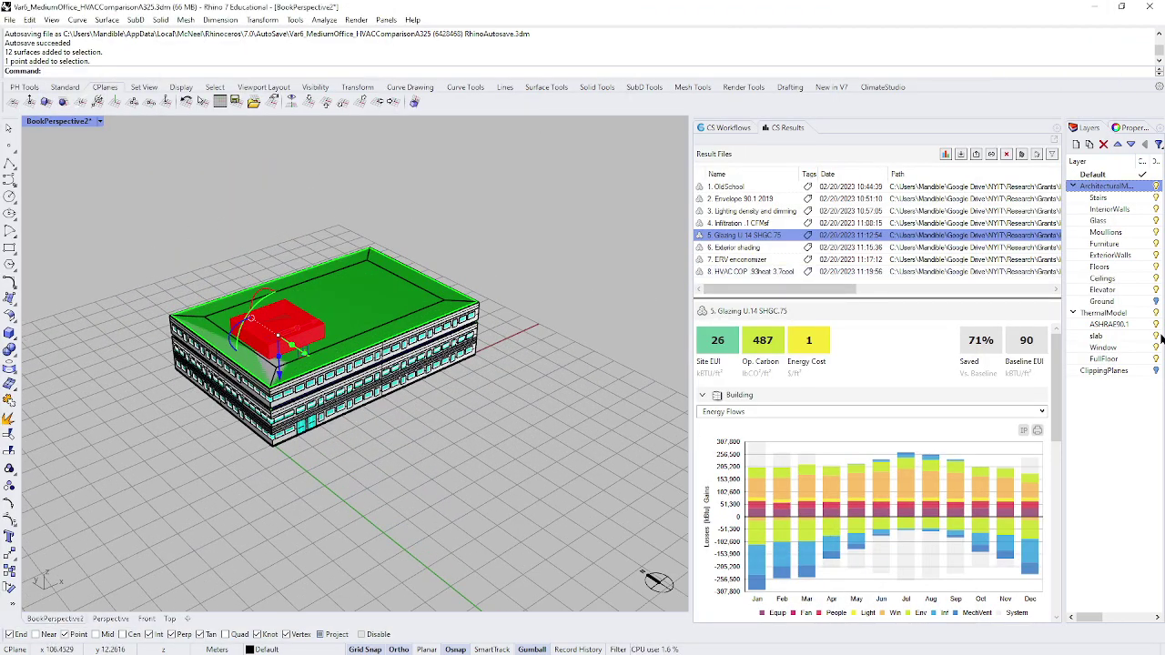
{"action": "left_click", "coordinate": [1156, 186]}
{"action": "left_click", "coordinate": [1076, 312]}
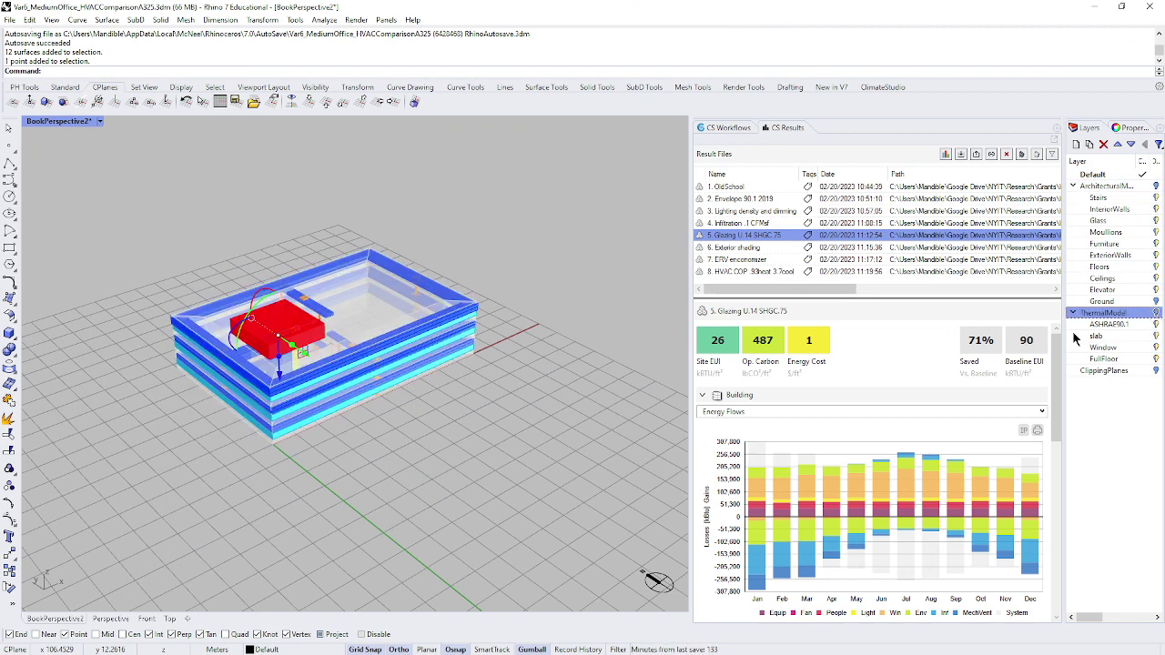
{"action": "scroll", "coordinate": [364, 361], "scroll_direction": "up", "scroll_amount": 2}
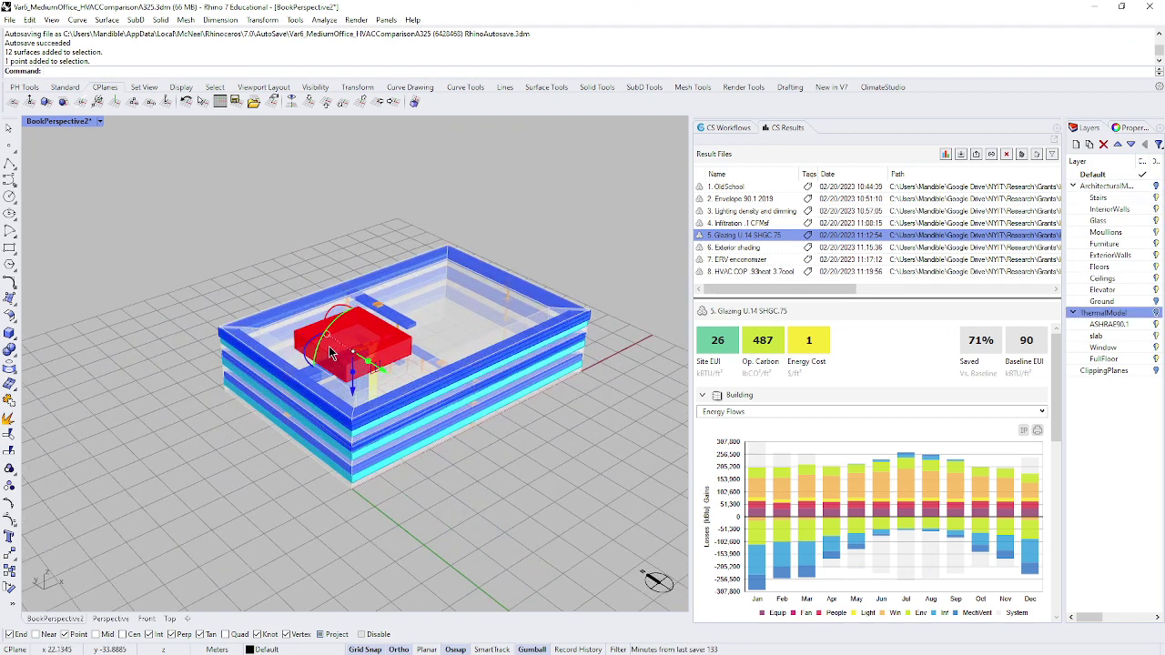
{"action": "scroll", "coordinate": [334, 355], "scroll_direction": "up", "scroll_amount": 1}
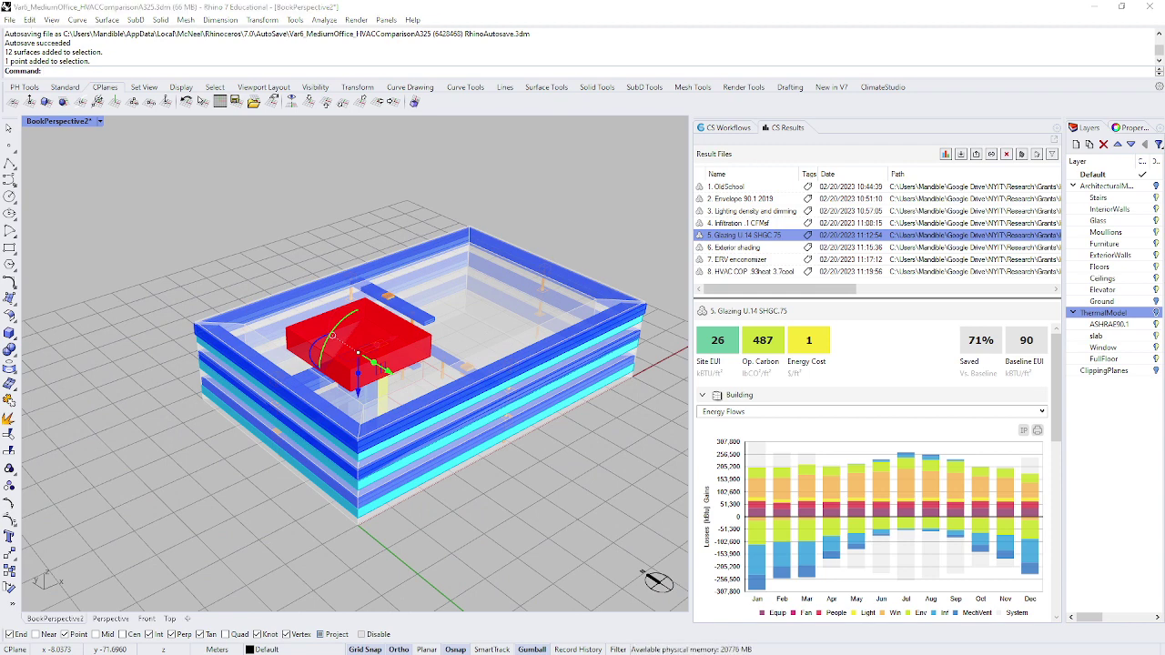
{"action": "key", "text": "super+Right"}
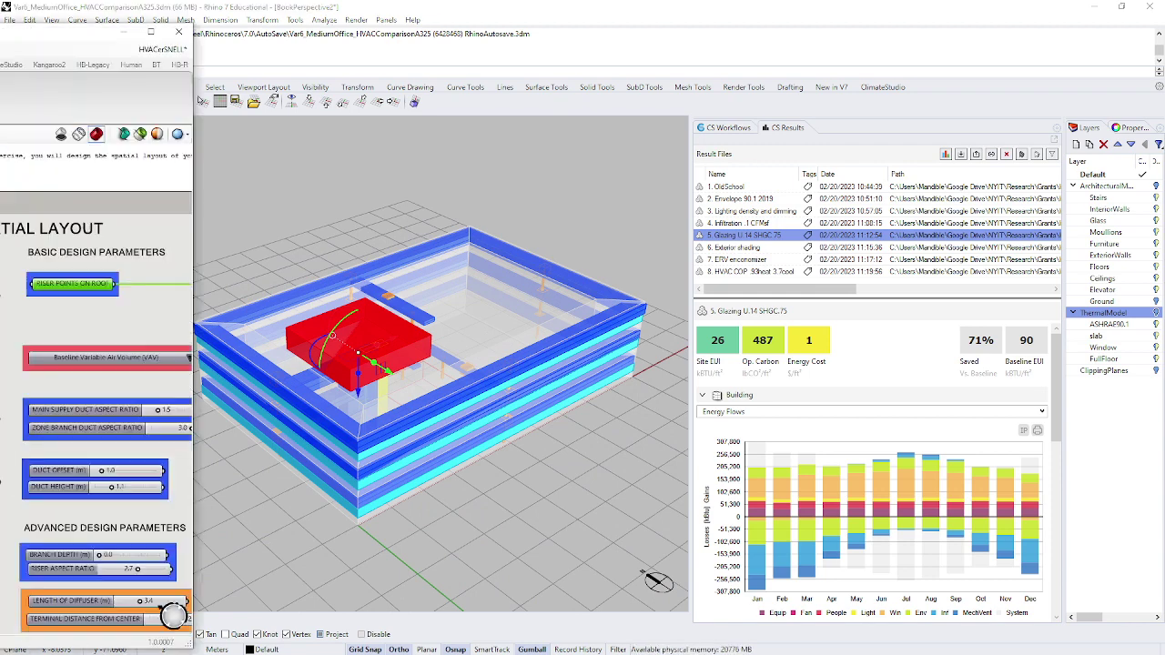
{"action": "scroll", "coordinate": [246, 151], "scroll_direction": "down", "scroll_amount": 4}
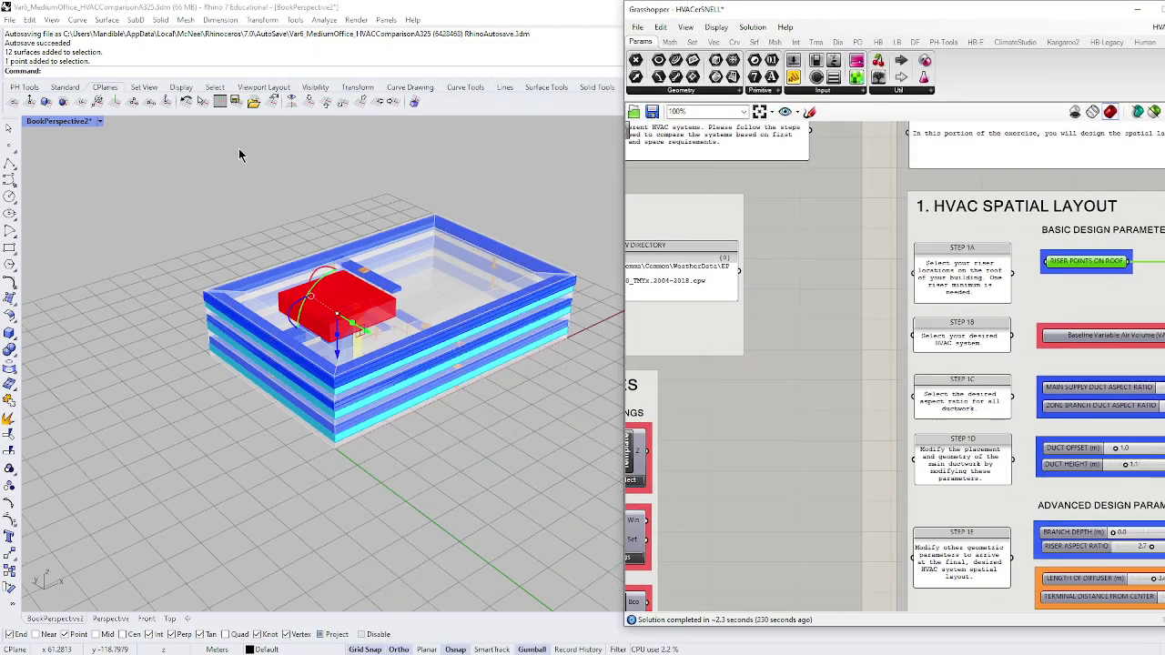
- In the HVAC Spatial Layout group, set the Step 1B HVAC system to Variable Air Volume with Air-Side Economizer
{"action": "scroll", "coordinate": [555, 182], "scroll_direction": "up", "scroll_amount": 4}
{"action": "scroll", "coordinate": [915, 239], "scroll_direction": "down", "scroll_amount": 4}
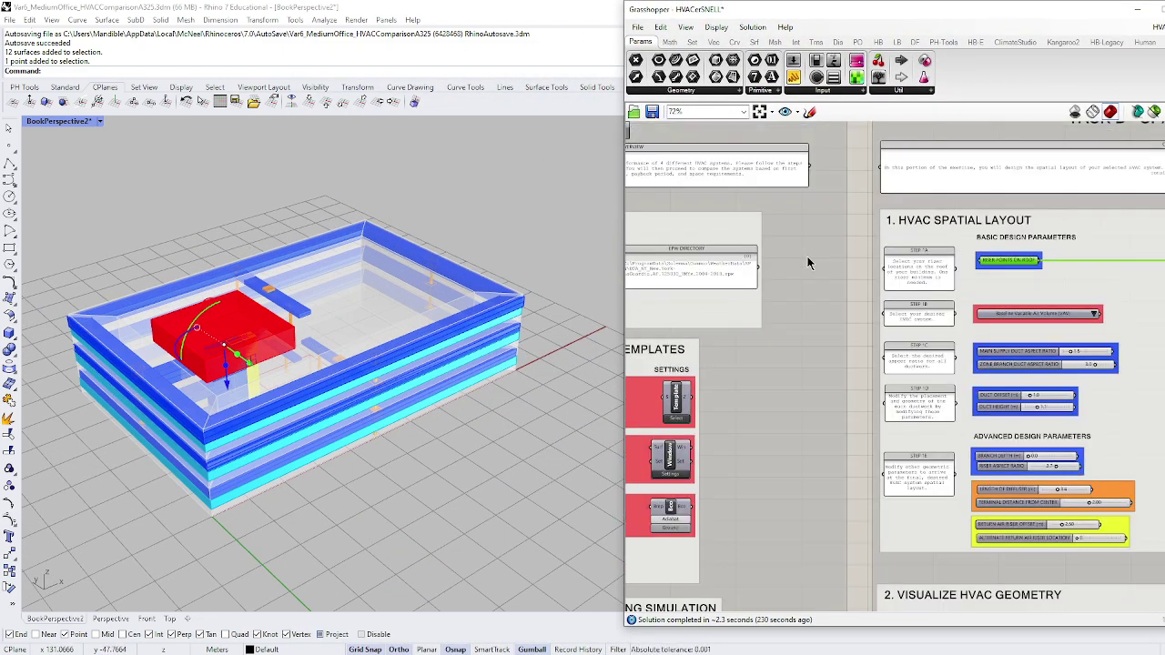
{"action": "scroll", "coordinate": [1154, 364], "scroll_direction": "up", "scroll_amount": 3}
{"action": "scroll", "coordinate": [1151, 406], "scroll_direction": "up", "scroll_amount": 2}
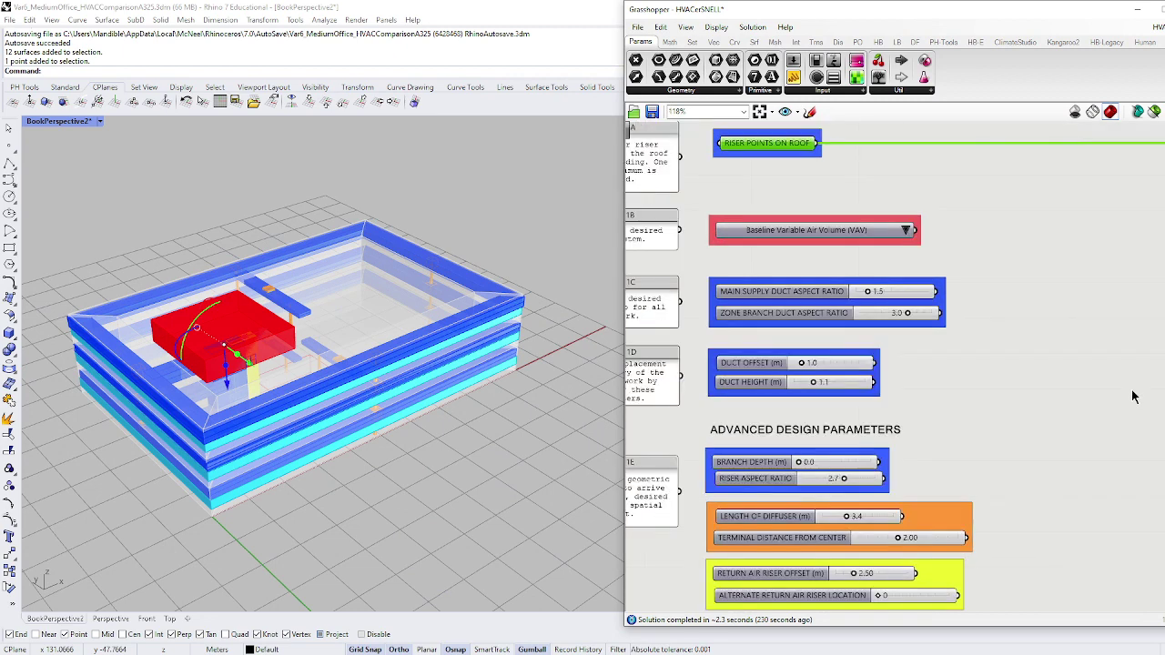
{"action": "left_click", "coordinate": [906, 231]}
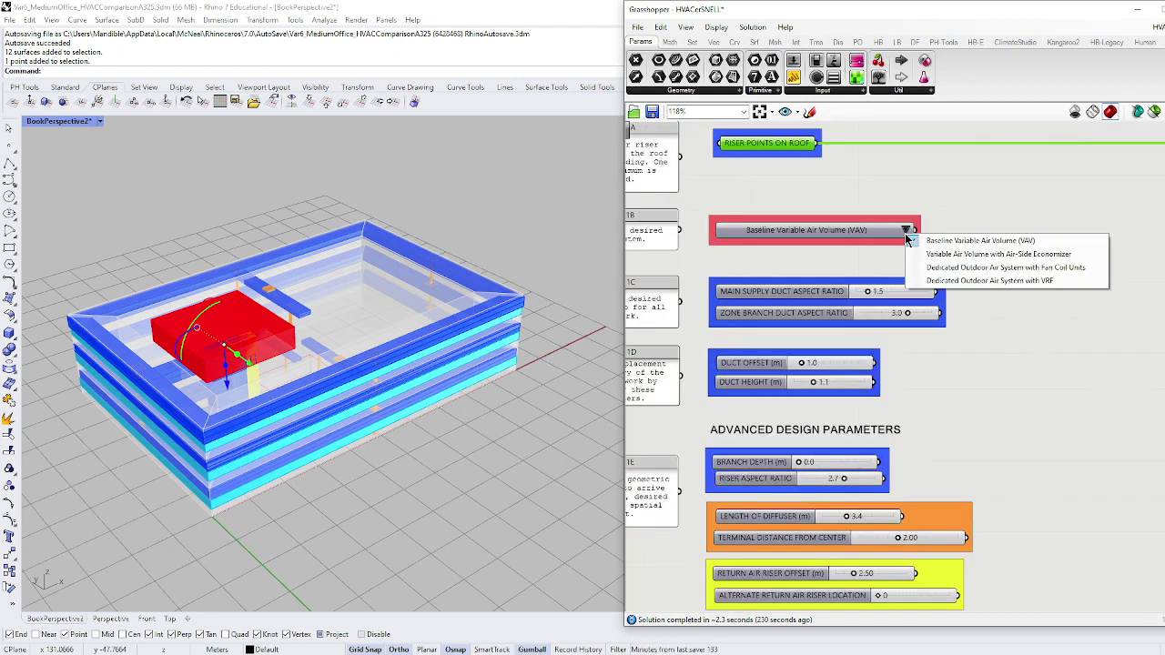
{"action": "left_click", "coordinate": [933, 254]}
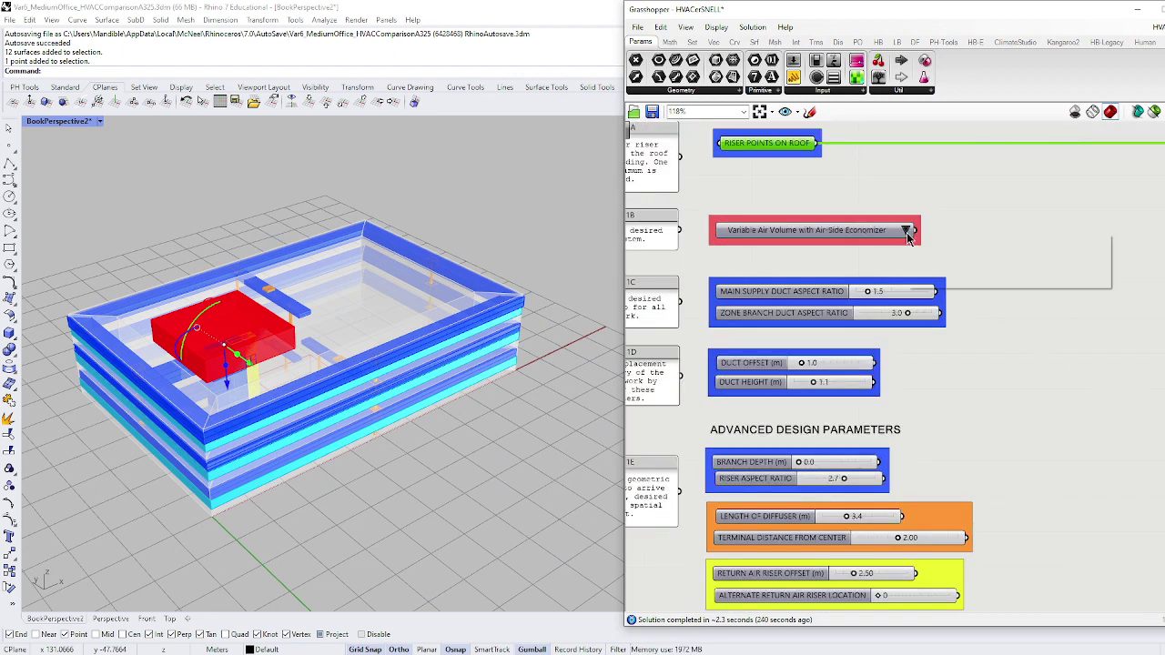
- Try the HVAC system as Dedicated Outdoor Air System with Fan Coil Units and as Dedicated Outdoor Air System with VRF
{"action": "left_click", "coordinate": [909, 231]}
{"action": "left_click", "coordinate": [952, 266]}
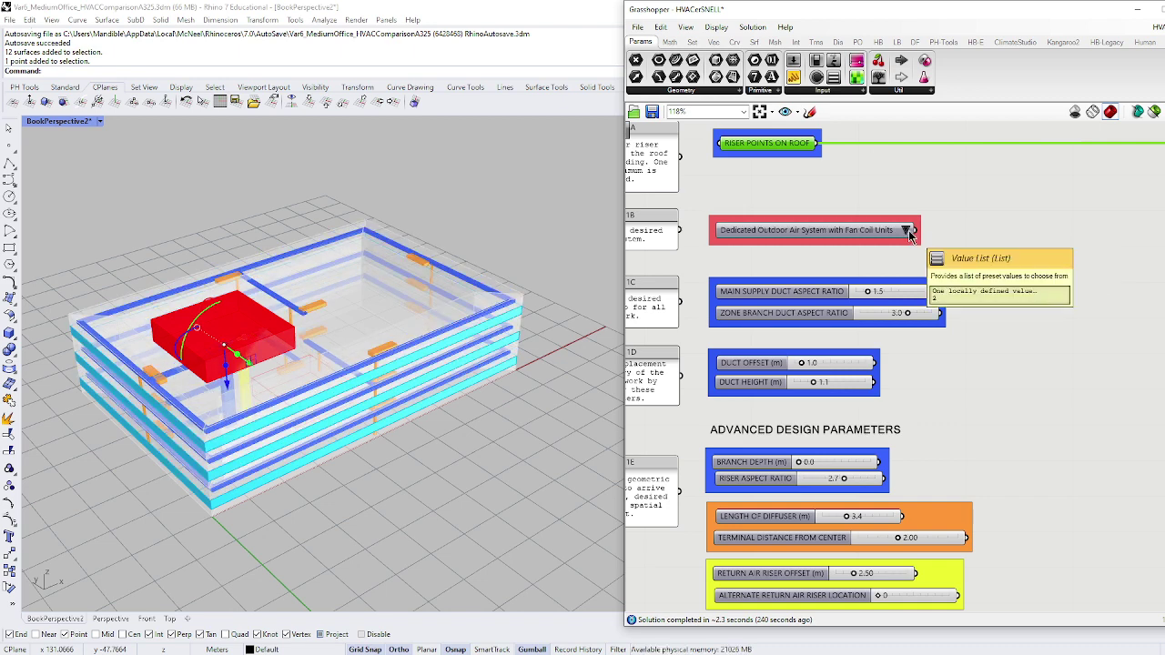
{"action": "left_click", "coordinate": [909, 232]}
{"action": "left_click", "coordinate": [940, 279]}
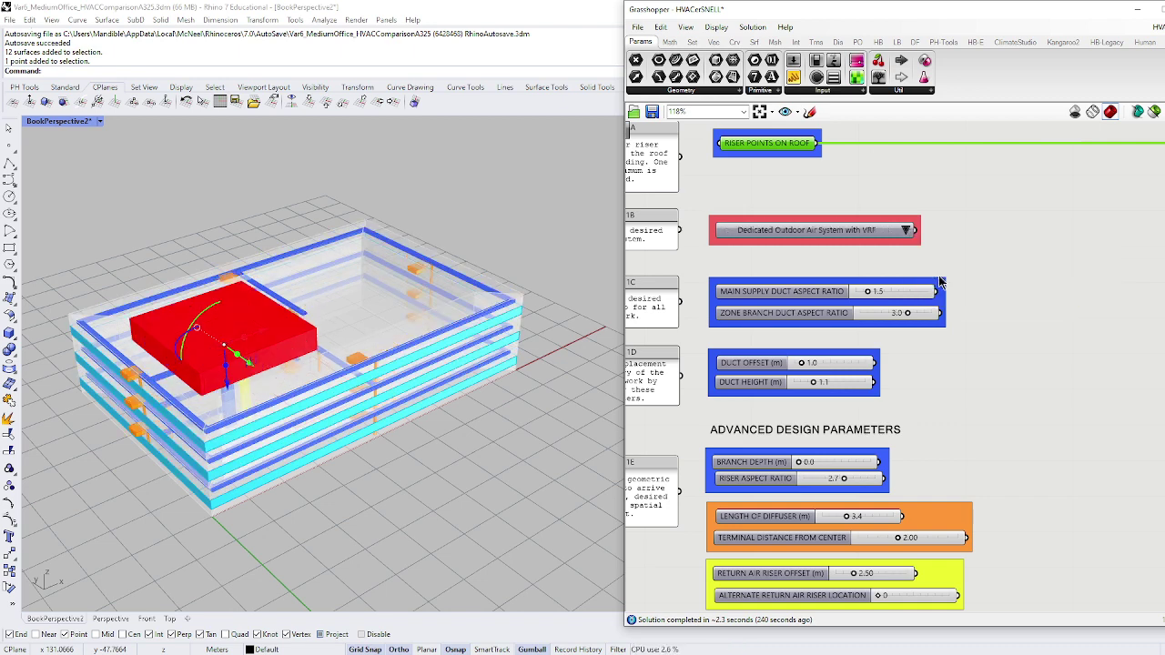
- Set the Rhino viewport to Shaded display and return the HVAC system to Dedicated Outdoor Air System with Fan Coil Units
{"action": "right_click_drag", "start_coordinate": [514, 461], "coordinate": [498, 384]}
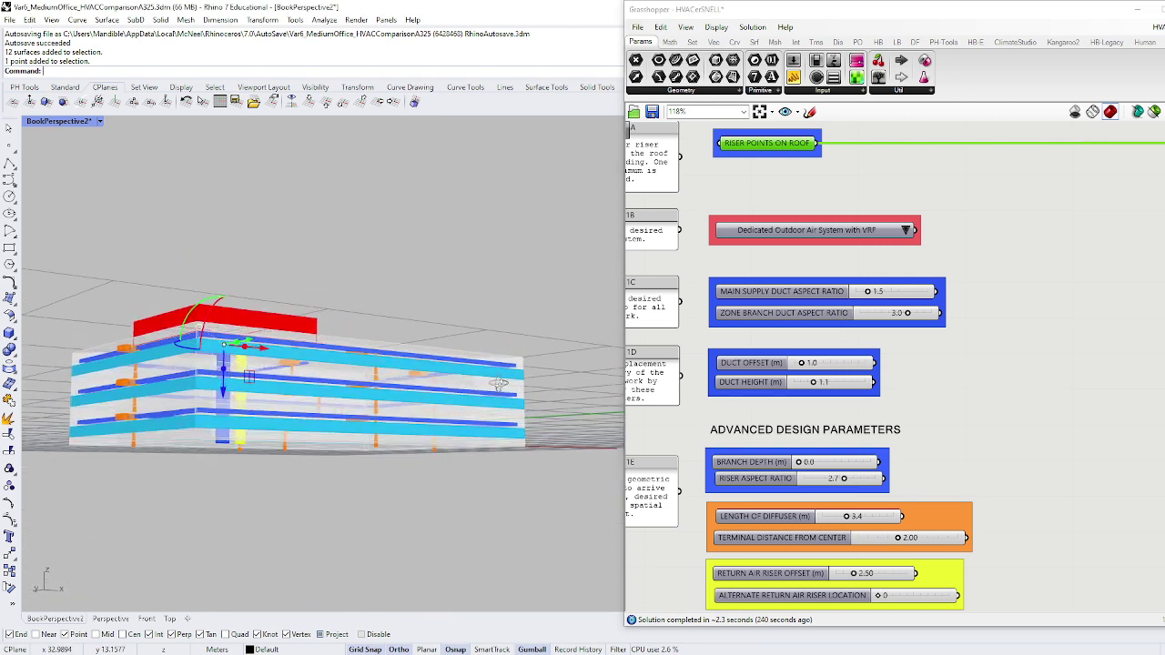
{"action": "key", "text": "ctrl+alt+s"}
{"action": "left_click", "coordinate": [907, 231]}
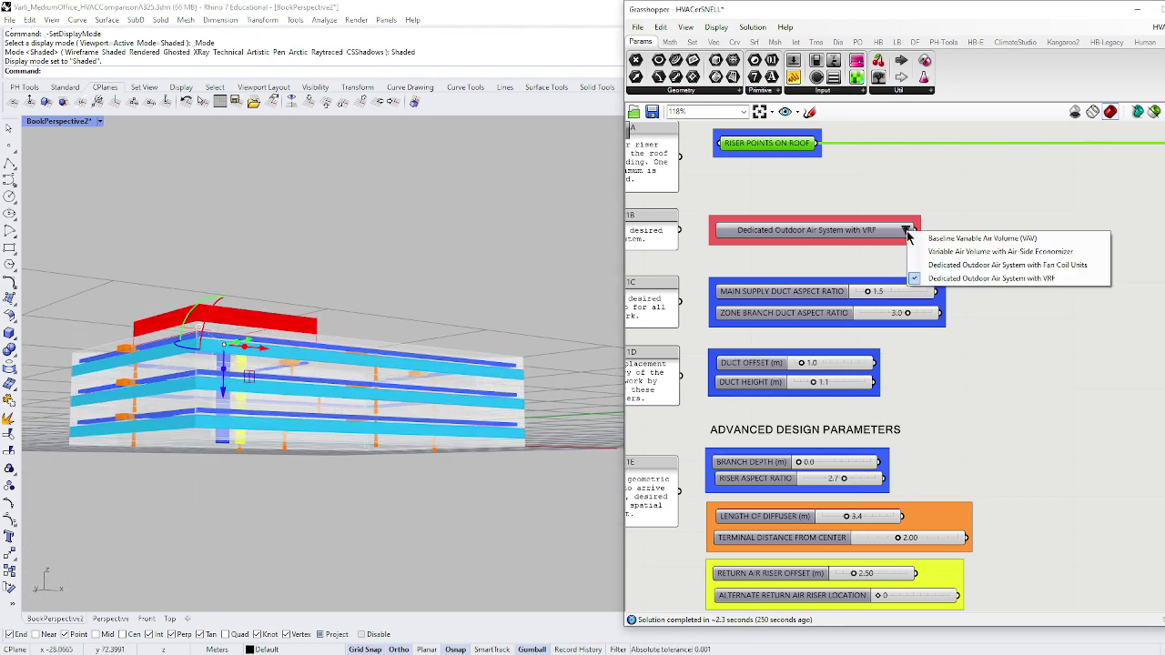
{"action": "left_click", "coordinate": [943, 266]}
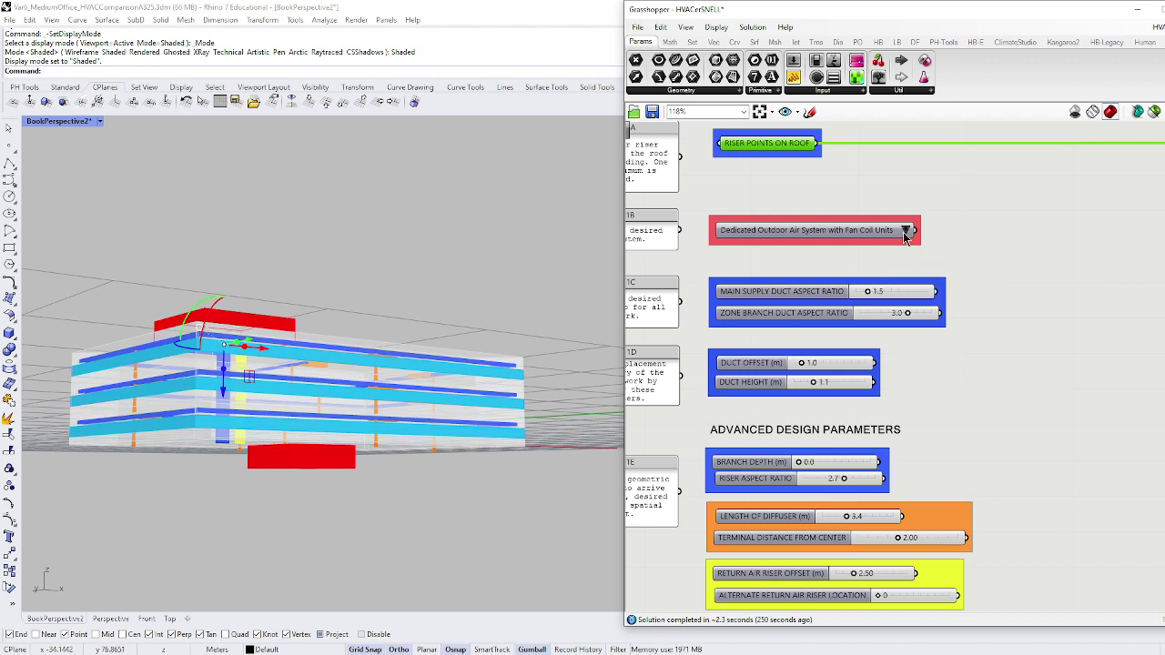
{"action": "right_click_drag", "start_coordinate": [395, 263], "coordinate": [400, 346]}
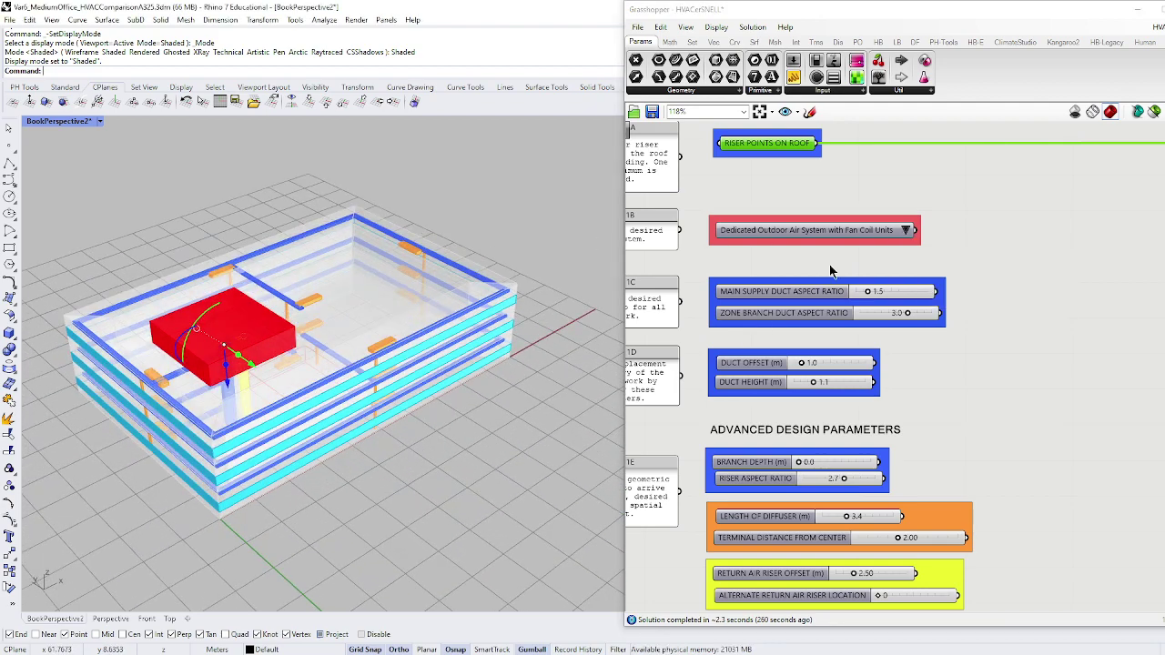
- Set the HVAC system to Baseline Variable Air Volume (VAV) and view its ductwork in the Rhino model
{"action": "left_click", "coordinate": [906, 231]}
{"action": "left_click", "coordinate": [944, 233]}
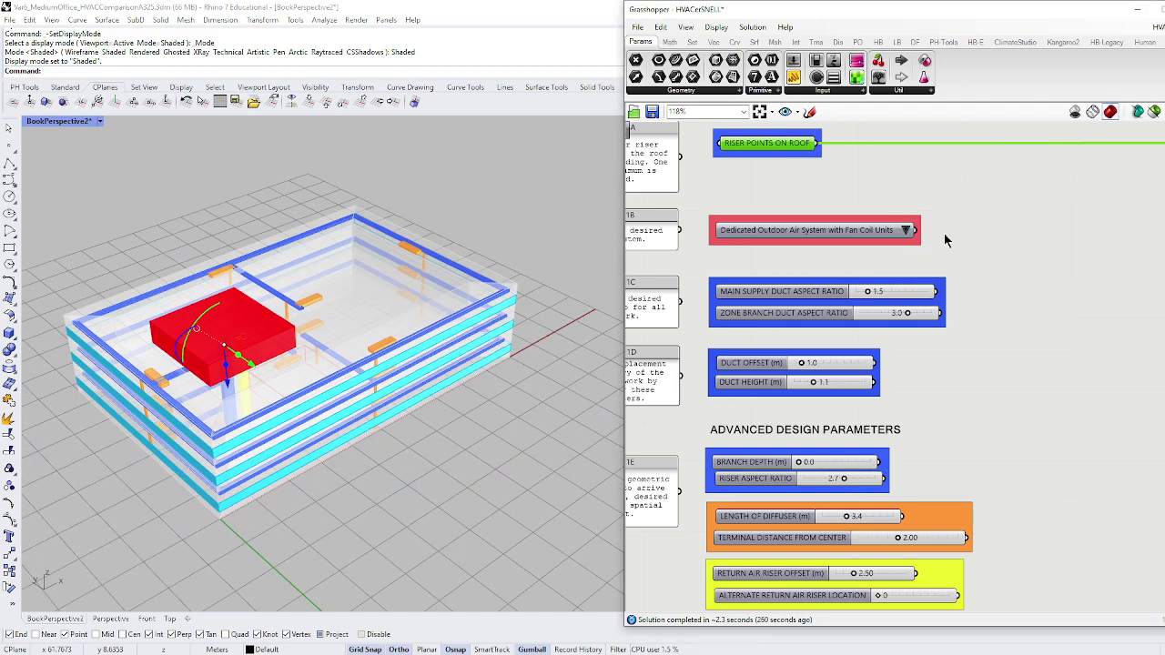
{"action": "scroll", "coordinate": [574, 403], "scroll_direction": "down", "scroll_amount": 2}
{"action": "scroll", "coordinate": [455, 387], "scroll_direction": "up", "scroll_amount": 3}
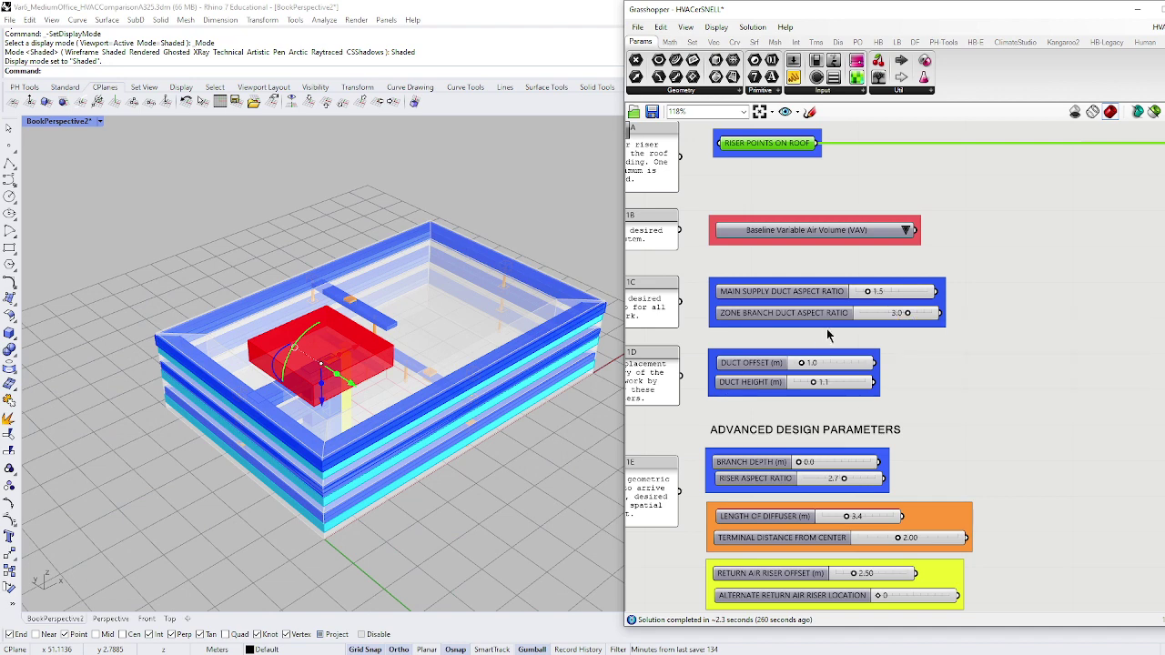
- Set the main supply duct aspect ratio to 2.3 and the zone branch duct aspect ratio to 2.2
{"action": "left_click", "coordinate": [871, 291]}
{"action": "left_click_drag", "start_coordinate": [871, 291], "coordinate": [888, 292]}
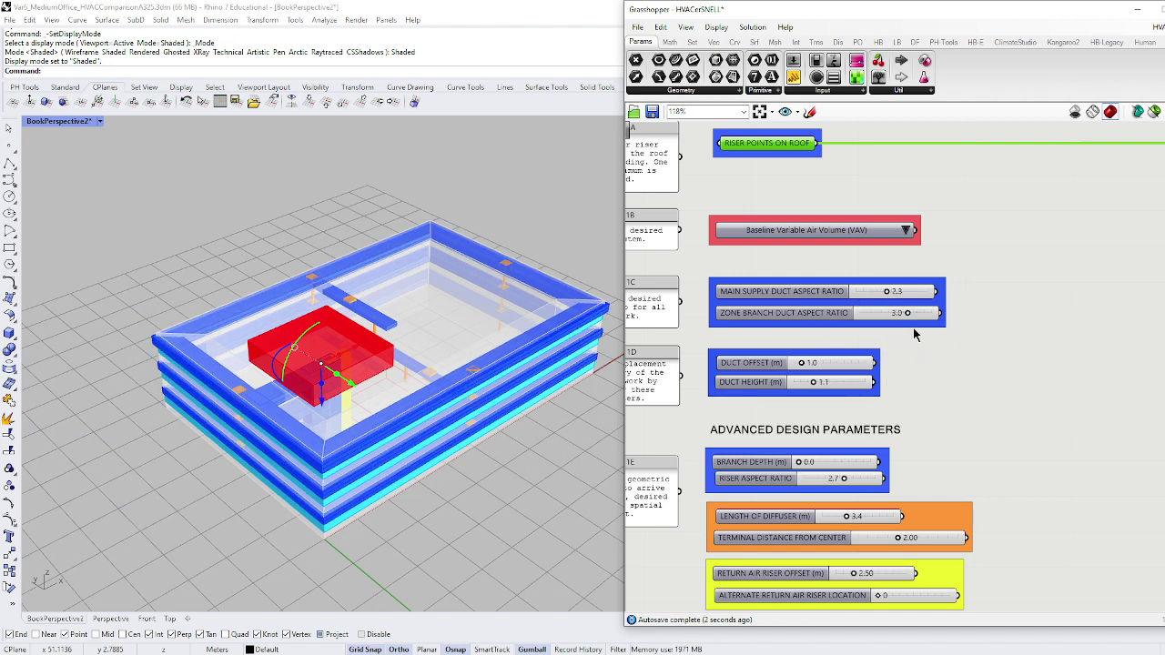
{"action": "left_click_drag", "start_coordinate": [908, 314], "coordinate": [888, 317]}
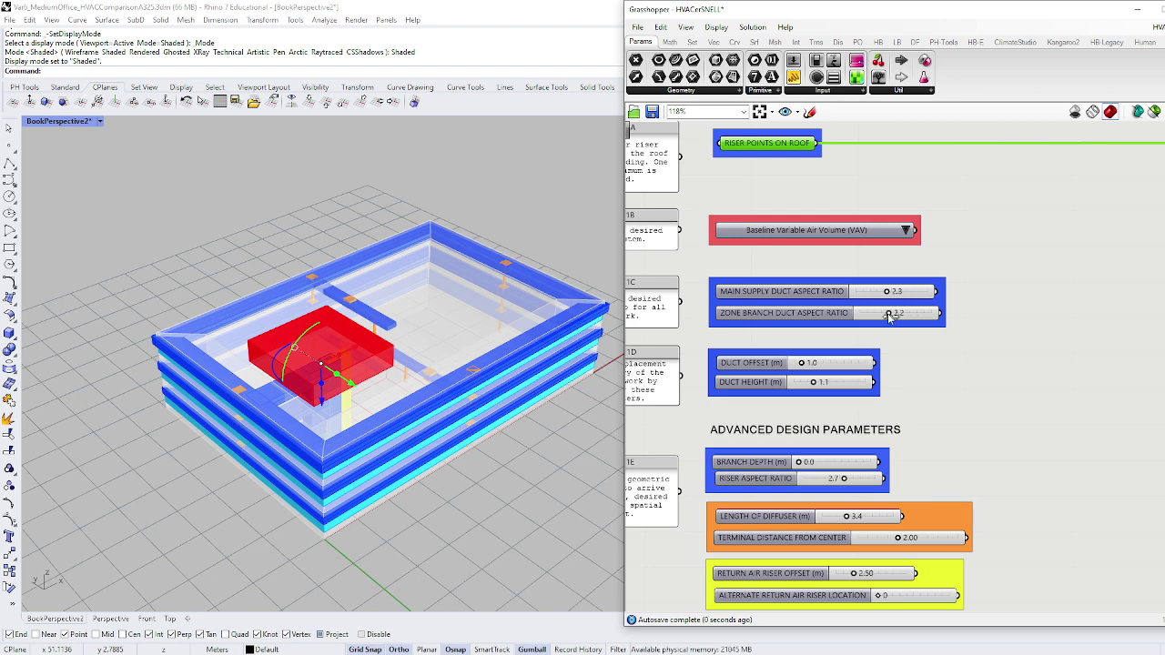
- Deselect the riser point in Rhino, and set the duct offset to 4.0 m and the duct height to 2.1 m
{"action": "left_click", "coordinate": [474, 486]}
{"action": "scroll", "coordinate": [473, 485], "scroll_direction": "up", "scroll_amount": 3}
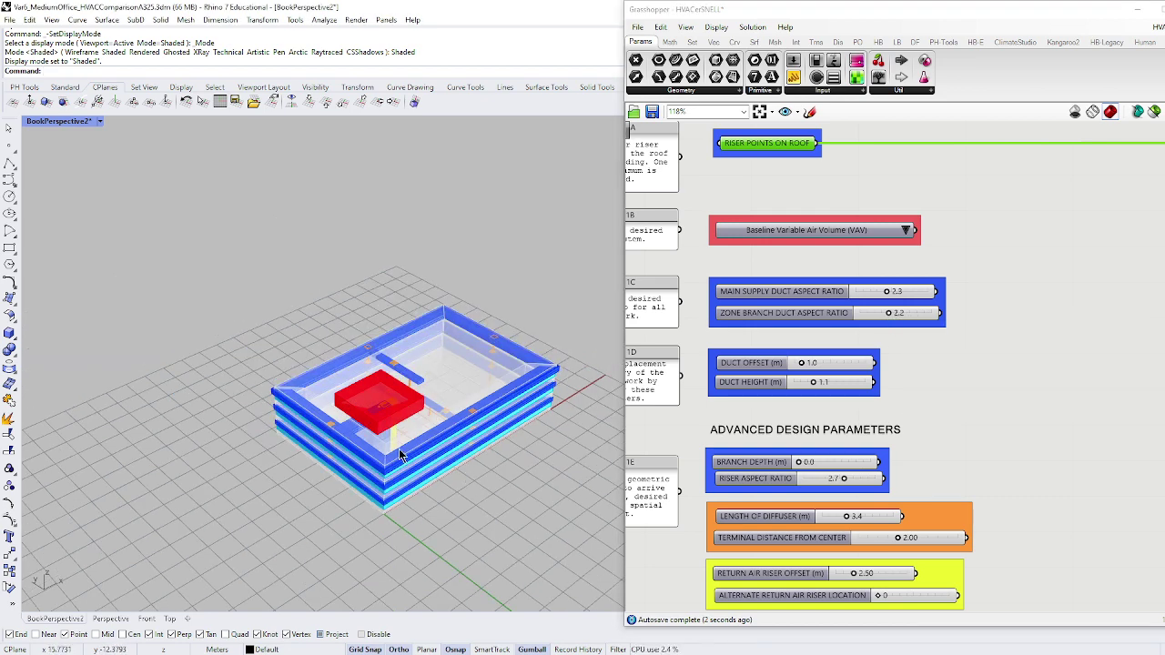
{"action": "left_click_drag", "start_coordinate": [800, 363], "coordinate": [824, 364]}
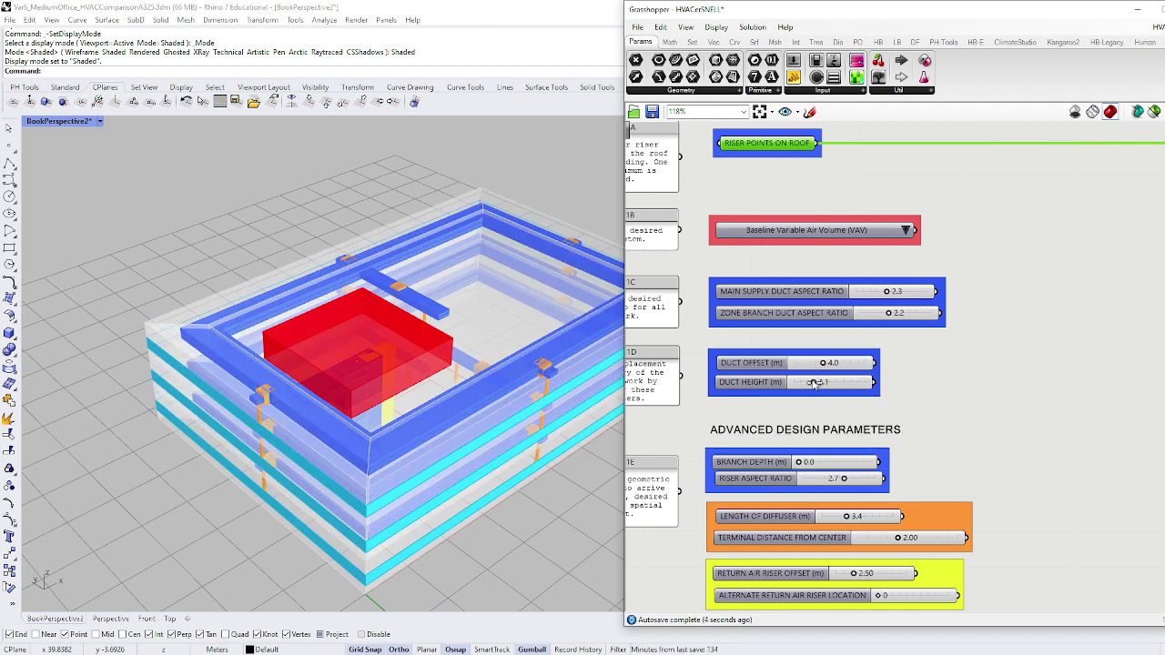
{"action": "left_click_drag", "start_coordinate": [813, 382], "coordinate": [831, 383]}
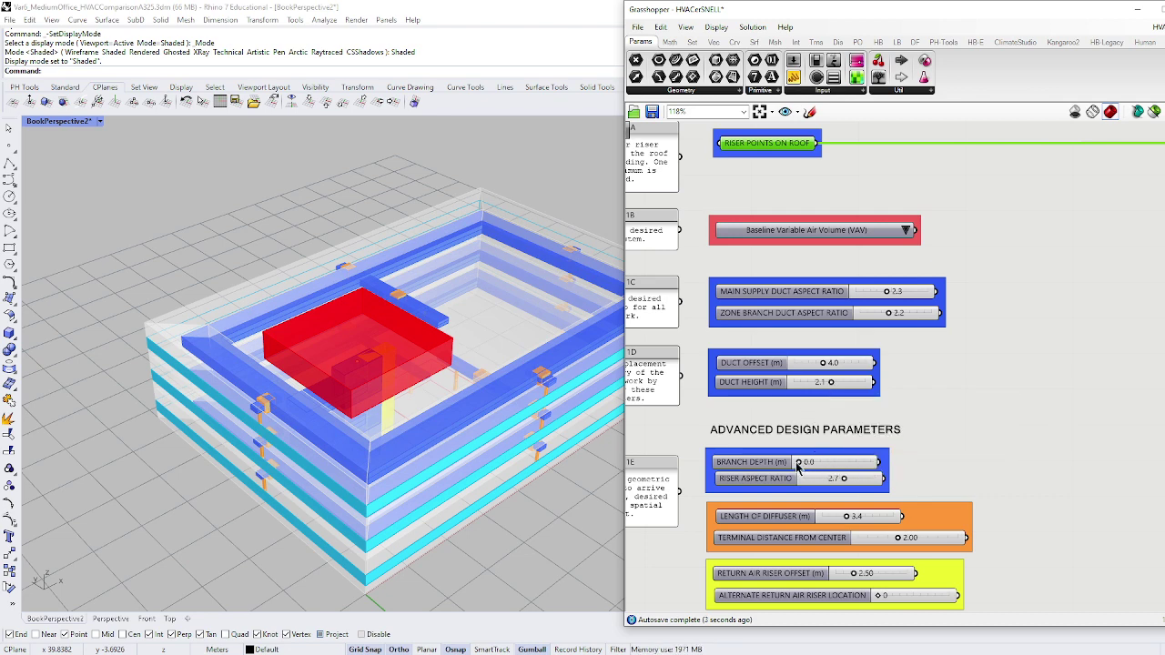
- Choose Dedicated Outdoor Air System with Fan Coil Units, and set the main supply duct aspect ratio to 1.4 and the zone branch ratio to 1.3
{"action": "left_click", "coordinate": [905, 232]}
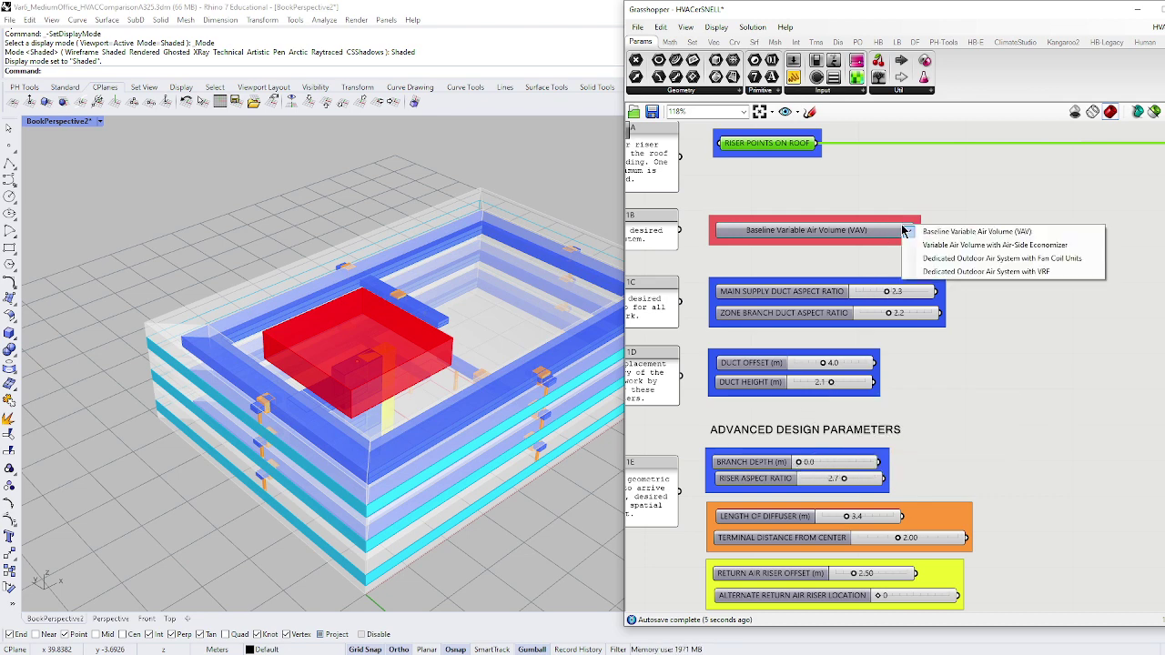
{"action": "left_click", "coordinate": [940, 260]}
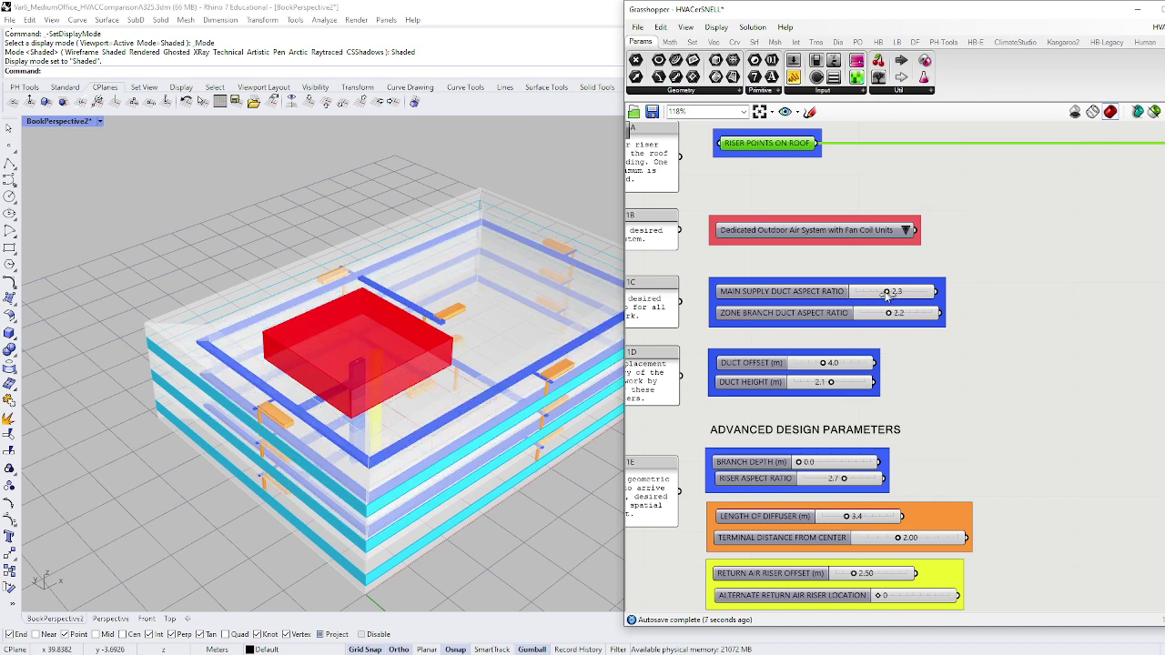
{"action": "left_click_drag", "start_coordinate": [886, 292], "coordinate": [868, 316]}
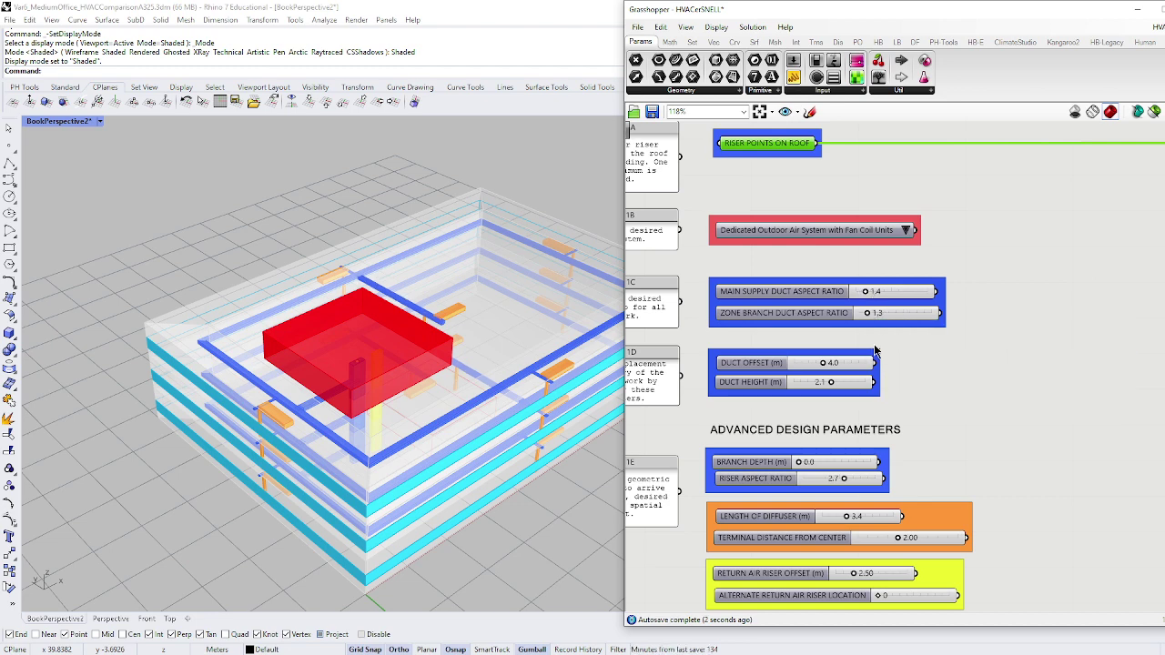
{"action": "scroll", "coordinate": [712, 387], "scroll_direction": "up", "scroll_amount": 3}
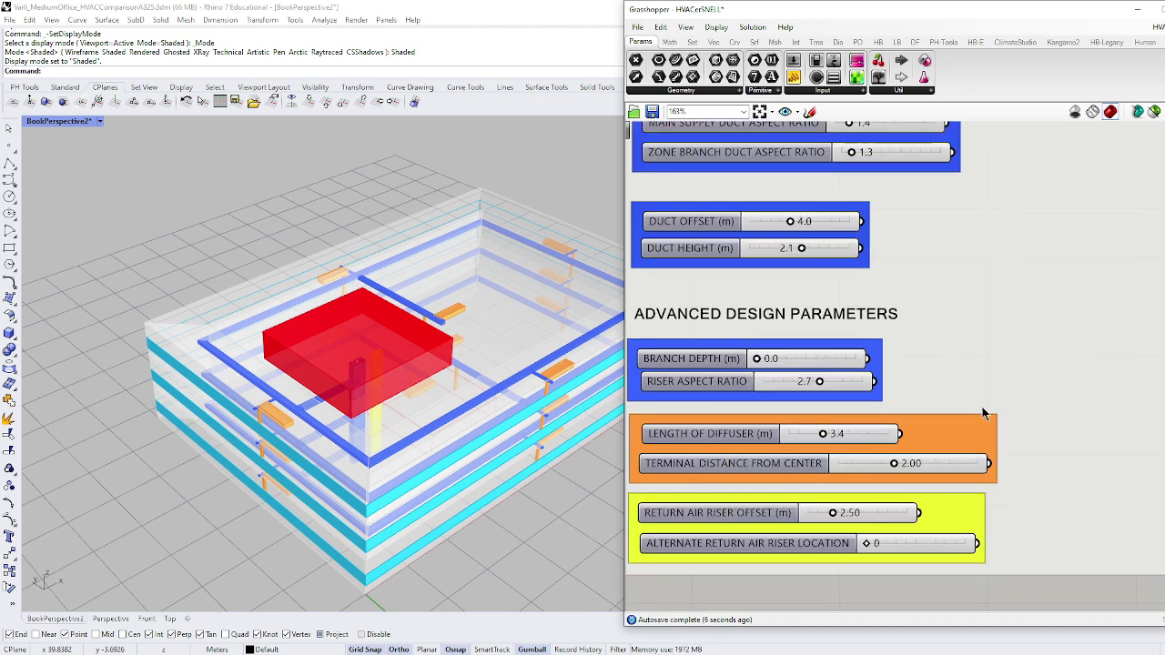
{"action": "scroll", "coordinate": [242, 406], "scroll_direction": "down", "scroll_amount": 3}
{"action": "scroll", "coordinate": [410, 473], "scroll_direction": "up", "scroll_amount": 3}
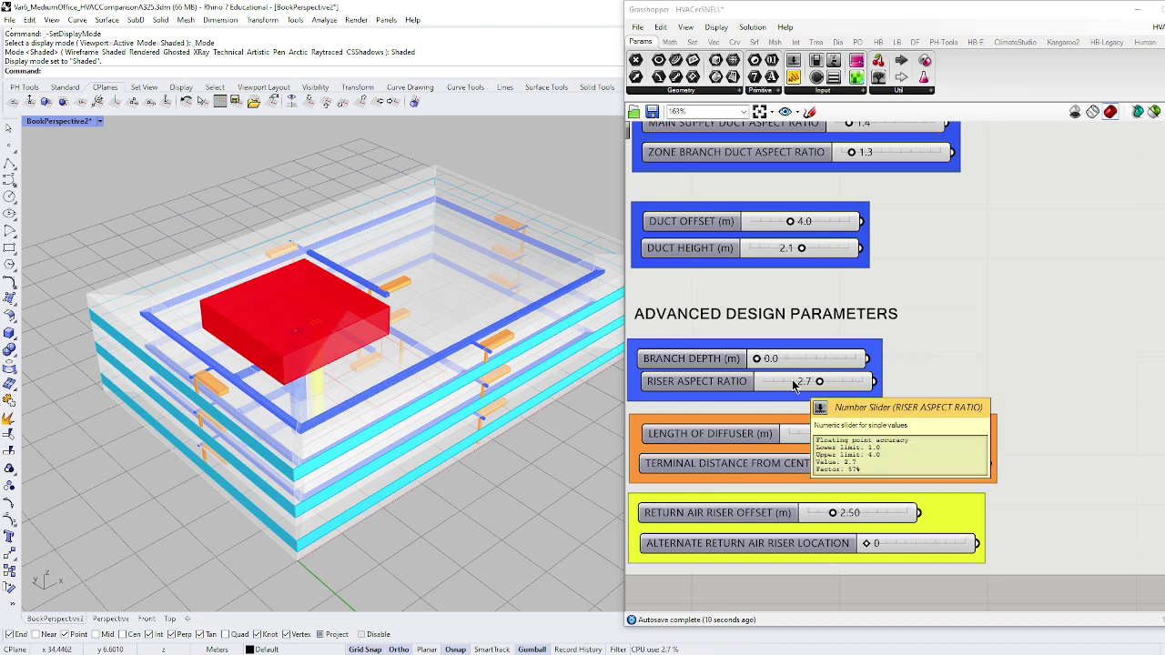
{"action": "scroll", "coordinate": [566, 491], "scroll_direction": "down", "scroll_amount": 3}
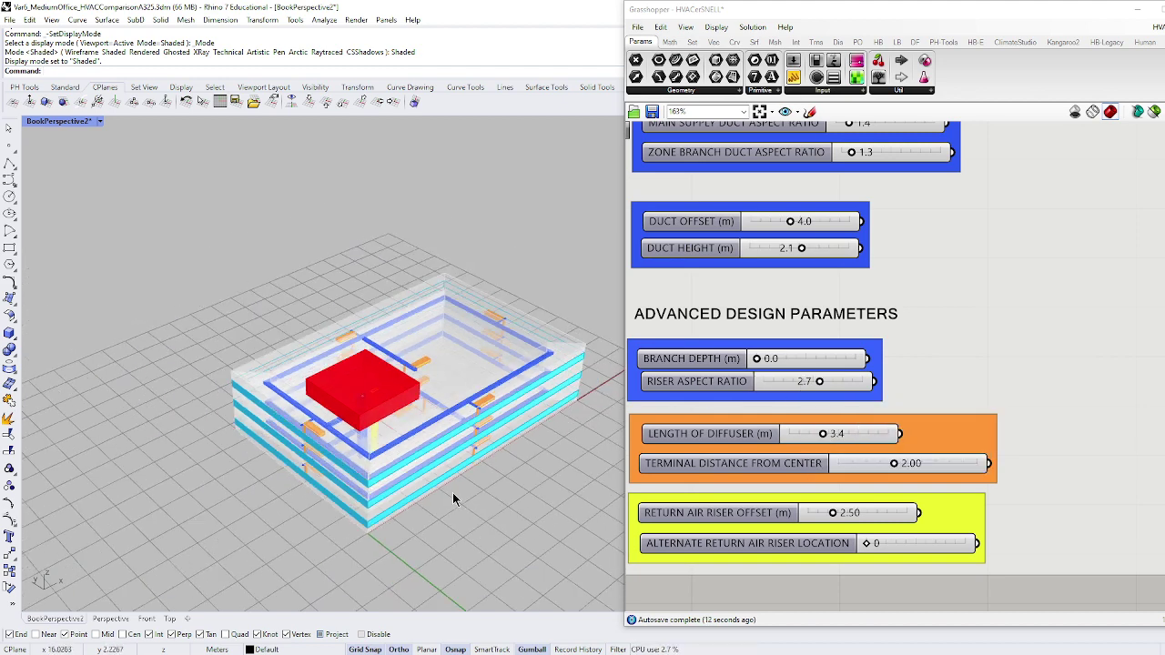
- Minimize the Grasshopper window and turn on the architectural model layer in Rhino to show the building around the HVAC geometry
{"action": "left_click", "coordinate": [1136, 9]}
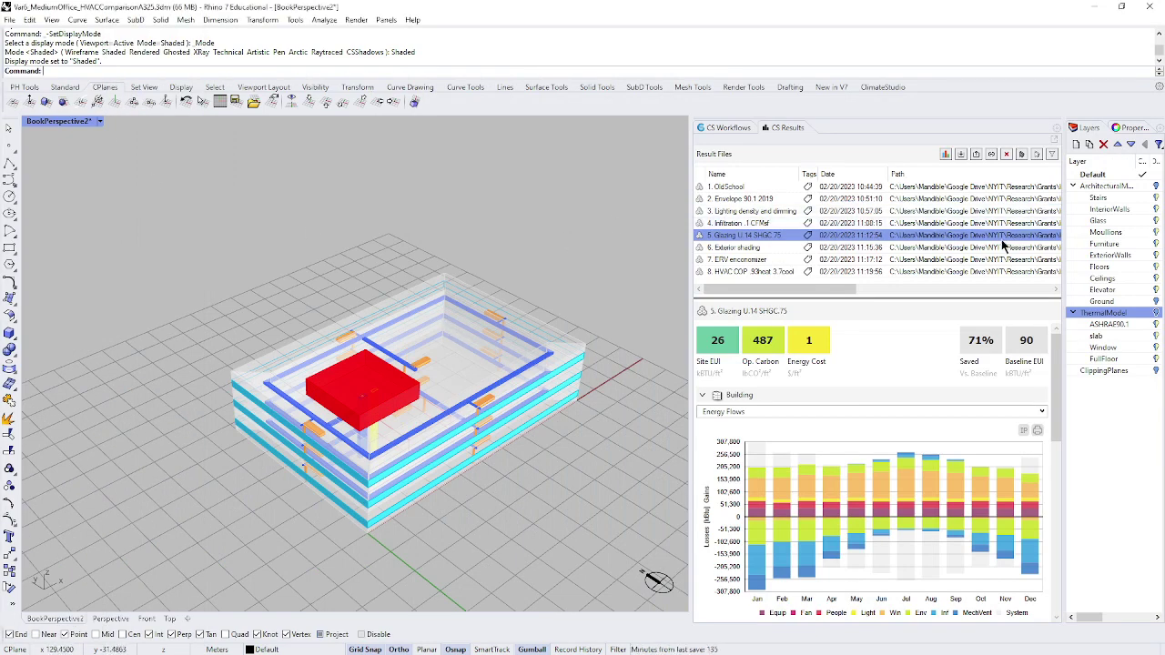
{"action": "left_click", "coordinate": [1156, 186]}
{"action": "right_click_drag", "start_coordinate": [634, 428], "coordinate": [561, 481]}
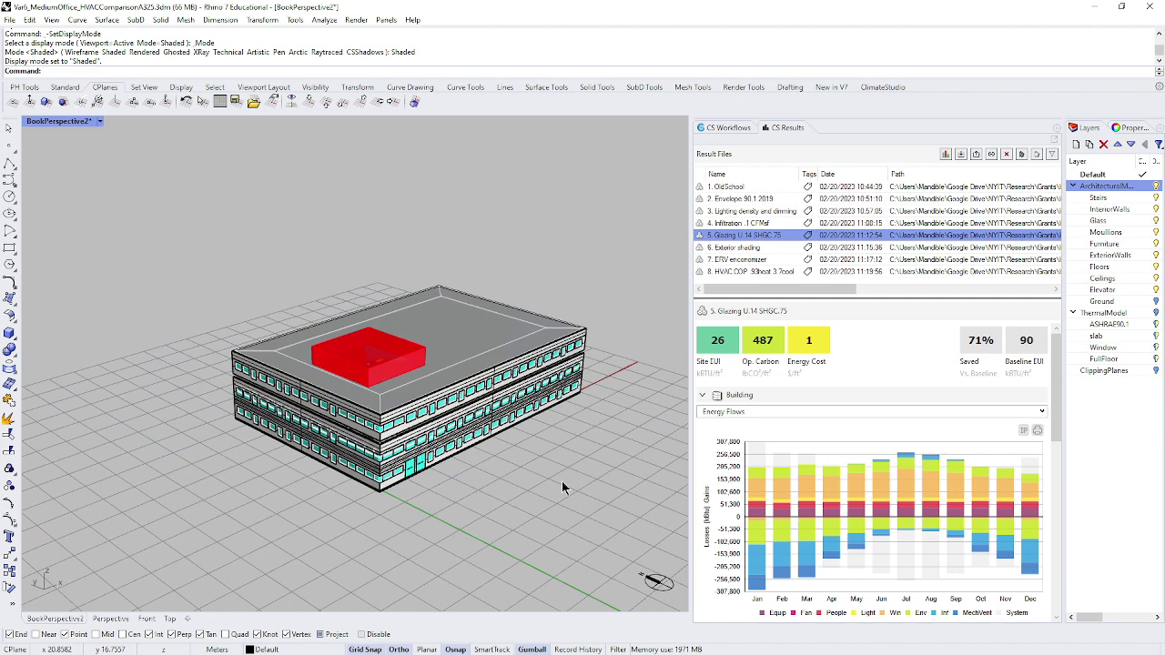